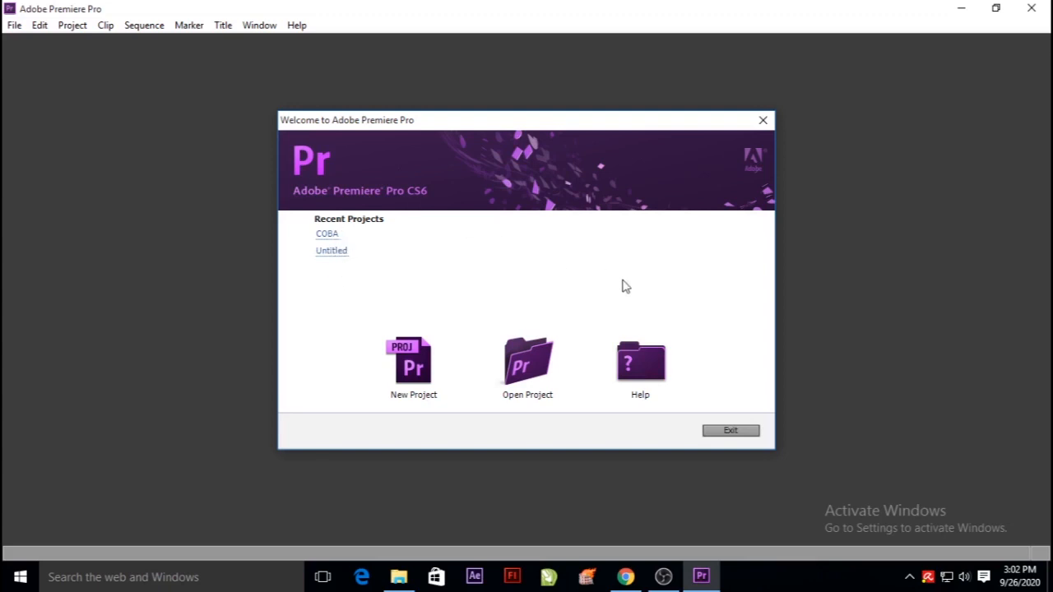
# Create a new project named COBA in the default location, overwriting the existing project of that name.
pyautogui.click(404, 362)
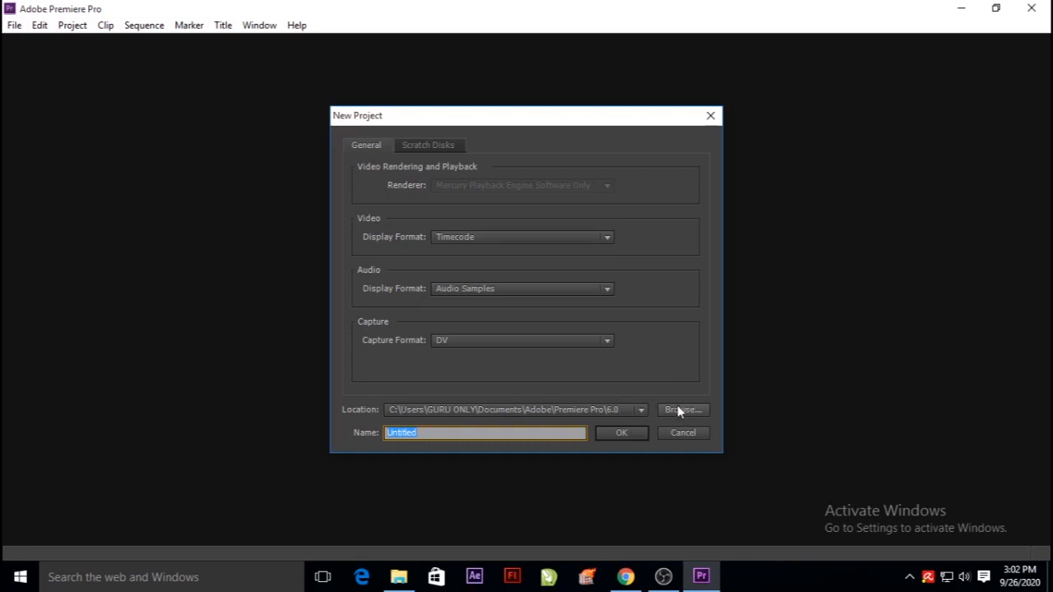
pyautogui.moveTo(423, 434); pyautogui.dragTo(375, 438)
pyautogui.write('C')
pyautogui.click(622, 434)
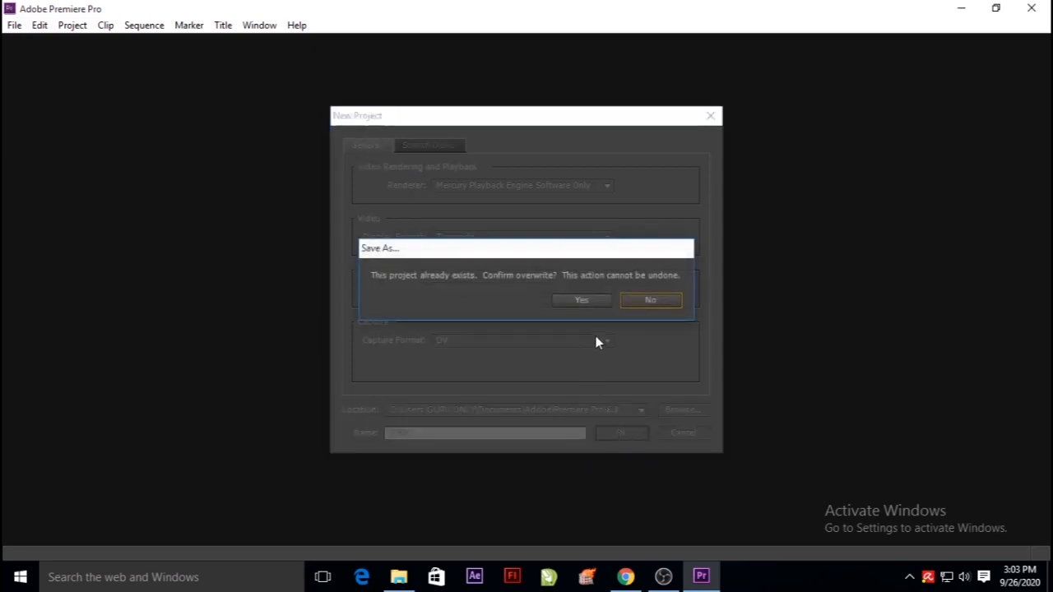
pyautogui.click(578, 301)
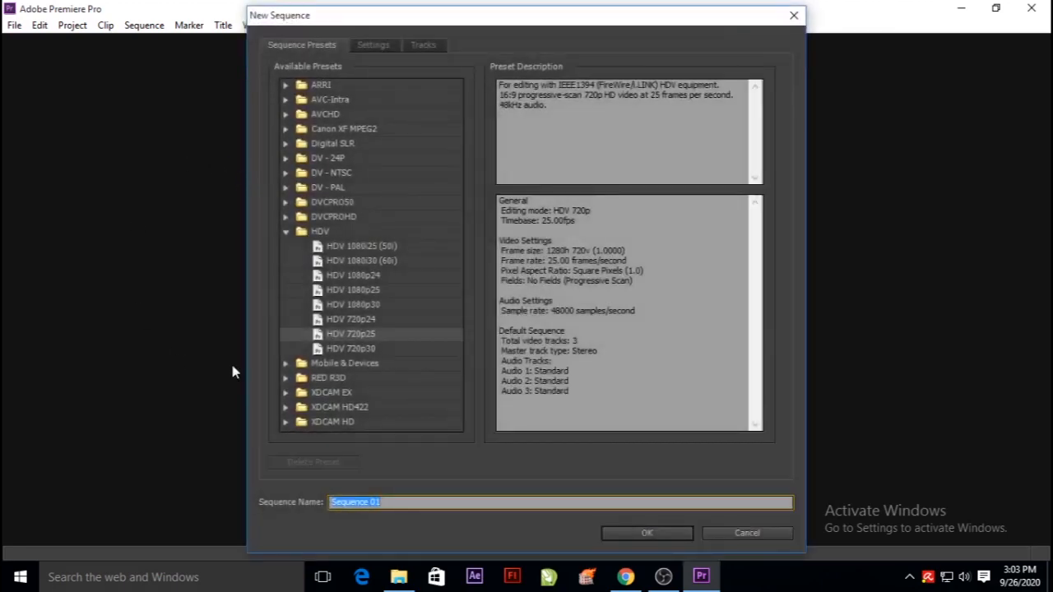
# Create the first sequence from the HDV 720p25 preset, keeping the default sequence name.
pyautogui.click(285, 231)
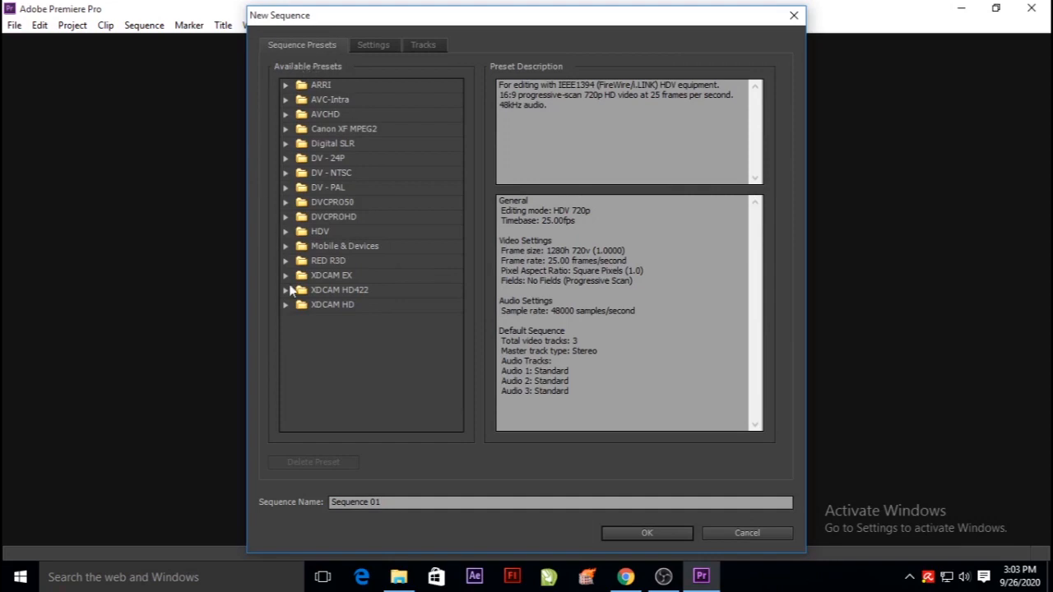
pyautogui.click(284, 232)
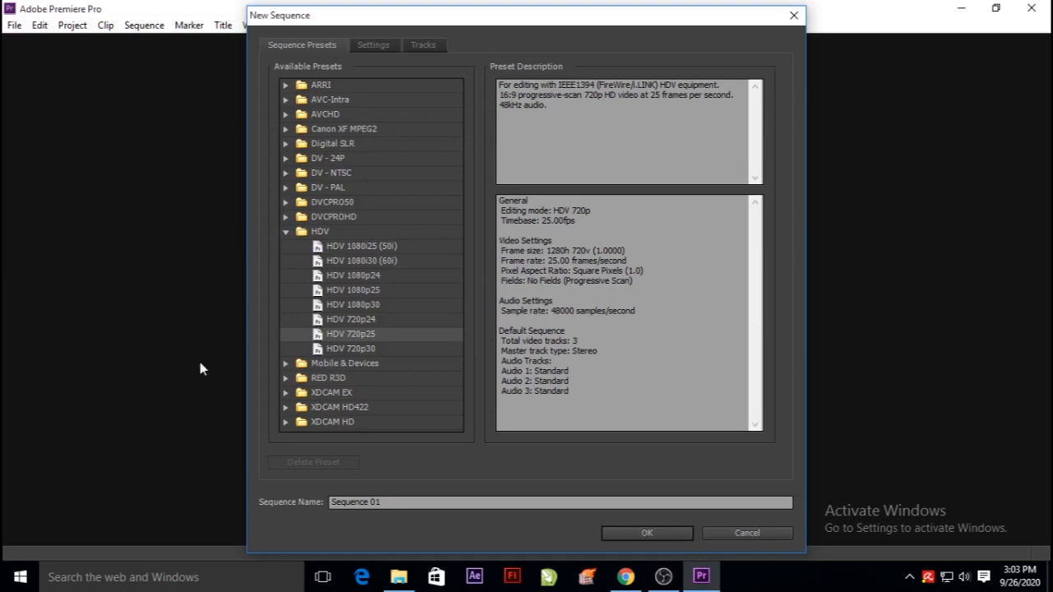
pyautogui.click(286, 232)
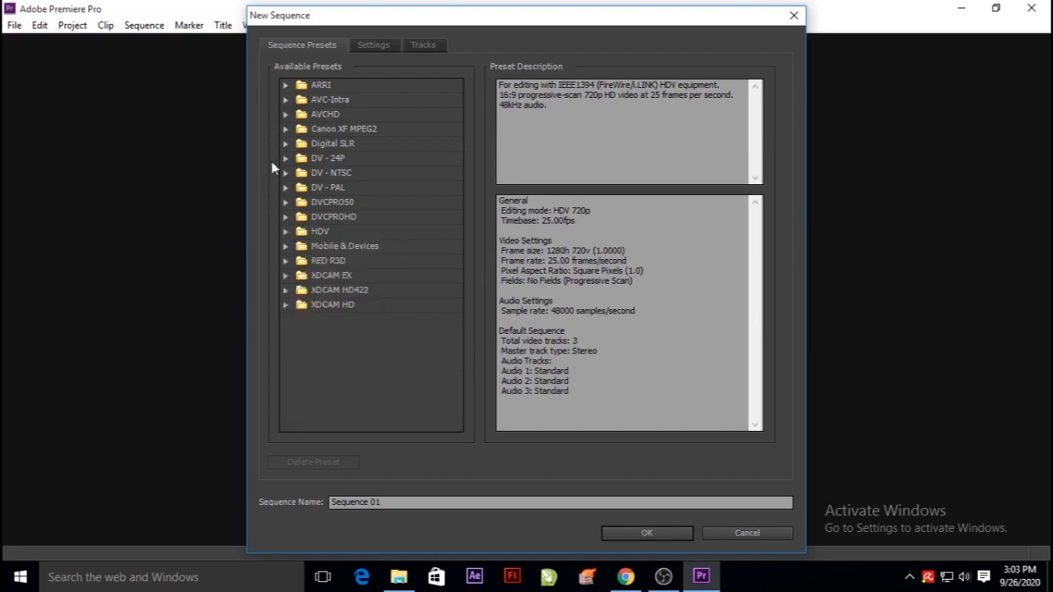
pyautogui.click(286, 233)
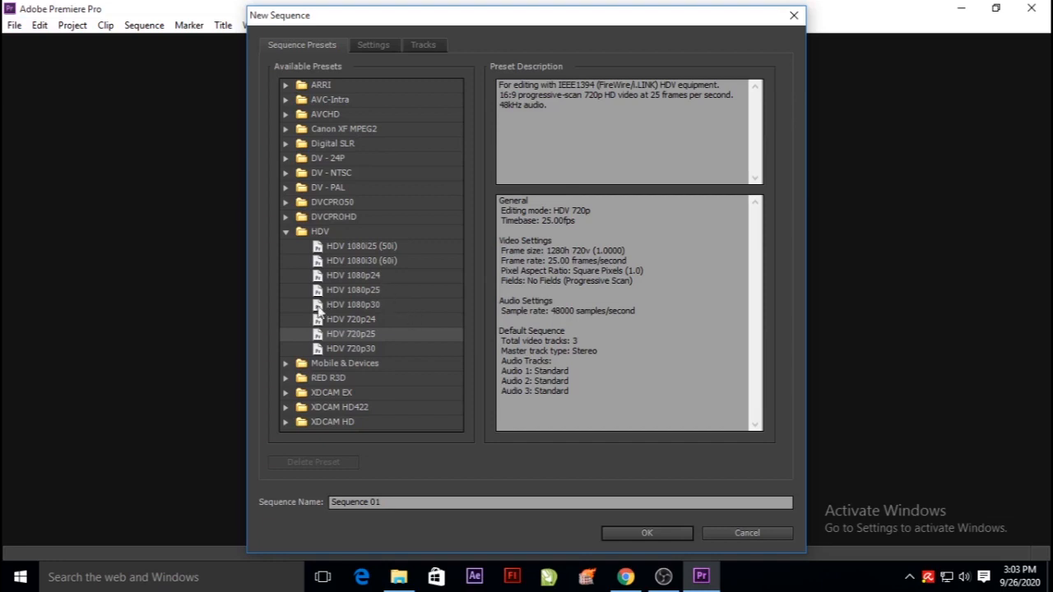
pyautogui.doubleClick(355, 334)
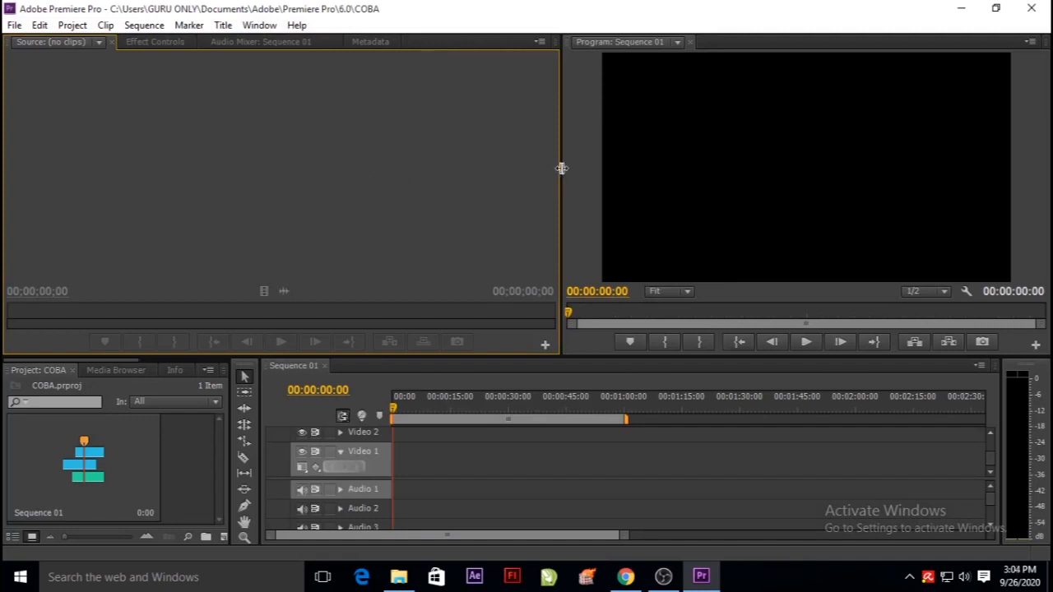
# Show the Audio Mixer in a narrowed source panel group and widen the project panel beside the timeline.
pyautogui.moveTo(559, 168); pyautogui.dragTo(401, 165)
pyautogui.click(230, 46)
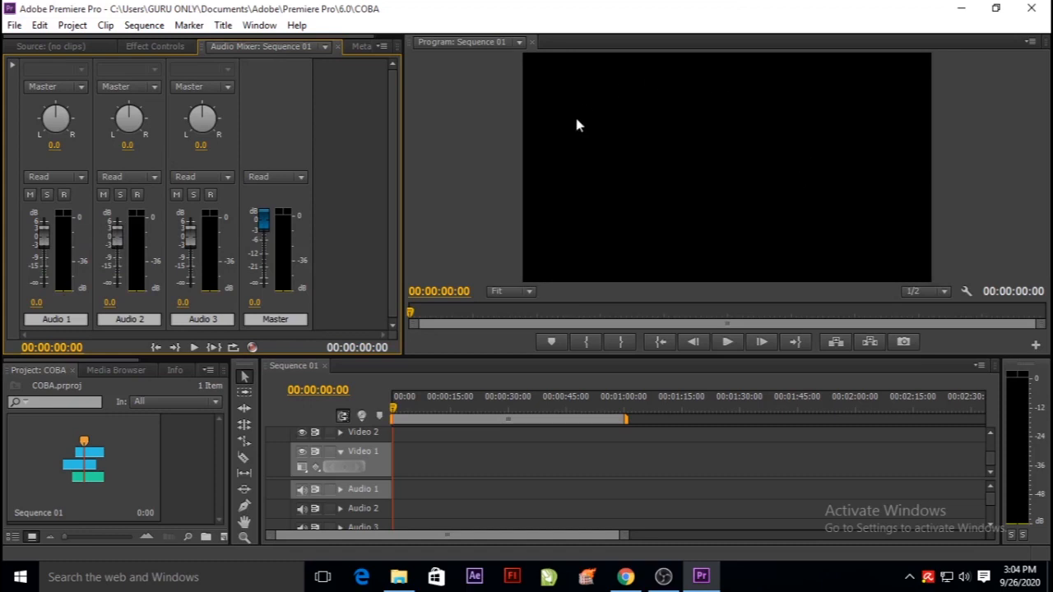
pyautogui.moveTo(402, 198); pyautogui.dragTo(335, 197)
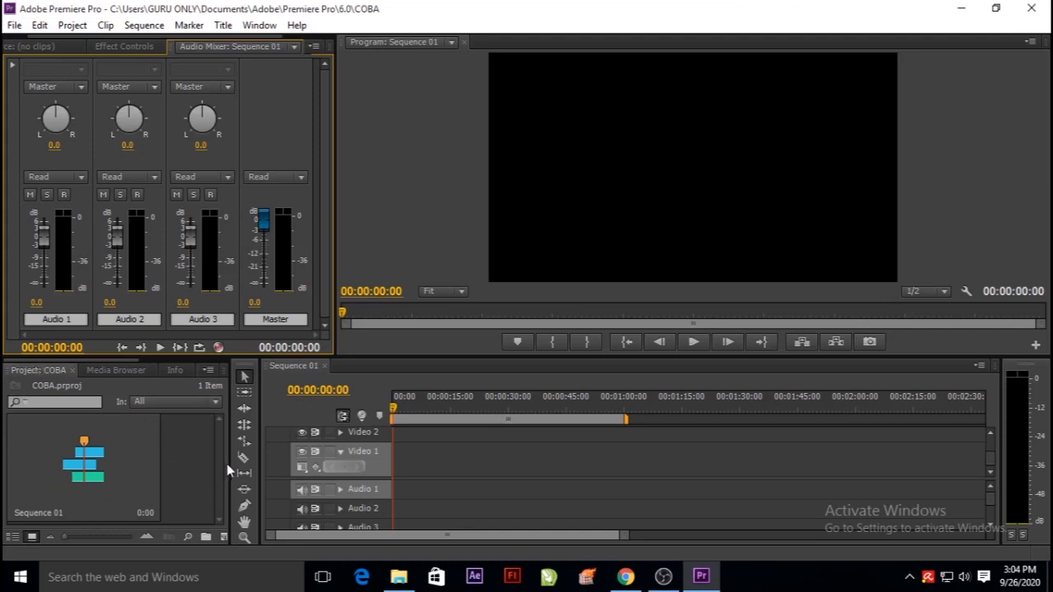
pyautogui.moveTo(231, 460); pyautogui.dragTo(367, 453)
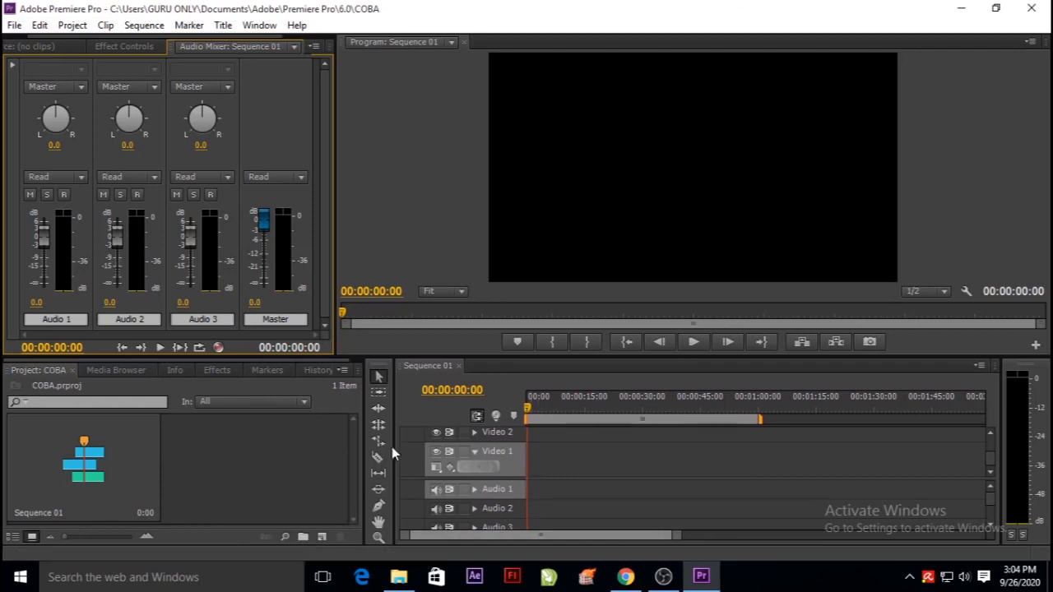
pyautogui.moveTo(393, 449); pyautogui.dragTo(326, 447)
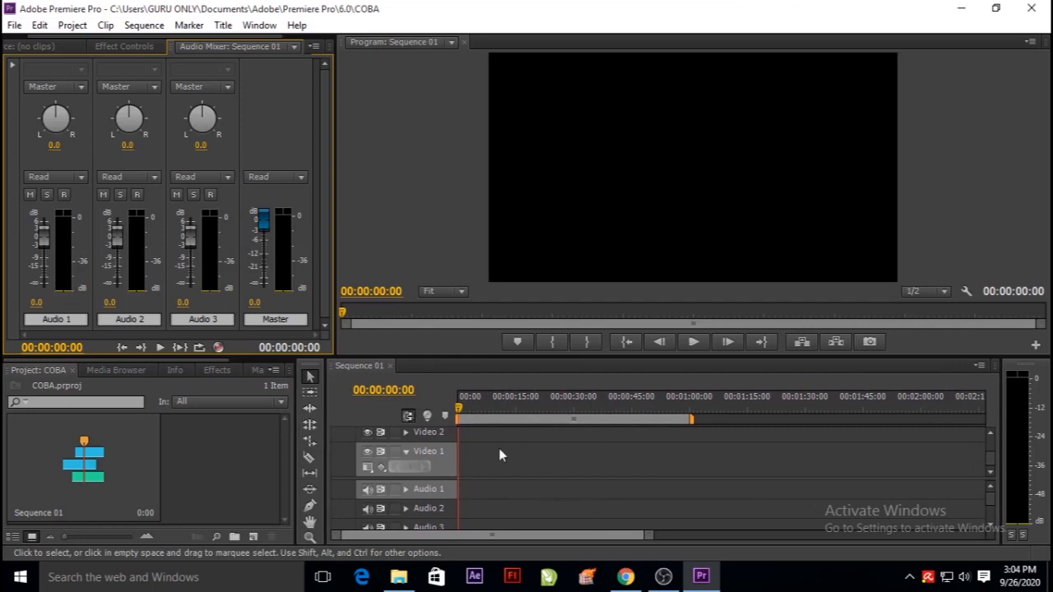
# Show a longer time span in the empty timeline and scrub the playhead to 00:00:35:15.
pyautogui.moveTo(648, 535); pyautogui.dragTo(798, 535)
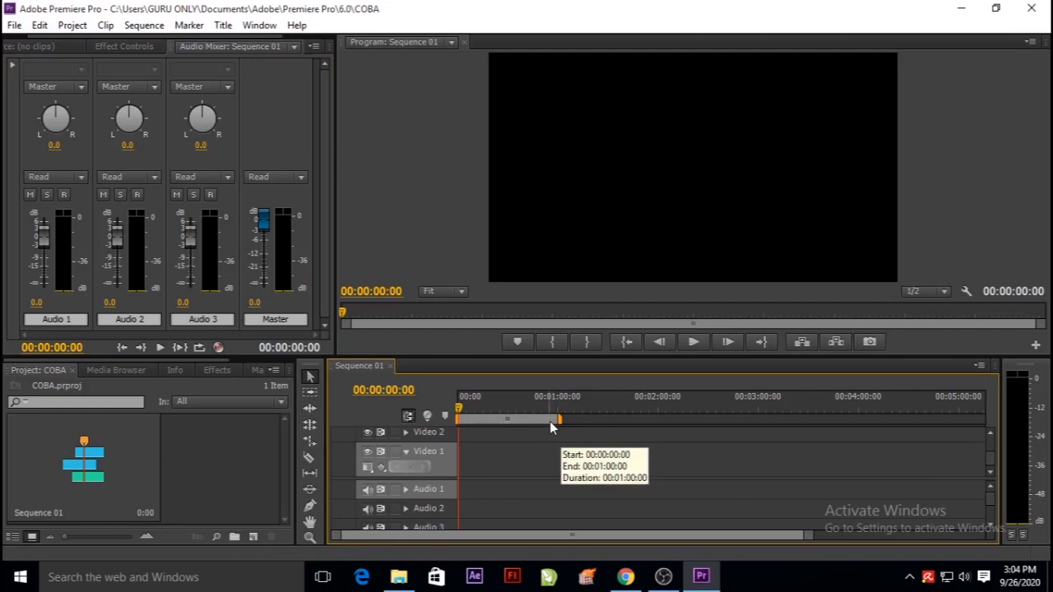
pyautogui.moveTo(460, 414); pyautogui.dragTo(488, 415)
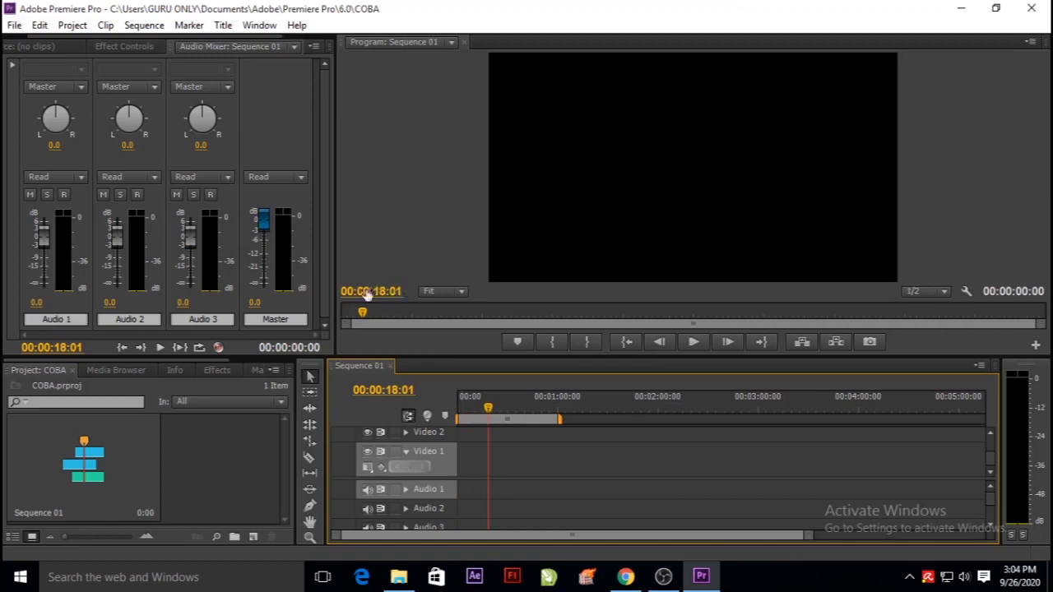
pyautogui.moveTo(482, 404); pyautogui.dragTo(518, 415)
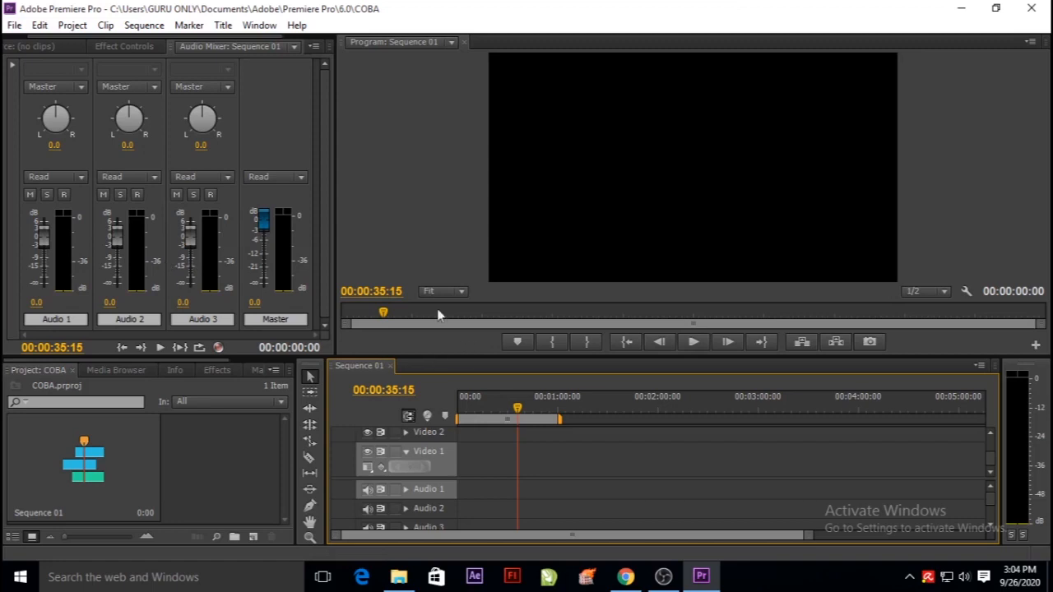
pyautogui.click(13, 28)
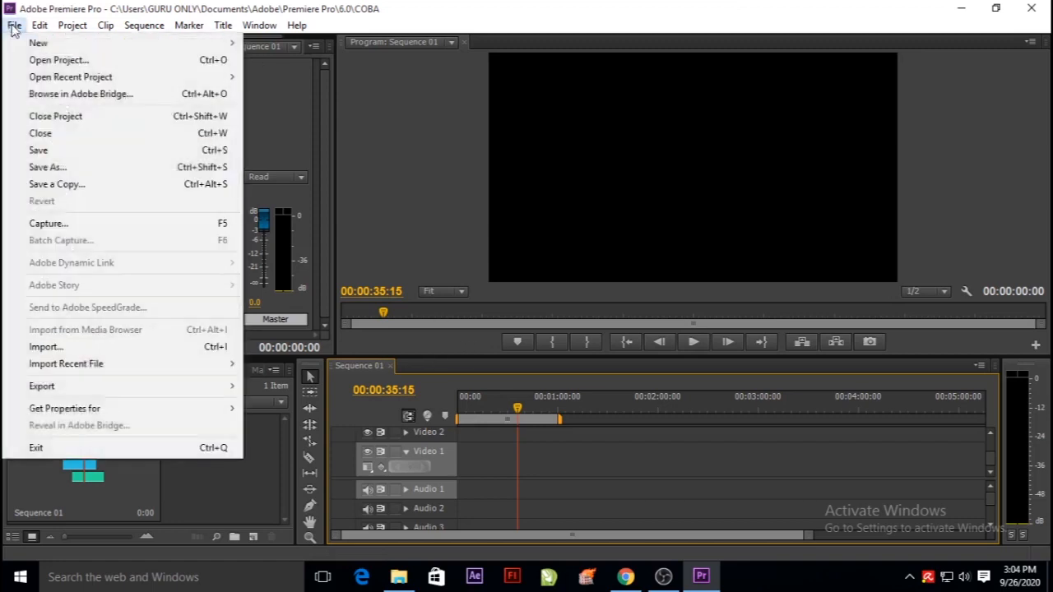
pyautogui.click(87, 347)
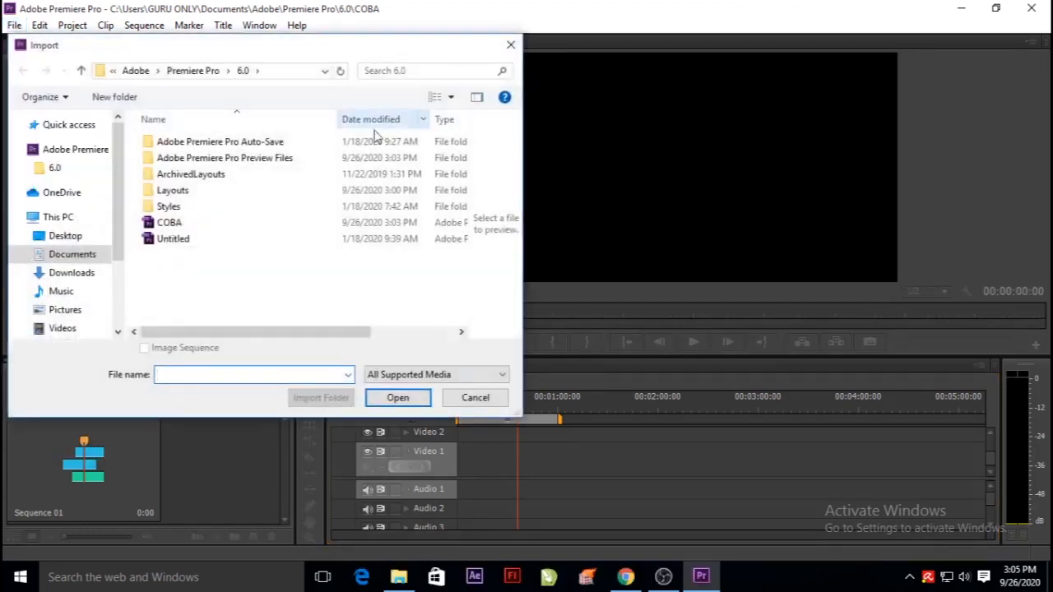
pyautogui.click(510, 47)
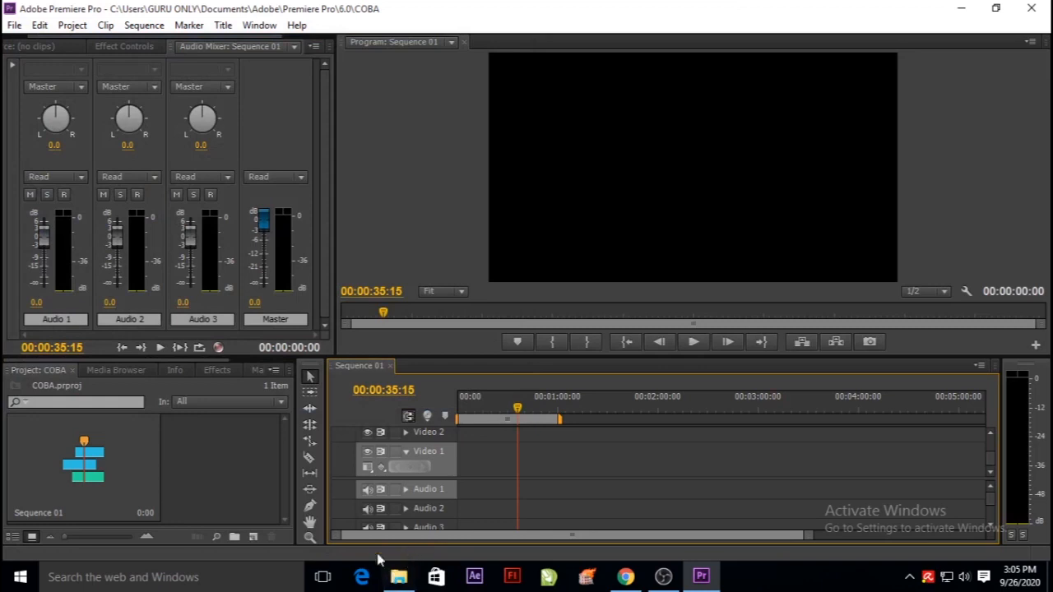
# Import the video clips DSC_0002 to DSC_0005 and DSC_0012 from the 100D5300 folder in File Explorer into the project.
pyautogui.click(400, 579)
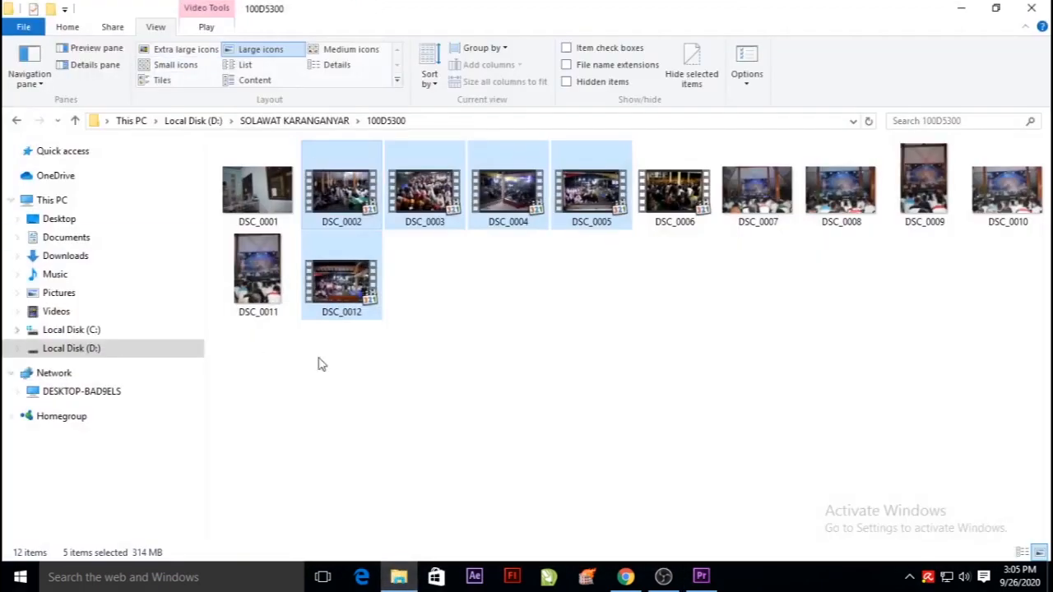
pyautogui.click(469, 289)
pyautogui.moveTo(579, 316); pyautogui.dragTo(551, 474)
pyautogui.moveTo(682, 487); pyautogui.dragTo(199, 482)
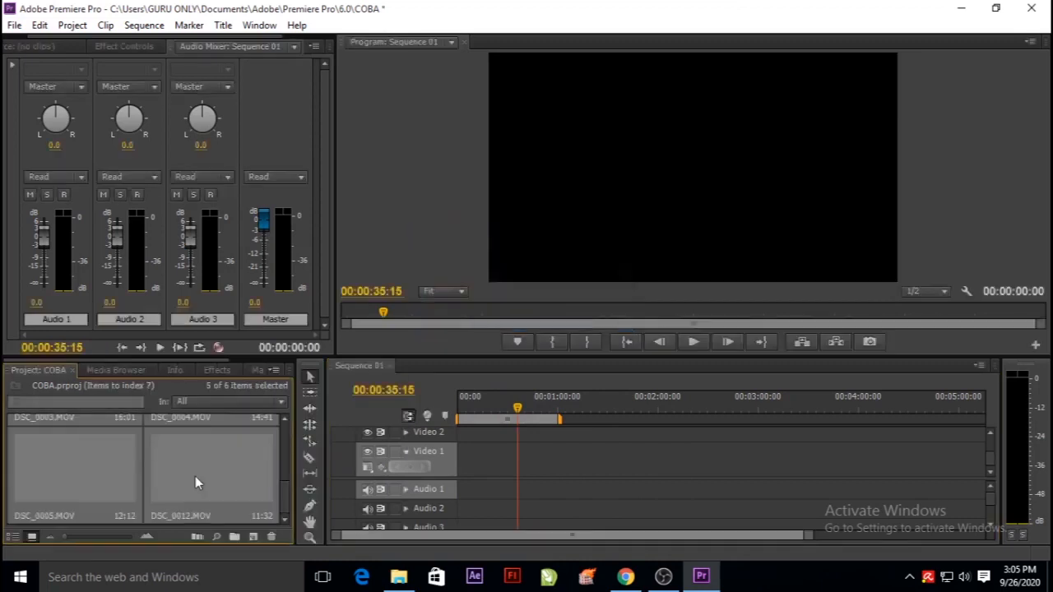
# Make the project and timeline panels taller and place DSC_0002.MOV at the start of Video 1, changing the sequence settings to match the clip.
pyautogui.click(227, 446)
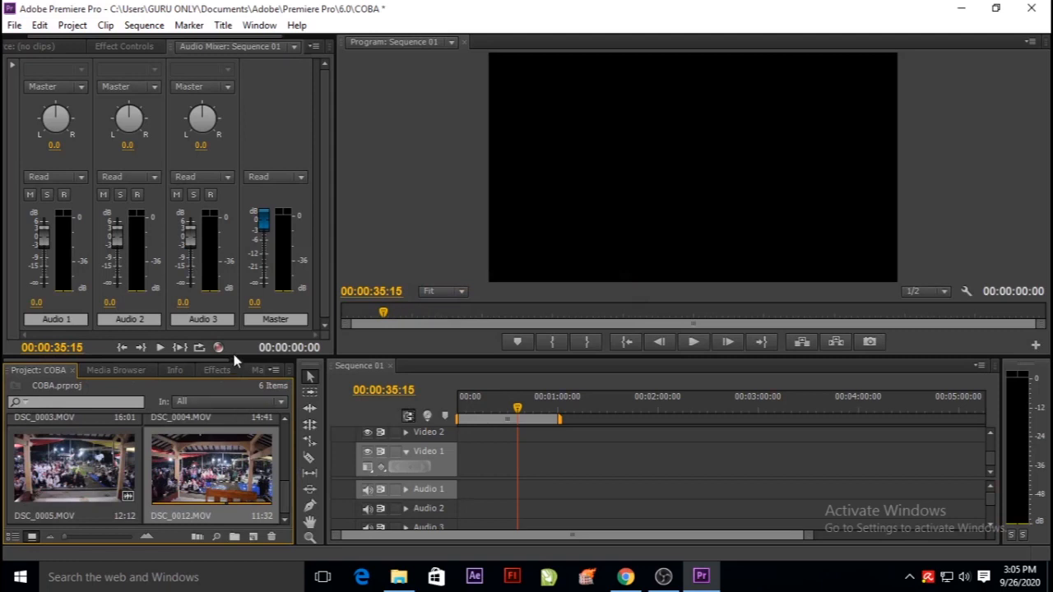
pyautogui.moveTo(235, 360); pyautogui.dragTo(235, 243)
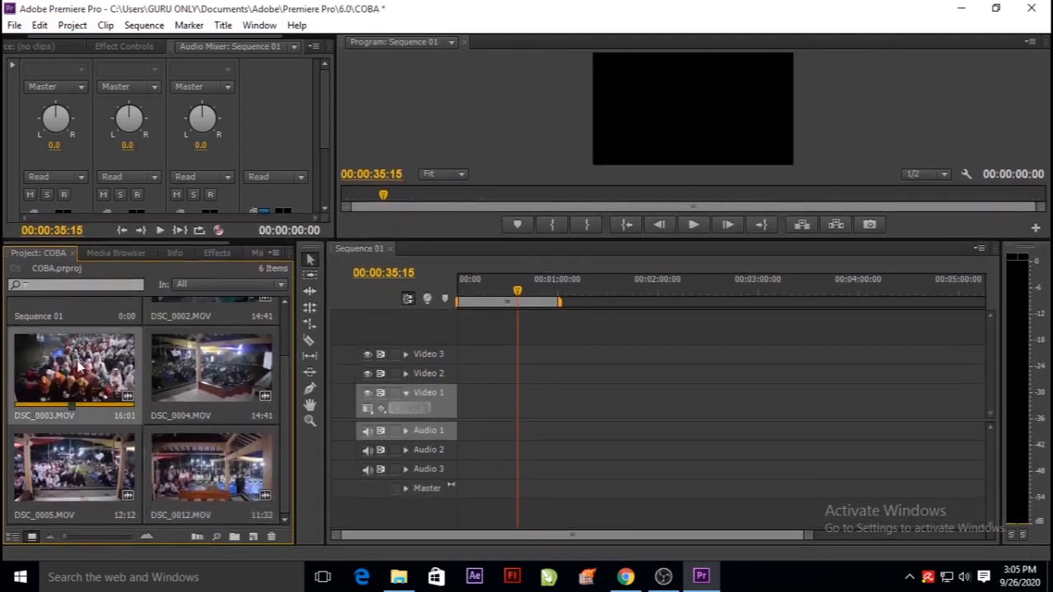
pyautogui.moveTo(288, 398); pyautogui.dragTo(293, 324)
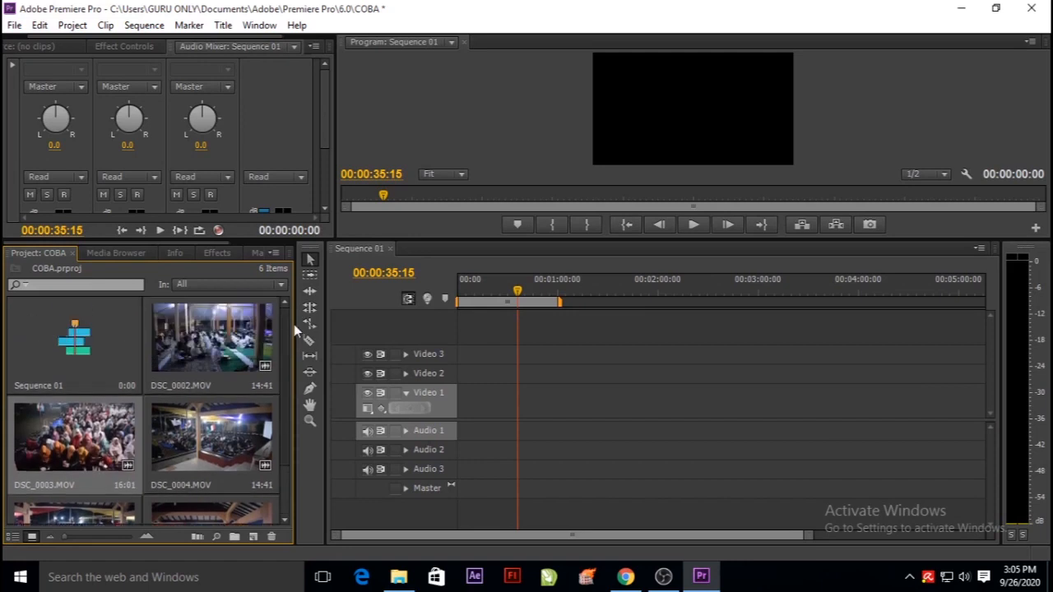
pyautogui.moveTo(208, 337); pyautogui.dragTo(463, 423)
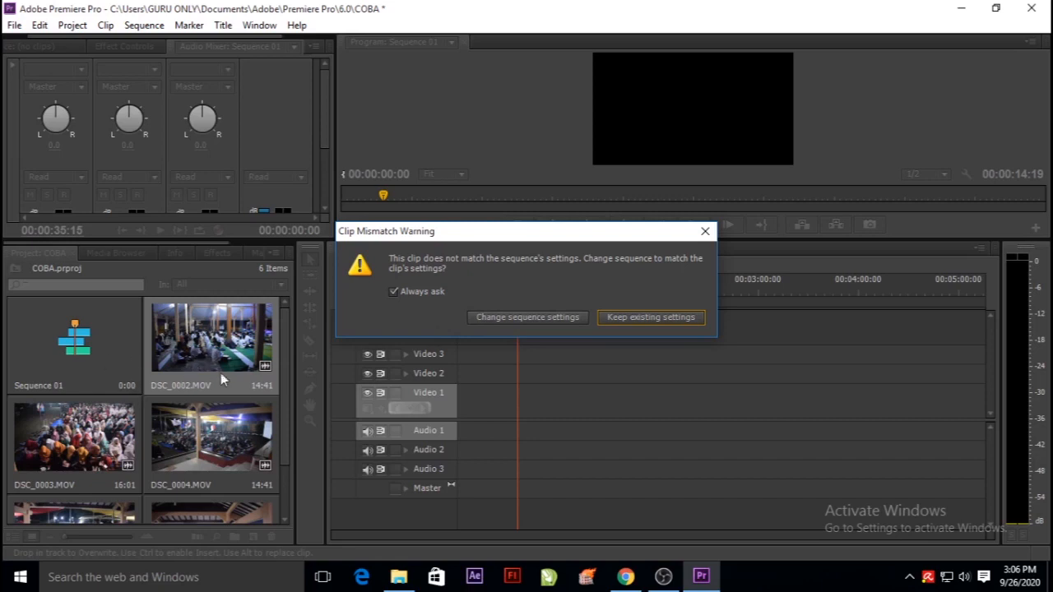
pyautogui.click(544, 319)
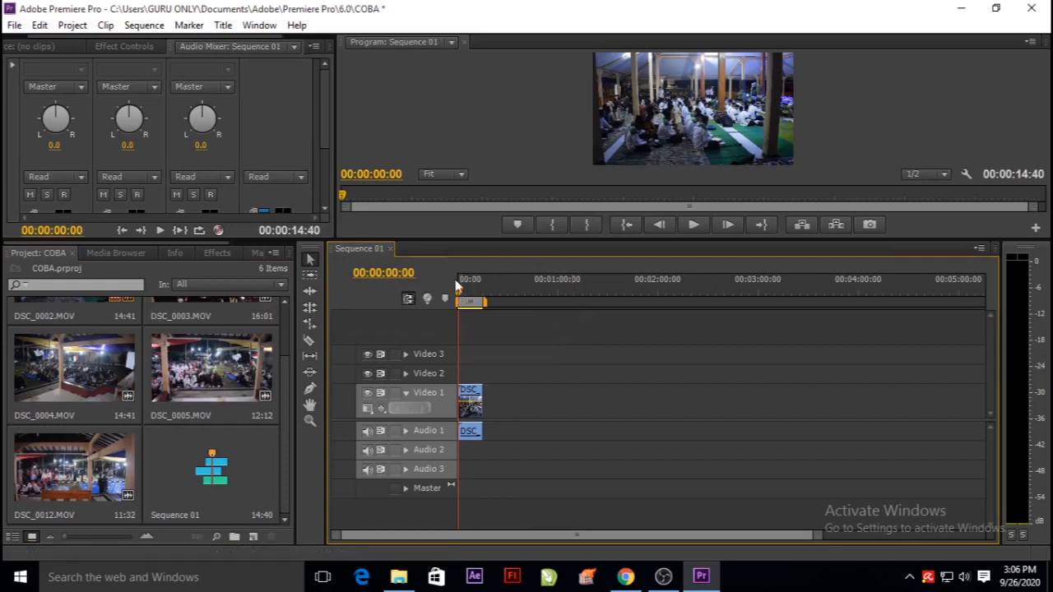
# Zoom in the timeline, enlarge the program monitor and scrub the playhead to 00:00:04:30 to preview the clip.
pyautogui.press('=')
pyautogui.moveTo(586, 238); pyautogui.dragTo(572, 375)
pyautogui.click(489, 430)
pyautogui.moveTo(494, 434)
pyautogui.mouseDown()
pyautogui.moveTo(444, 431)
pyautogui.moveTo(476, 429)
pyautogui.mouseUp()
# Try repositioning the DSC_0002.MOV picture freely within the program monitor frame.
pyautogui.click(576, 181)
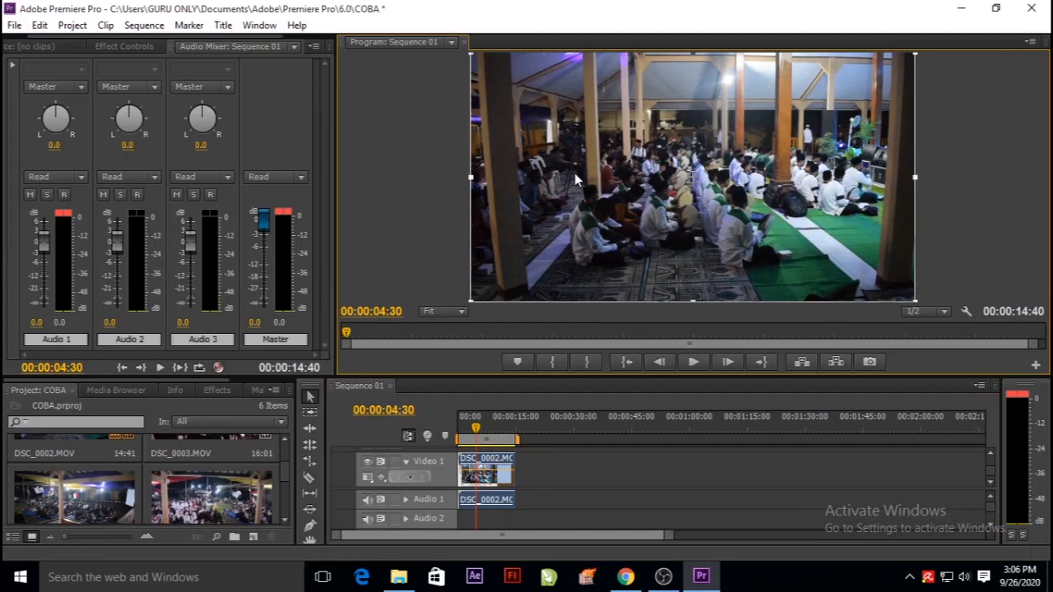
pyautogui.moveTo(553, 148); pyautogui.dragTo(621, 158)
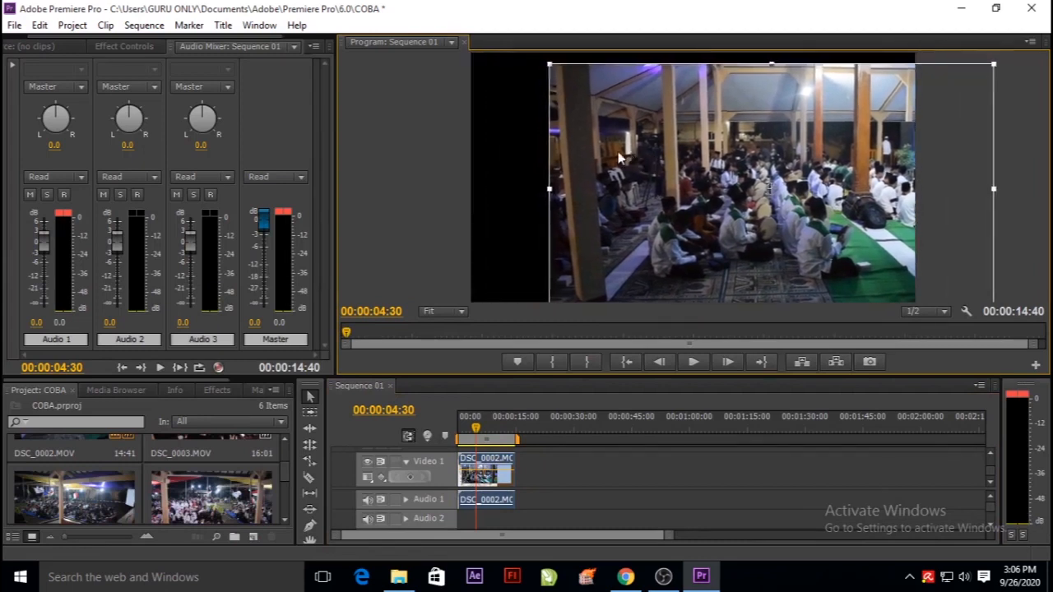
pyautogui.moveTo(579, 117); pyautogui.dragTo(594, 227)
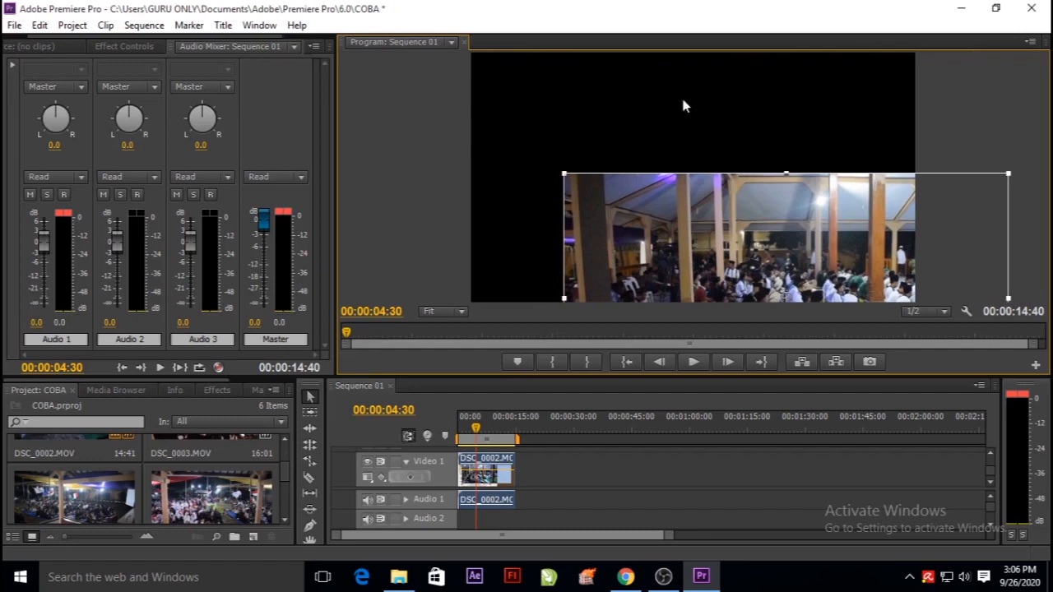
pyautogui.moveTo(670, 244); pyautogui.dragTo(598, 143)
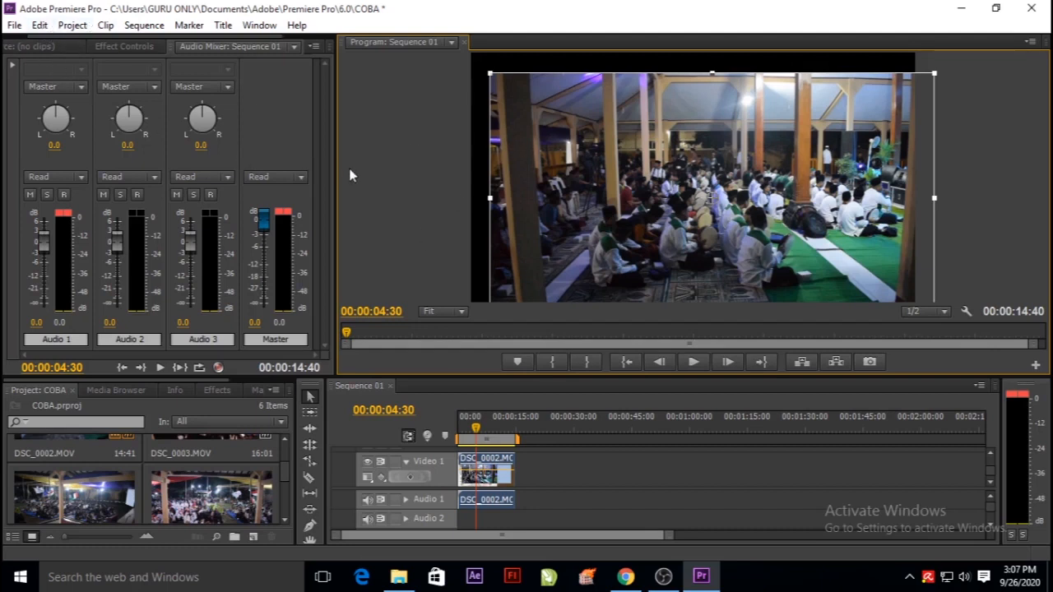
# Undo all three position changes of the DSC_0002.MOV picture.
pyautogui.click(39, 25)
pyautogui.click(67, 45)
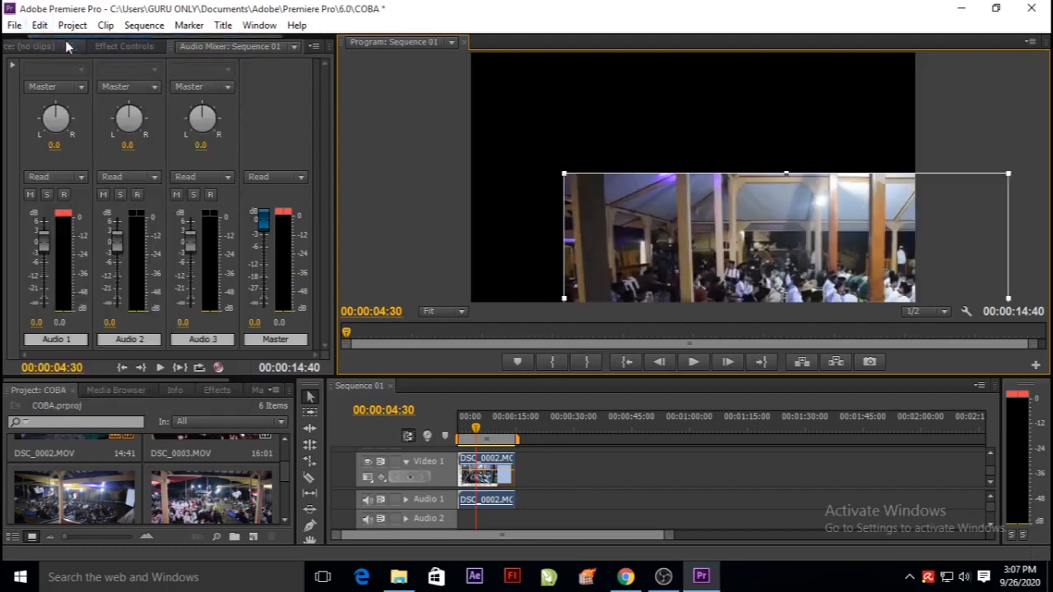
pyautogui.click(40, 25)
pyautogui.click(55, 44)
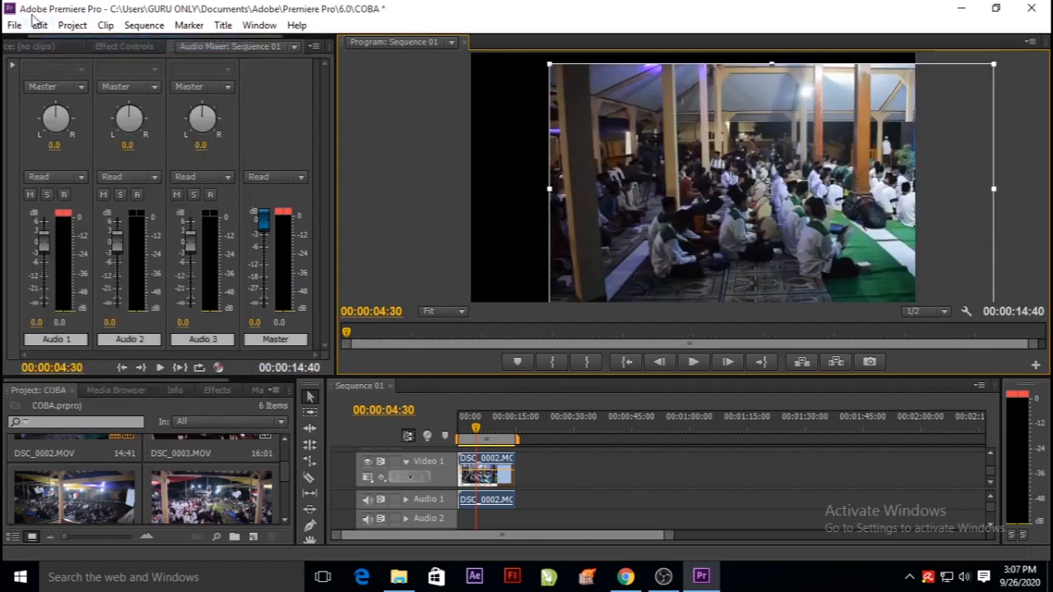
pyautogui.click(39, 24)
pyautogui.click(48, 44)
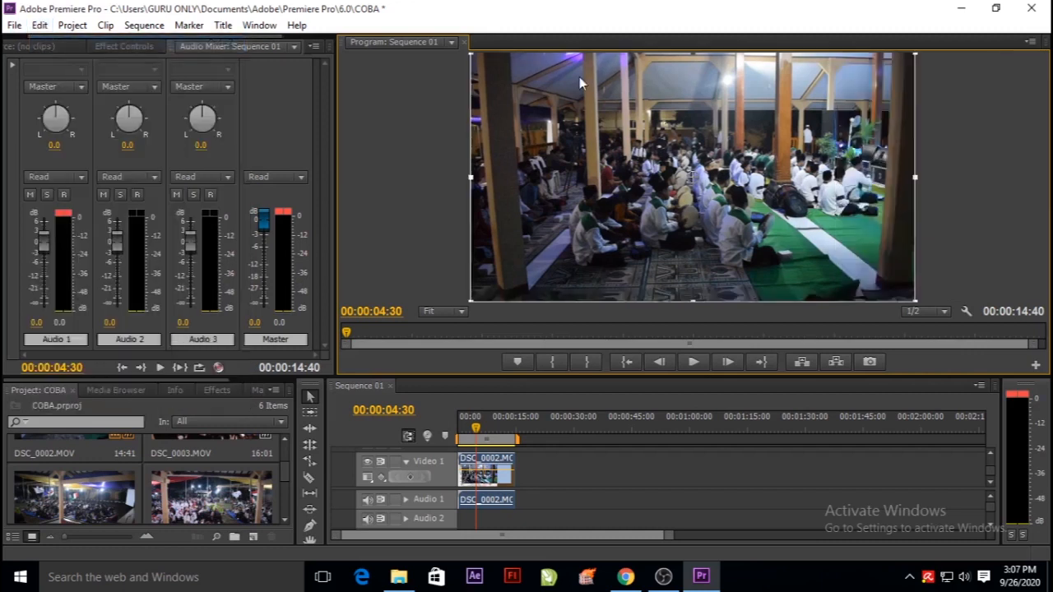
# Make the timeline area taller and the project panel slightly wider, and scrub the playhead to 00:00:05:40.
pyautogui.moveTo(452, 375); pyautogui.dragTo(452, 244)
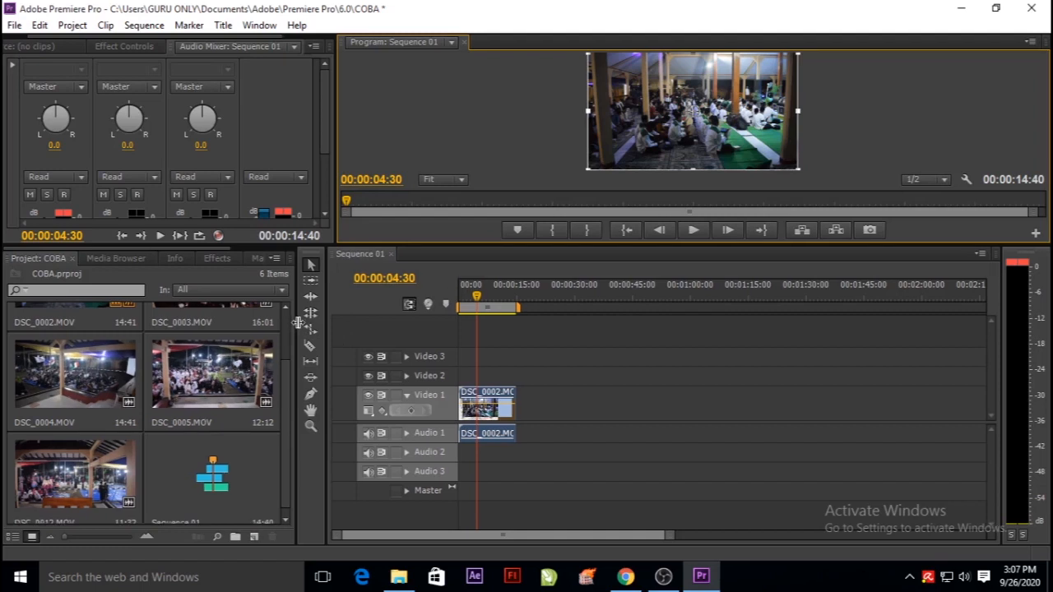
pyautogui.moveTo(296, 323); pyautogui.dragTo(311, 323)
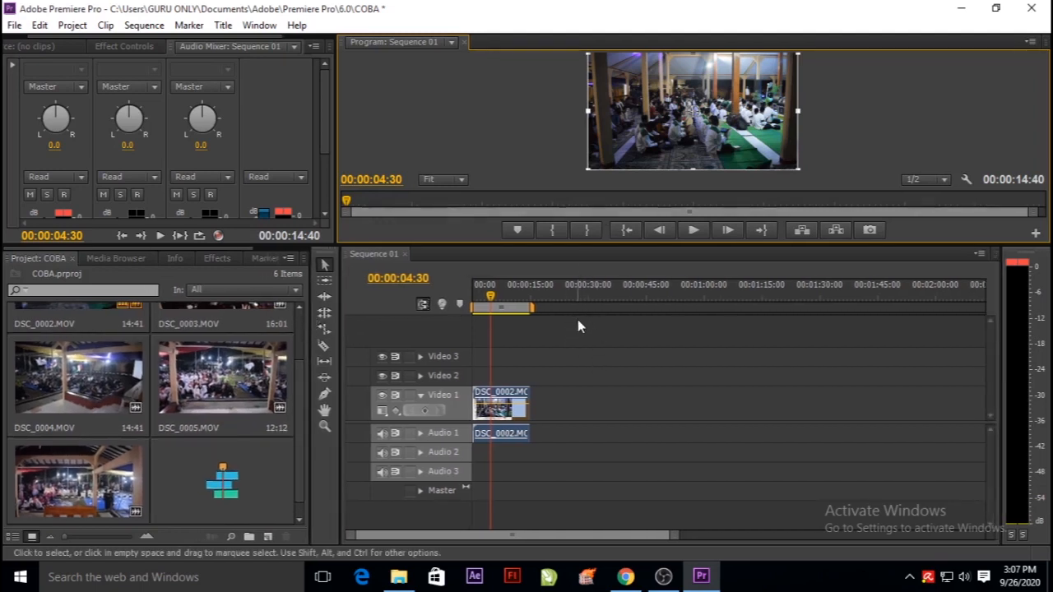
pyautogui.click(473, 301)
pyautogui.moveTo(473, 301); pyautogui.dragTo(494, 302)
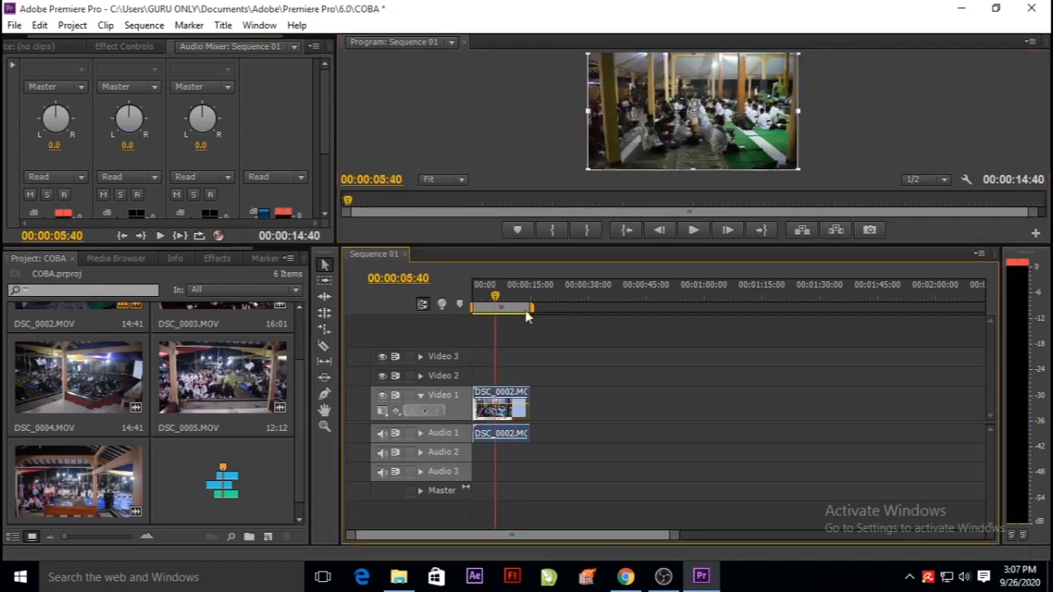
# Place DSC_0005.MOV directly after DSC_0002.MOV on the Video 1 track and move the playhead to 00:00:10:40.
pyautogui.click(244, 392)
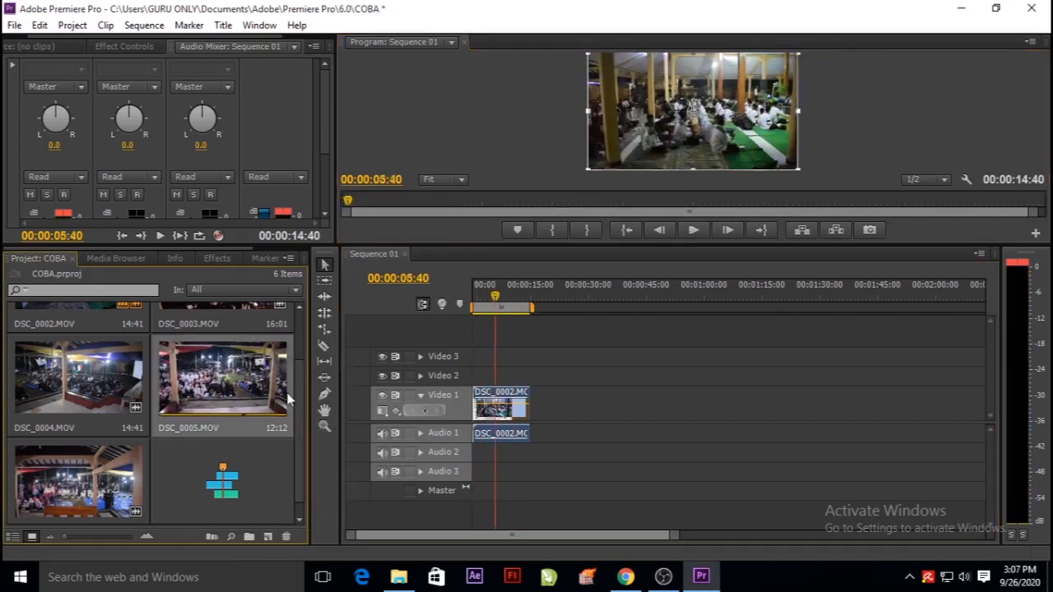
pyautogui.moveTo(206, 384); pyautogui.dragTo(533, 410)
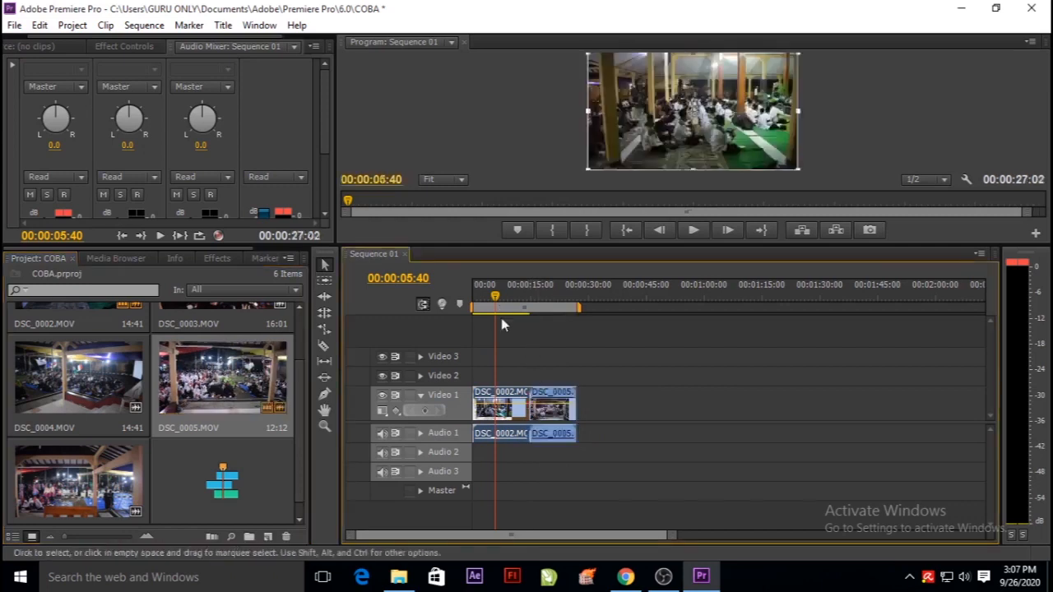
pyautogui.moveTo(494, 294); pyautogui.dragTo(514, 308)
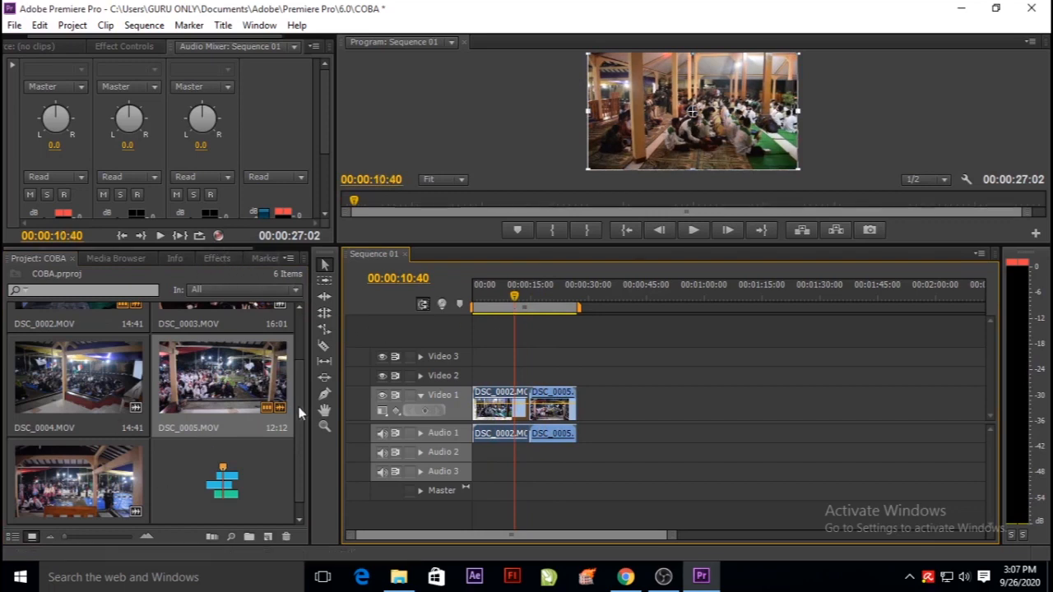
# Open DSC_0003.MOV in the source monitor with the monitor area enlarged, play part of it and rewind it to 00:00:00:00.
pyautogui.scroll(2, 295, 423)
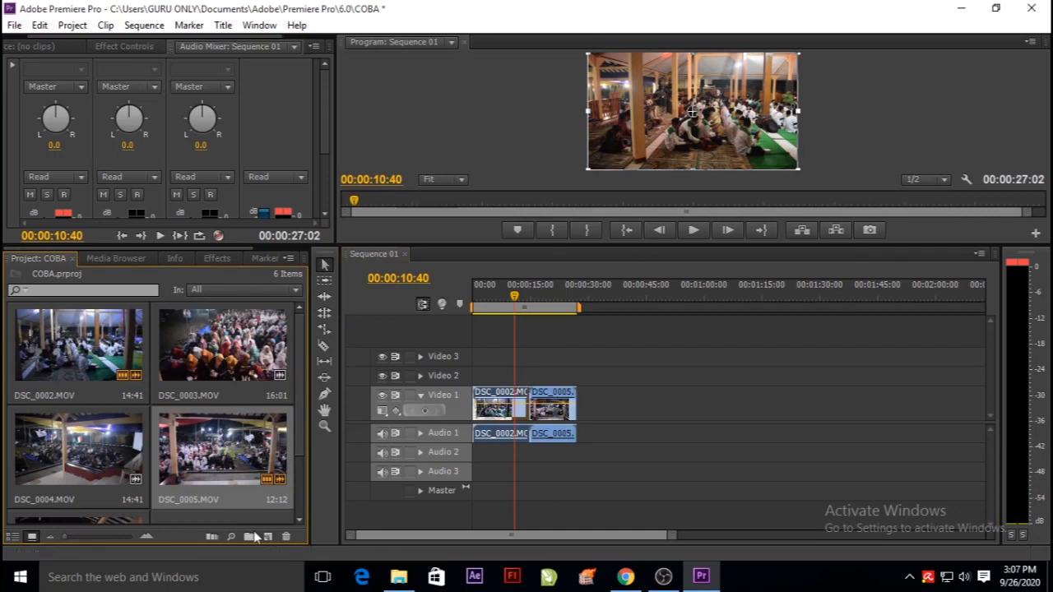
pyautogui.doubleClick(222, 356)
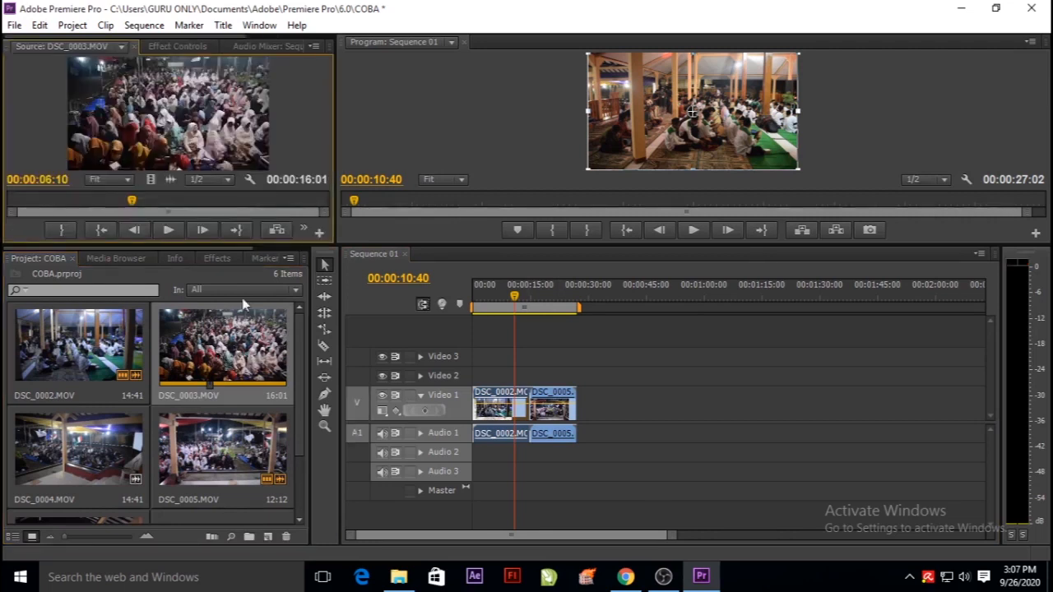
pyautogui.moveTo(212, 242); pyautogui.dragTo(230, 368)
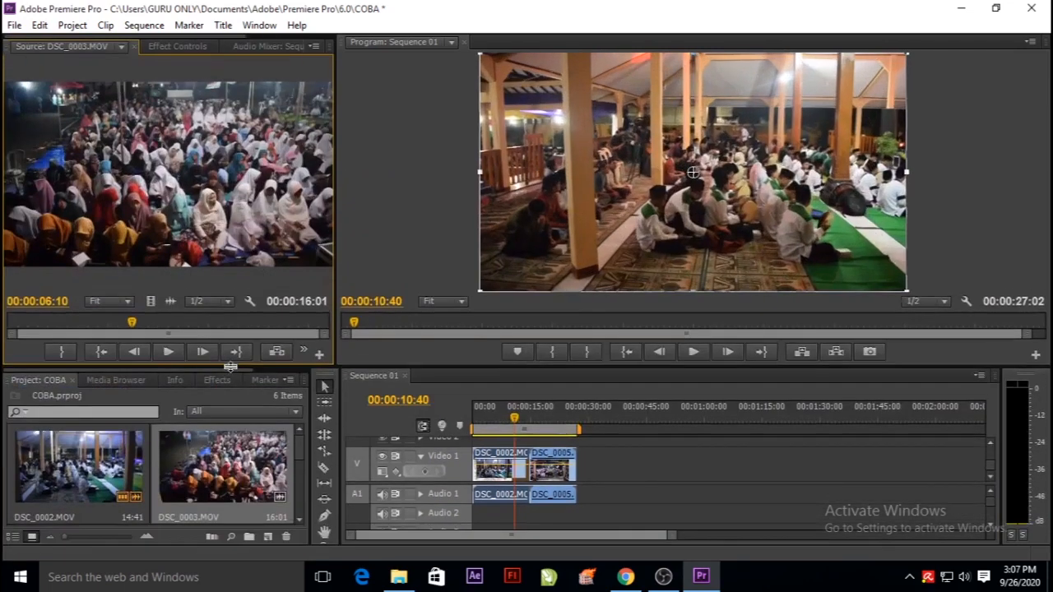
pyautogui.click(167, 352)
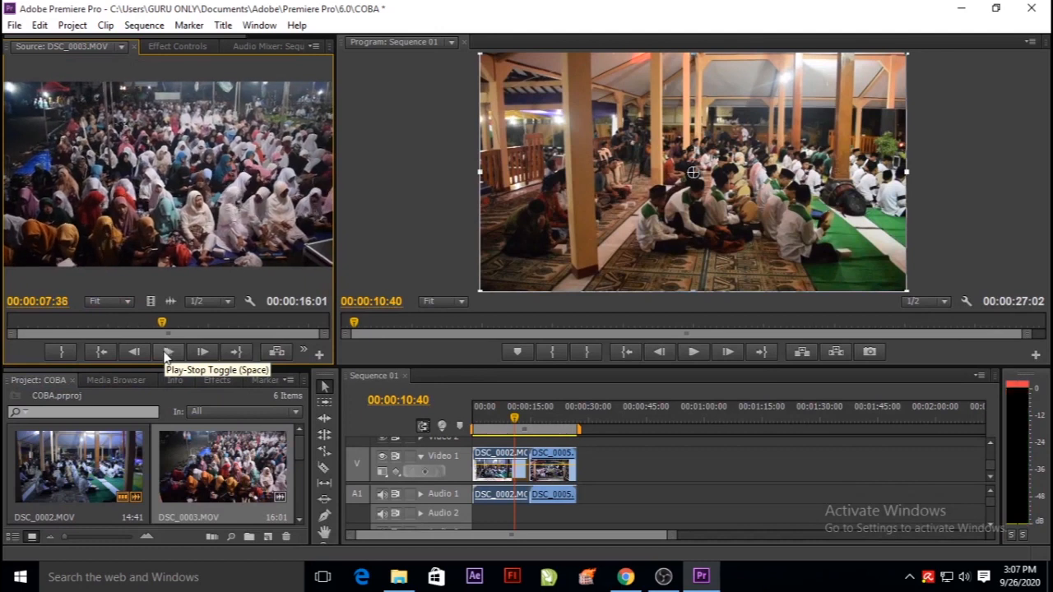
pyautogui.moveTo(160, 331); pyautogui.dragTo(4, 337)
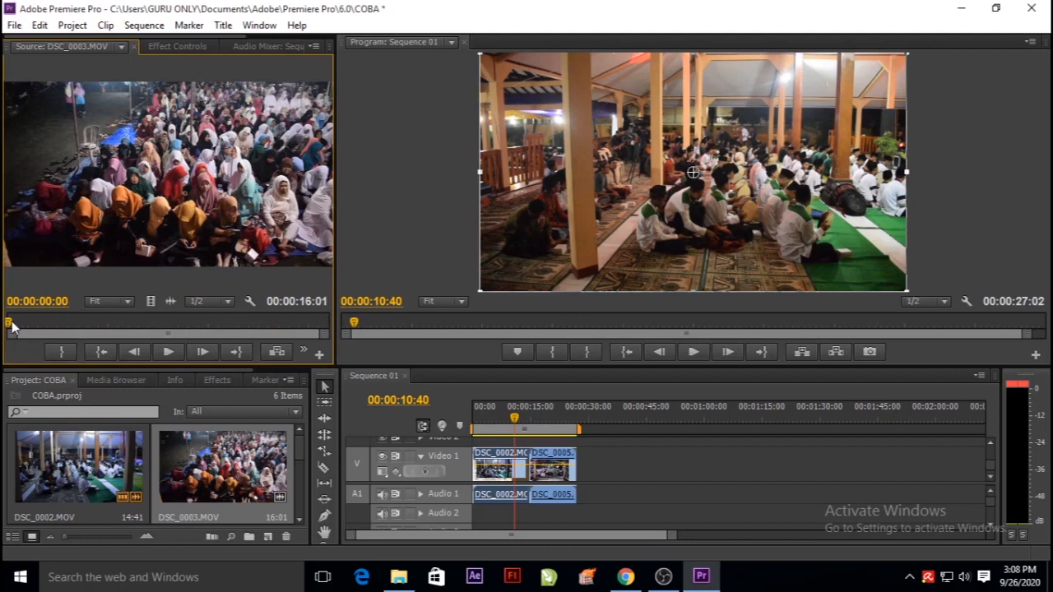
# Widen the source monitor and the tools panel, and mark an In point for DSC_0003.MOV at 00:00:04:42.
pyautogui.moveTo(10, 325); pyautogui.dragTo(106, 333)
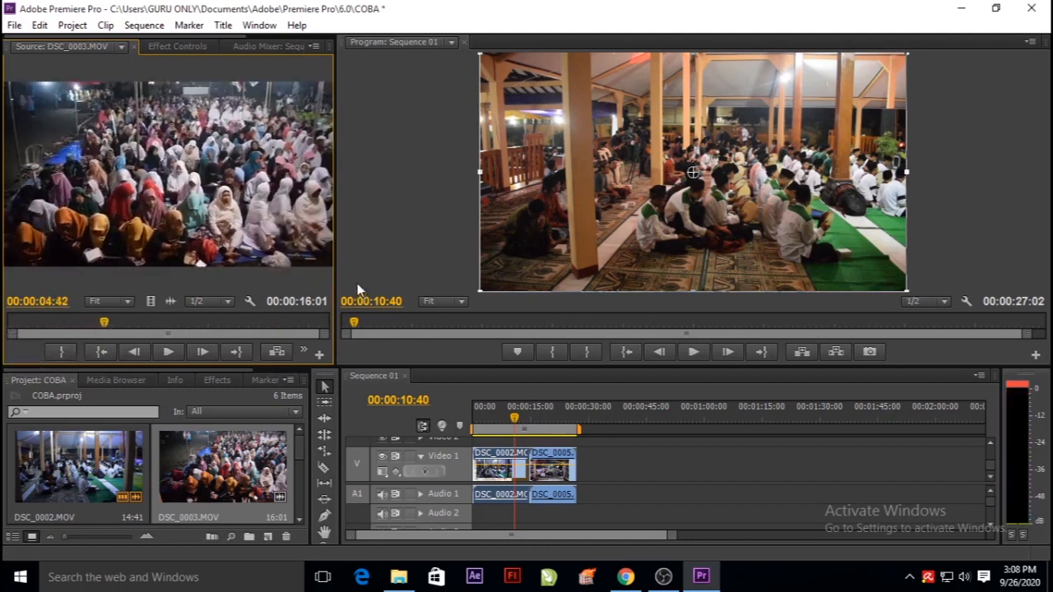
pyautogui.moveTo(336, 268); pyautogui.dragTo(420, 268)
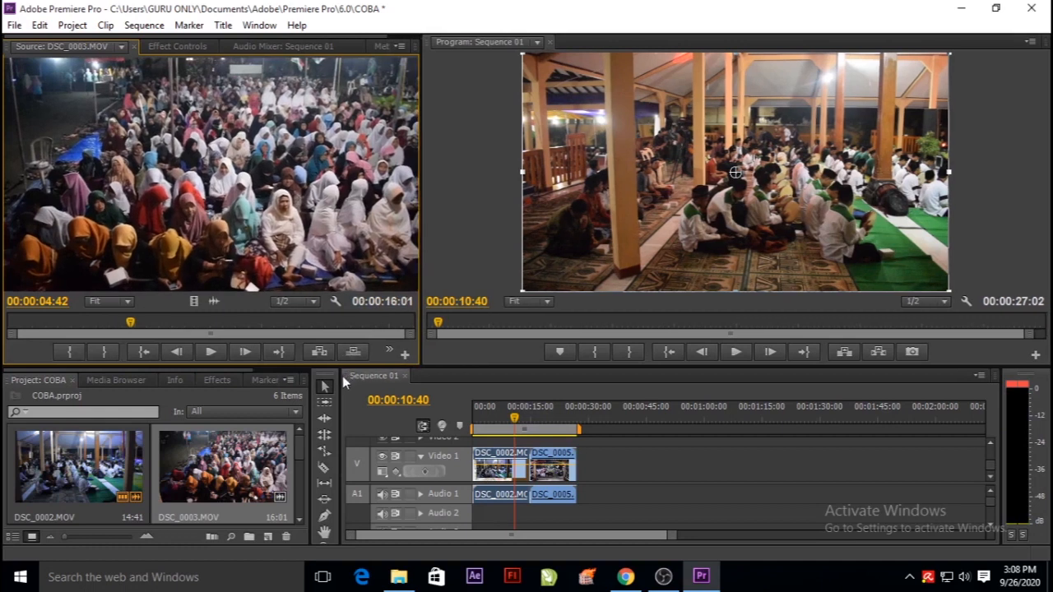
pyautogui.moveTo(340, 376); pyautogui.dragTo(414, 375)
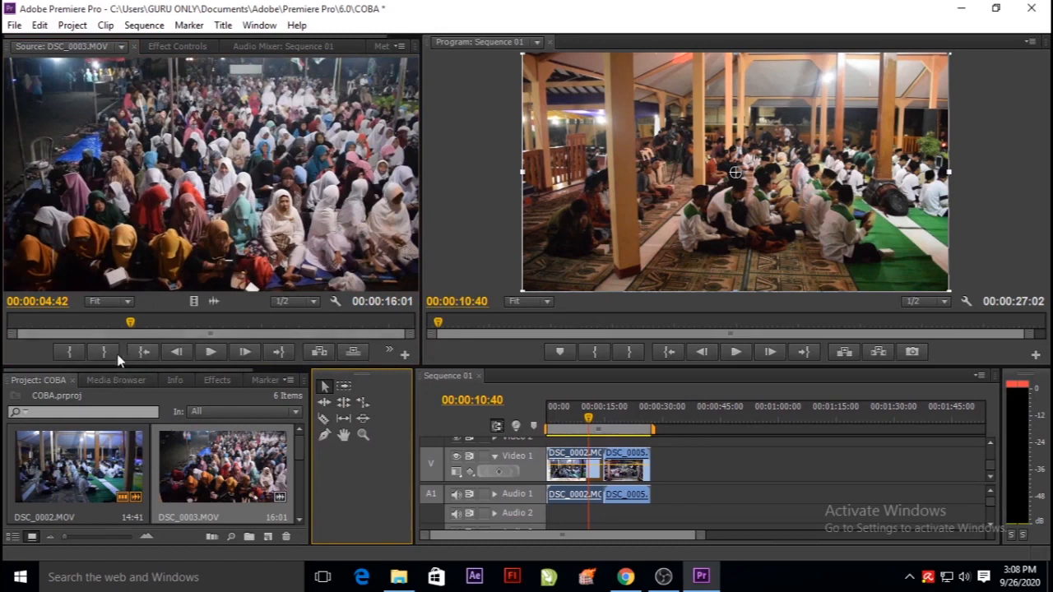
pyautogui.click(69, 351)
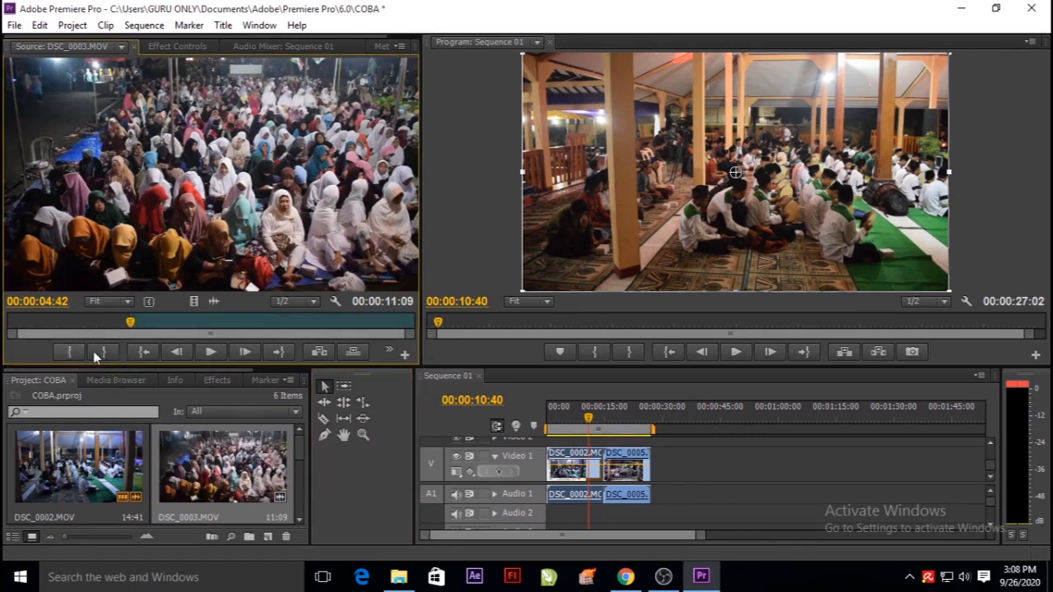
# Mark the Out point of DSC_0003.MOV at 00:00:11:43 and place the marked portion after DSC_0005.MOV on Video 1.
pyautogui.moveTo(132, 334); pyautogui.dragTo(299, 324)
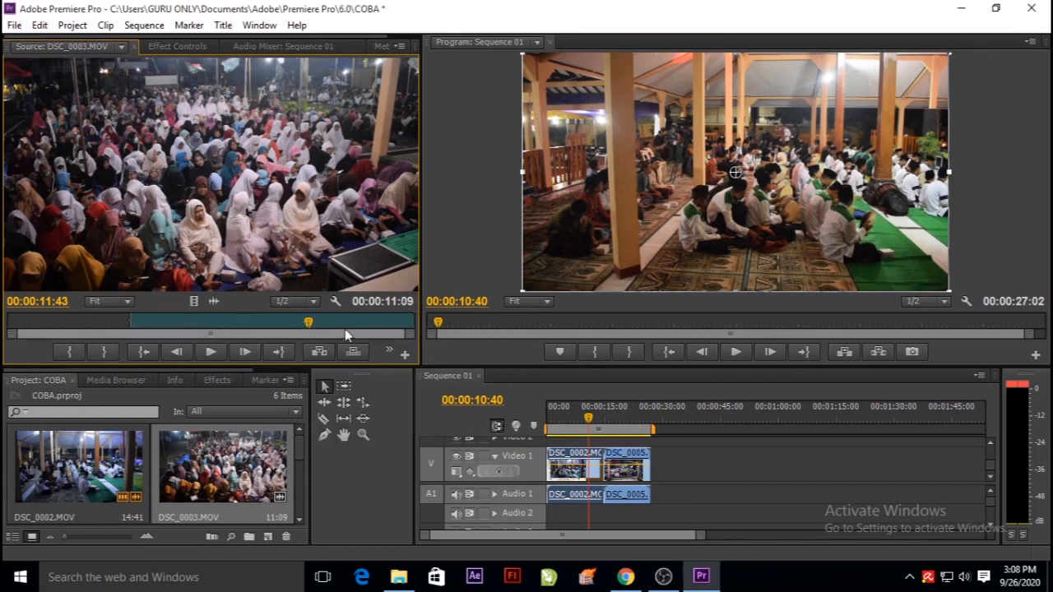
pyautogui.click(104, 352)
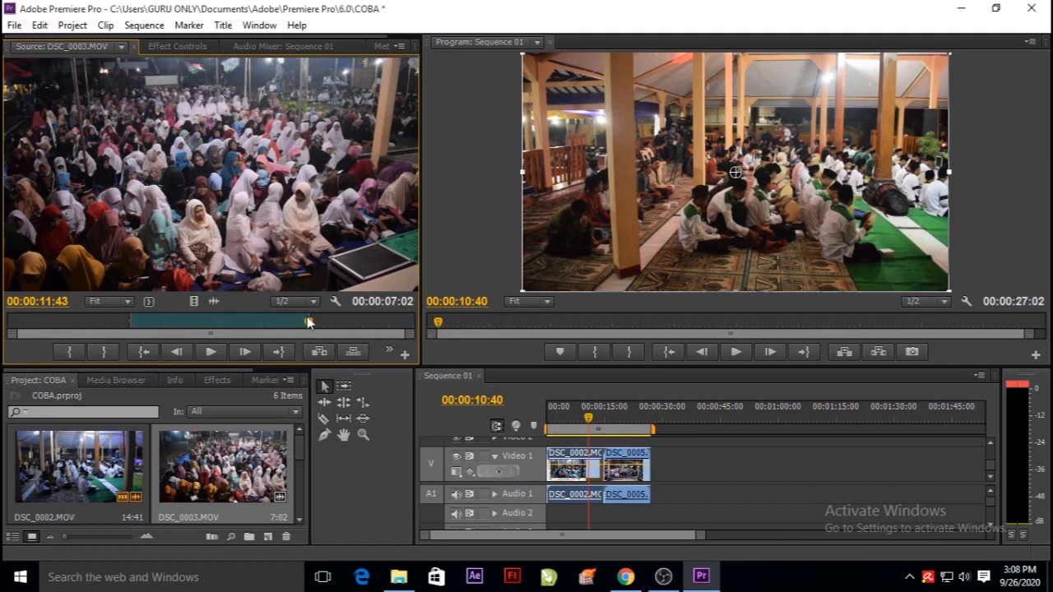
pyautogui.moveTo(204, 191); pyautogui.dragTo(668, 473)
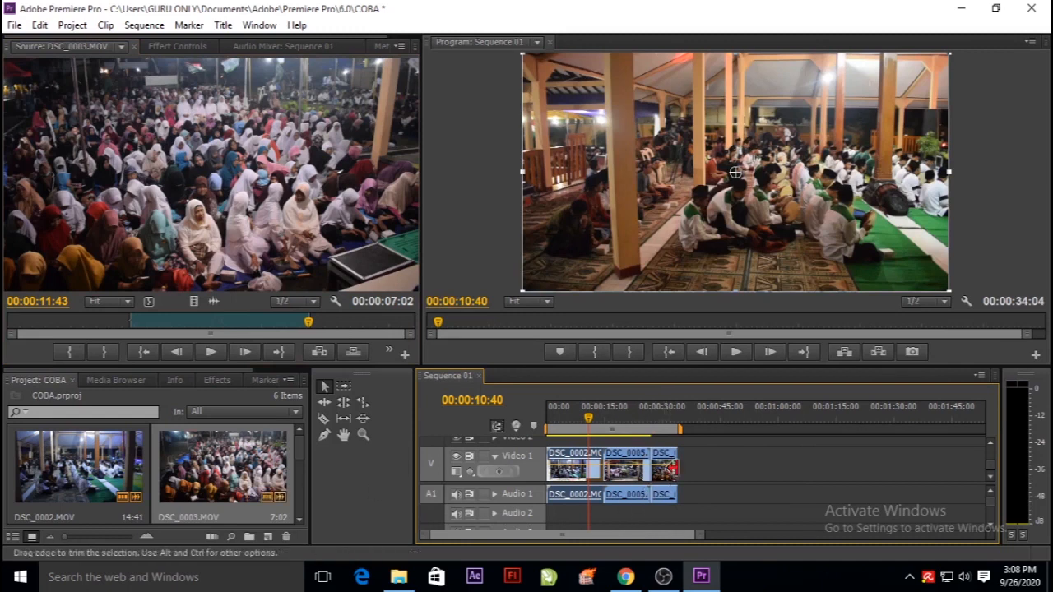
pyautogui.click(667, 470)
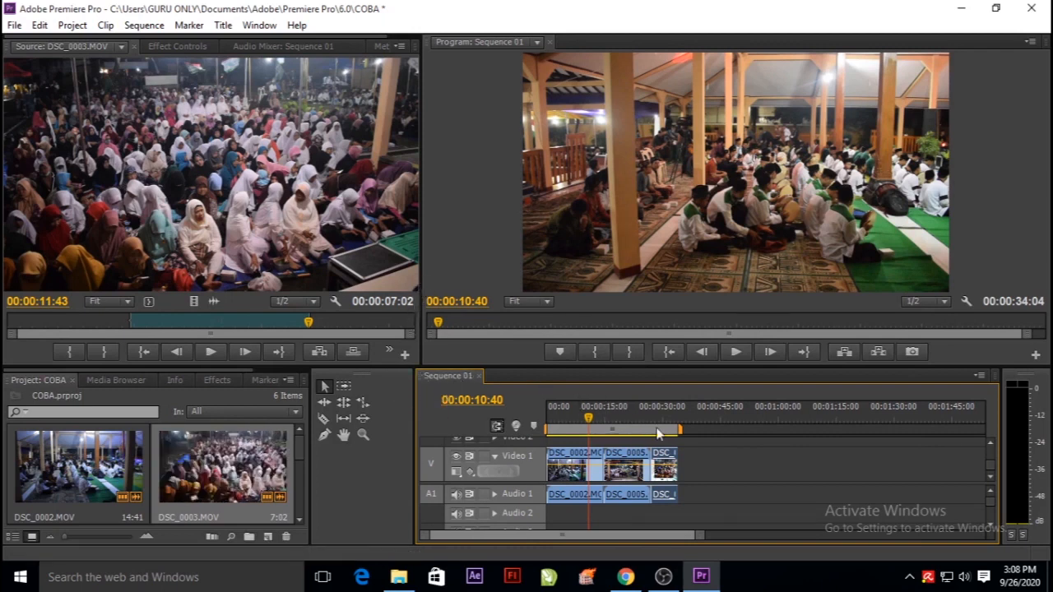
# Narrow the source monitor and the tools panel, and play the sequence up to 00:00:07:25.
pyautogui.moveTo(420, 281); pyautogui.dragTo(306, 280)
pyautogui.moveTo(413, 377); pyautogui.dragTo(311, 377)
pyautogui.moveTo(485, 421)
pyautogui.mouseDown()
pyautogui.moveTo(448, 421)
pyautogui.moveTo(526, 421)
pyautogui.moveTo(549, 440)
pyautogui.moveTo(473, 433)
pyautogui.moveTo(486, 418)
pyautogui.moveTo(558, 419)
pyautogui.moveTo(468, 418)
pyautogui.mouseUp()
pyautogui.click(679, 351)
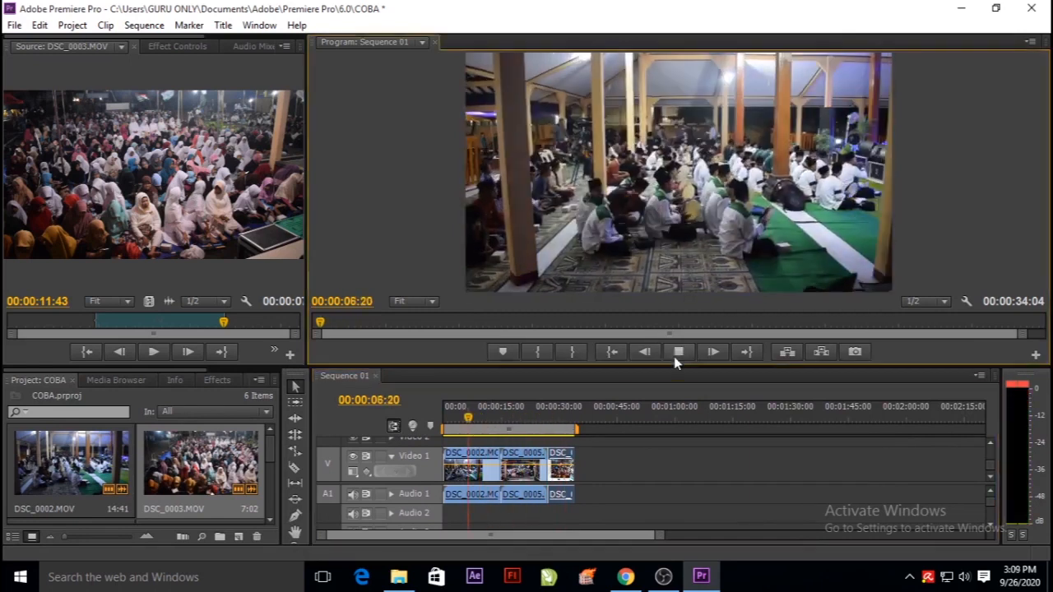
pyautogui.click(675, 354)
pyautogui.click(677, 353)
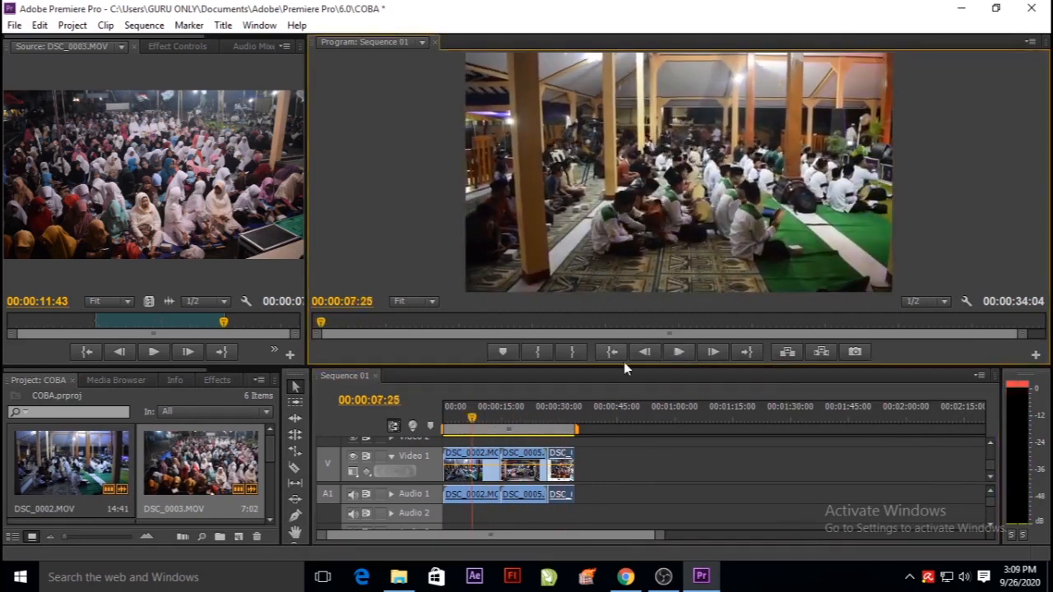
# In a taller timeline, trim about 3 seconds off the start of DSC_0002.MOV, shorten its end and close up the following clips.
pyautogui.moveTo(628, 366); pyautogui.dragTo(628, 253)
pyautogui.moveTo(663, 537); pyautogui.dragTo(555, 537)
pyautogui.moveTo(507, 306)
pyautogui.mouseDown()
pyautogui.moveTo(441, 312)
pyautogui.moveTo(494, 306)
pyautogui.mouseUp()
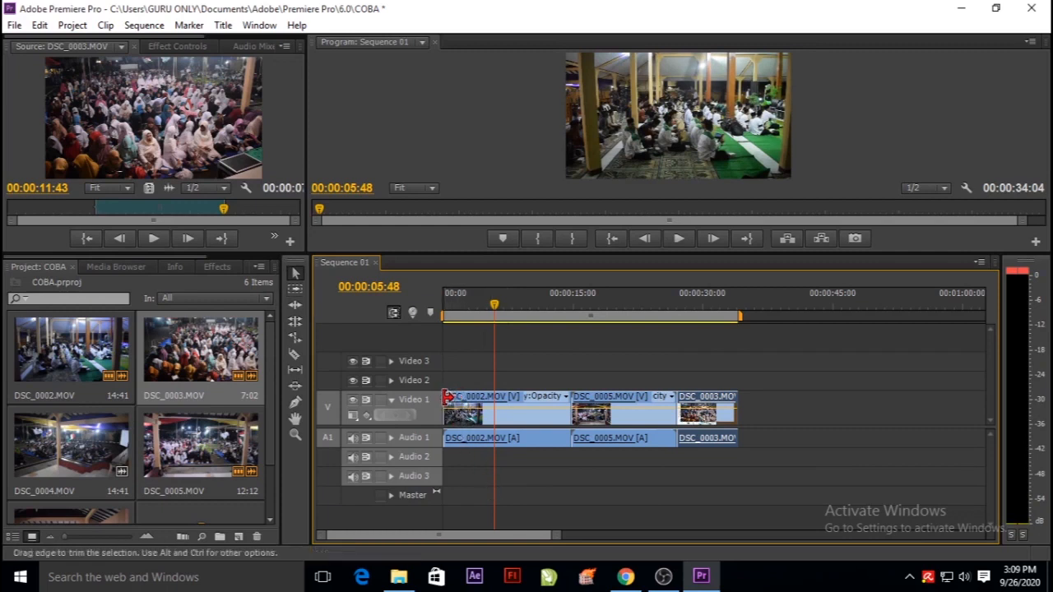
pyautogui.moveTo(449, 397); pyautogui.dragTo(472, 398)
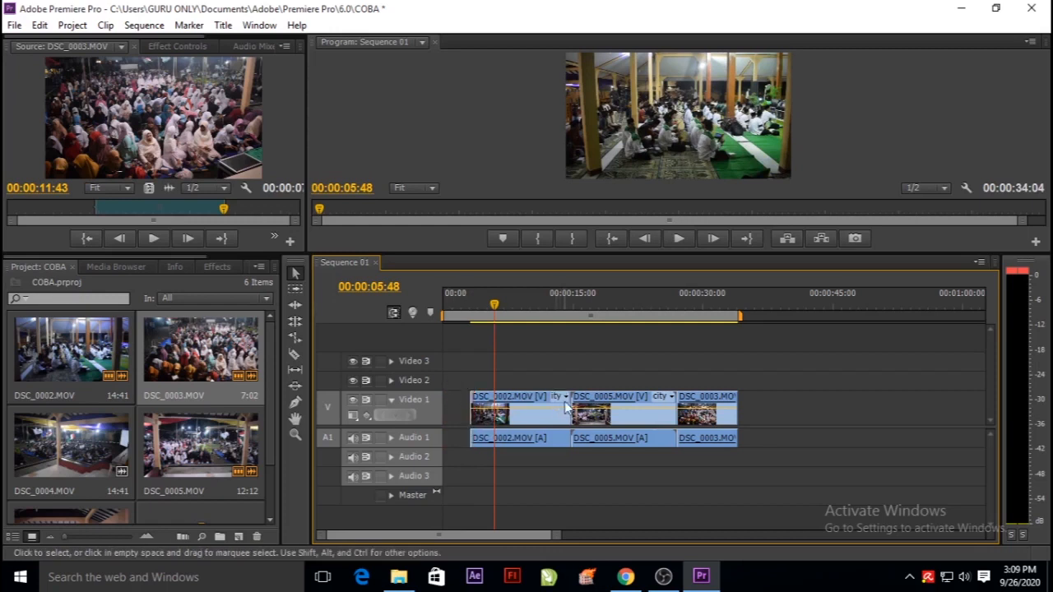
pyautogui.moveTo(570, 401); pyautogui.dragTo(692, 420)
# Split the DSC_0002.MOV clip with the Razor tool at 00:00:06:15 and 00:00:09:17, then return to the Selection tool.
pyautogui.moveTo(541, 535)
pyautogui.mouseDown()
pyautogui.moveTo(559, 535)
pyautogui.moveTo(528, 542)
pyautogui.mouseUp()
pyautogui.moveTo(563, 319)
pyautogui.mouseDown()
pyautogui.moveTo(662, 319)
pyautogui.moveTo(540, 320)
pyautogui.moveTo(576, 321)
pyautogui.moveTo(562, 322)
pyautogui.mouseUp()
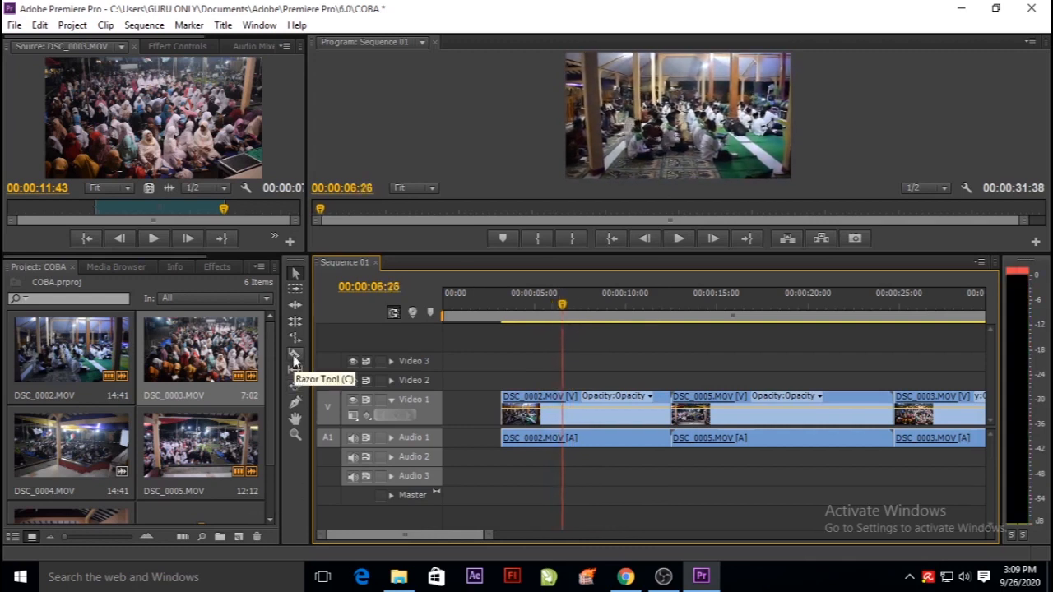
pyautogui.click(294, 357)
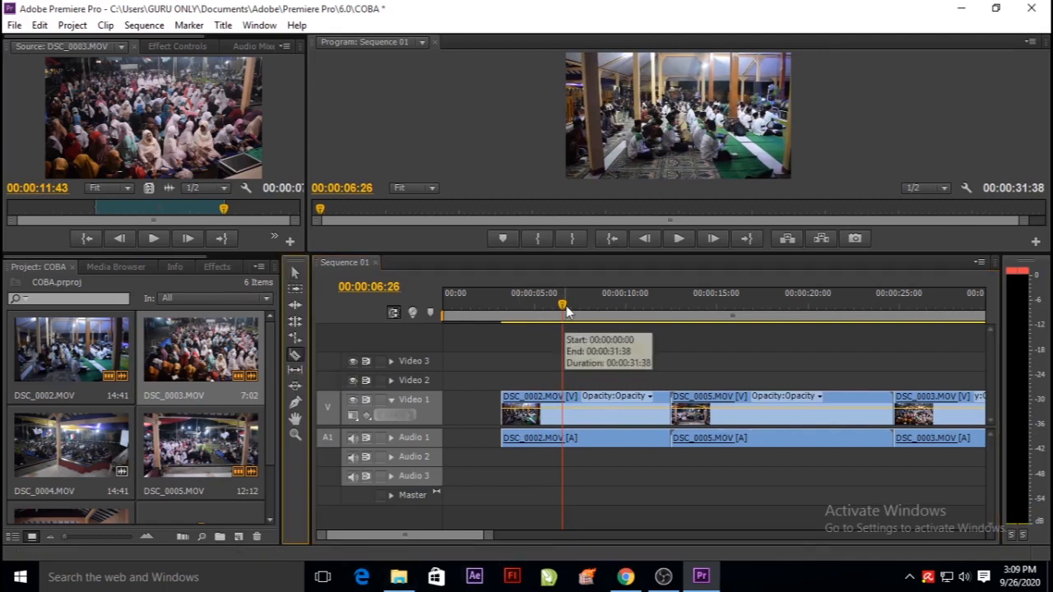
pyautogui.click(483, 323)
pyautogui.moveTo(483, 323); pyautogui.dragTo(558, 349)
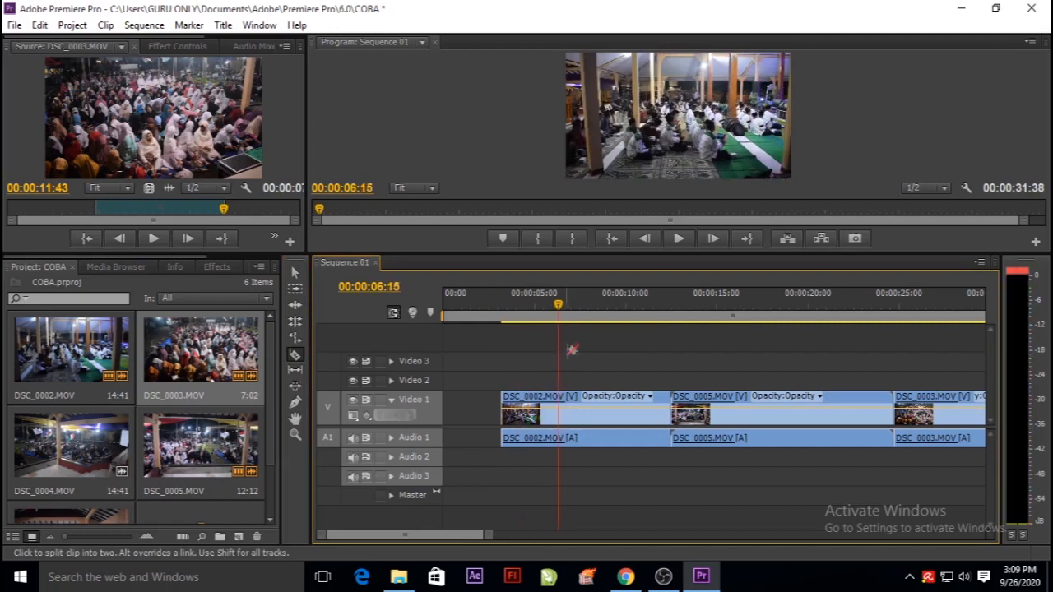
pyautogui.click(559, 411)
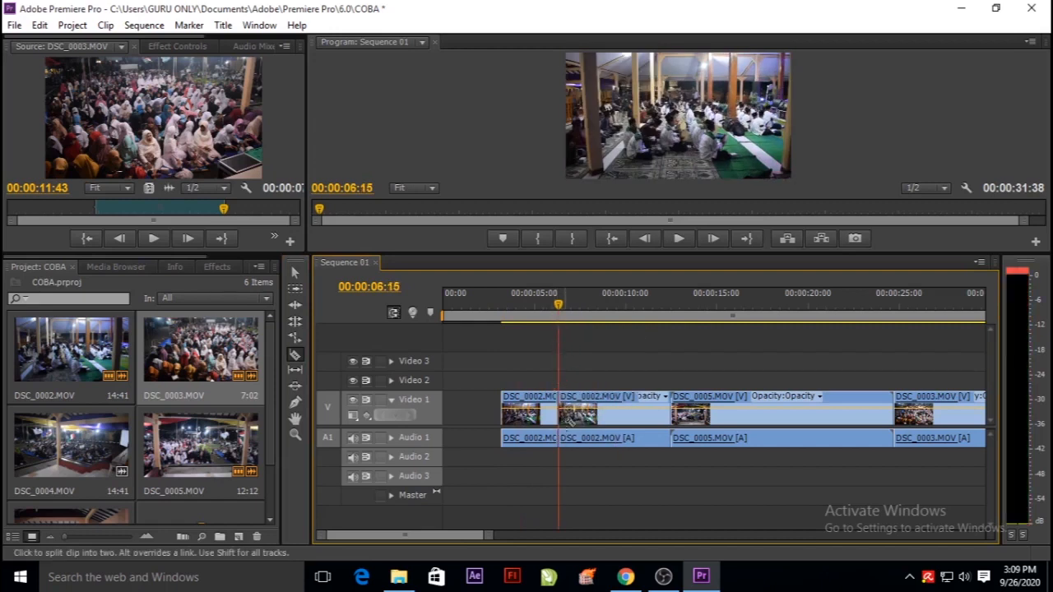
pyautogui.moveTo(559, 307); pyautogui.dragTo(613, 307)
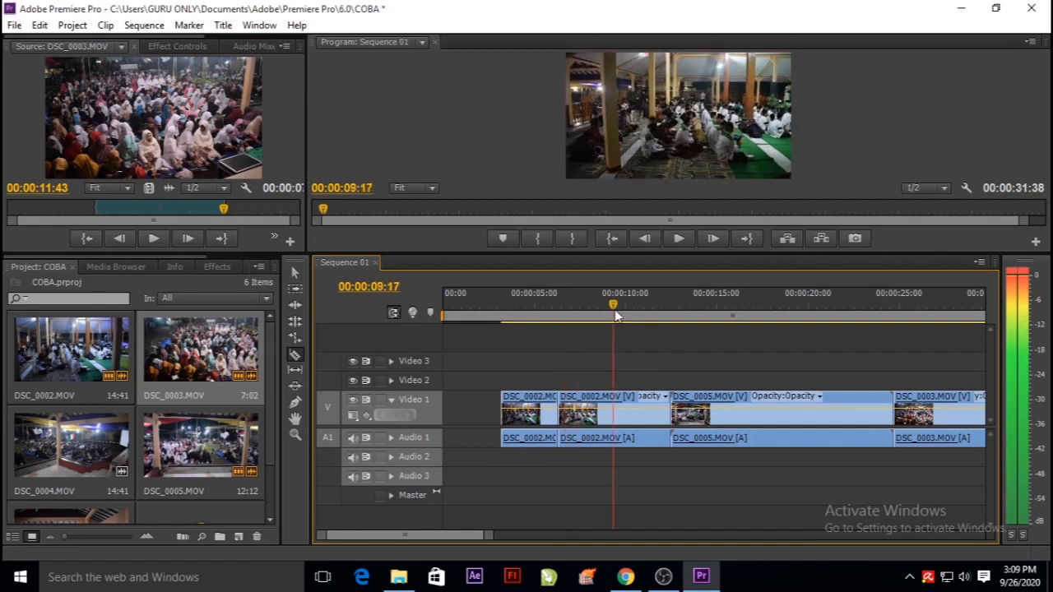
pyautogui.click(615, 414)
pyautogui.click(293, 273)
# Delete the middle DSC_0002.MOV segment between the two cuts.
pyautogui.click(581, 415)
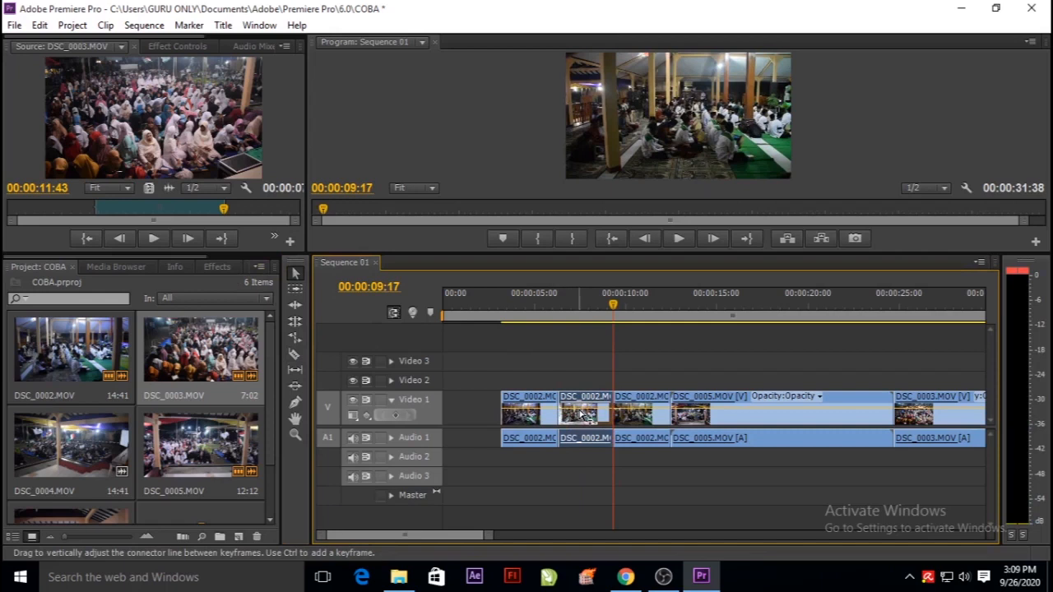
pyautogui.rightClick(583, 415)
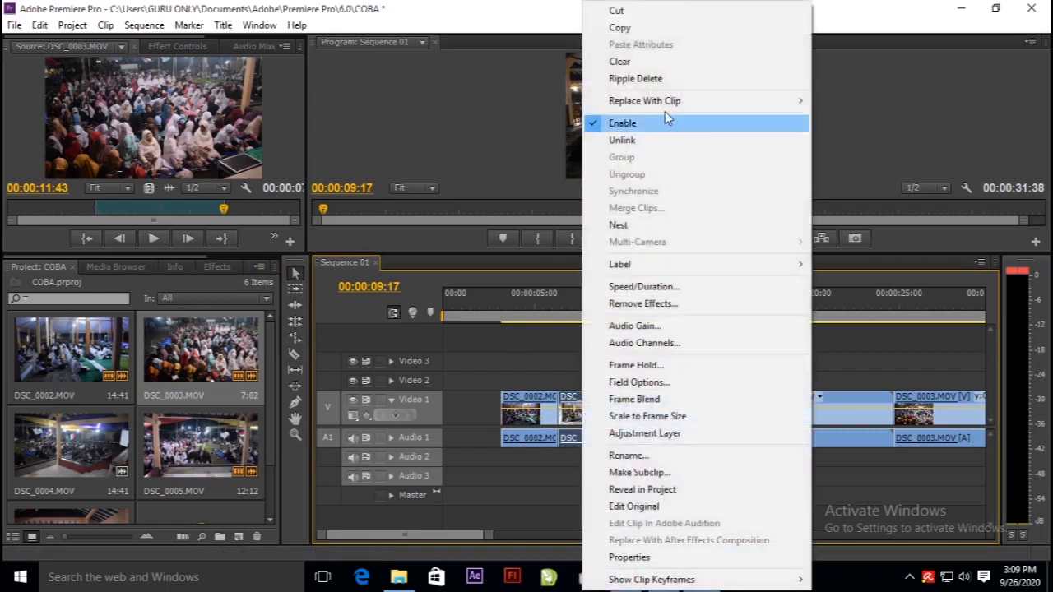
pyautogui.click(570, 412)
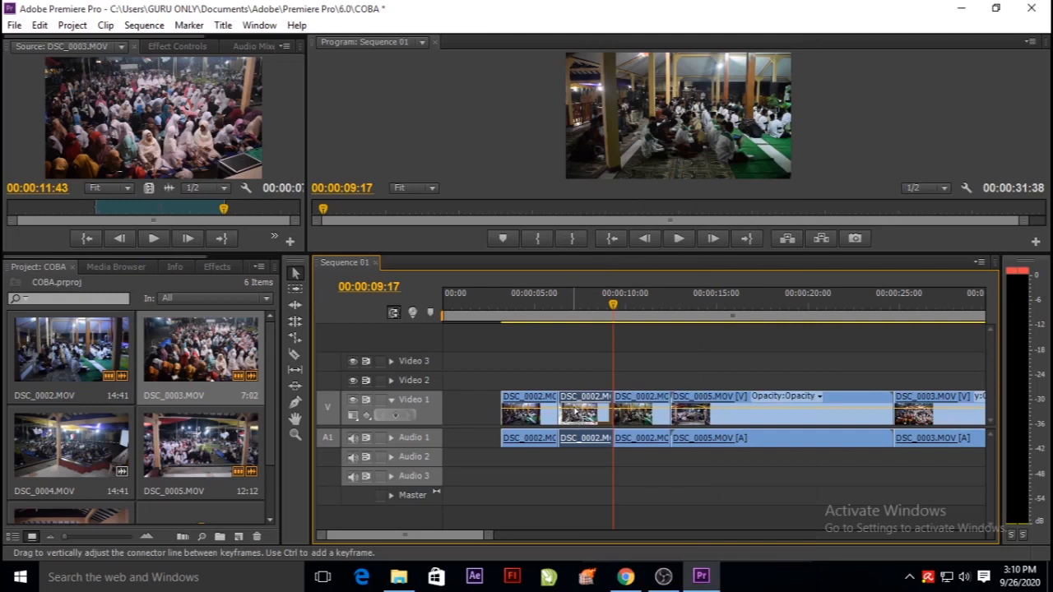
pyautogui.press('Delete')
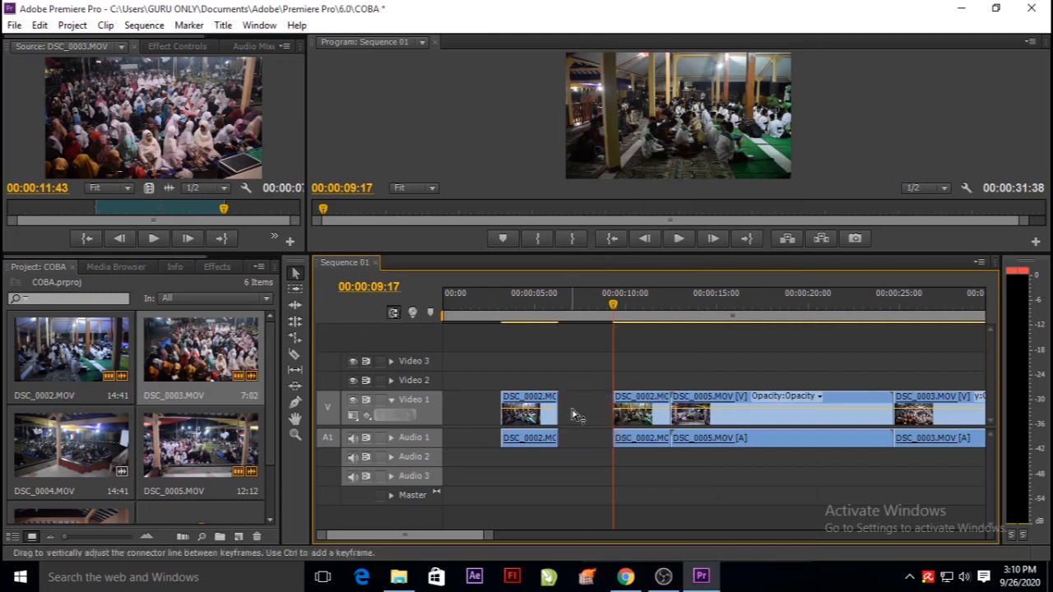
# Undo the deletion of the middle DSC_0002.MOV segment and remove that segment with the Clear command instead.
pyautogui.click(39, 25)
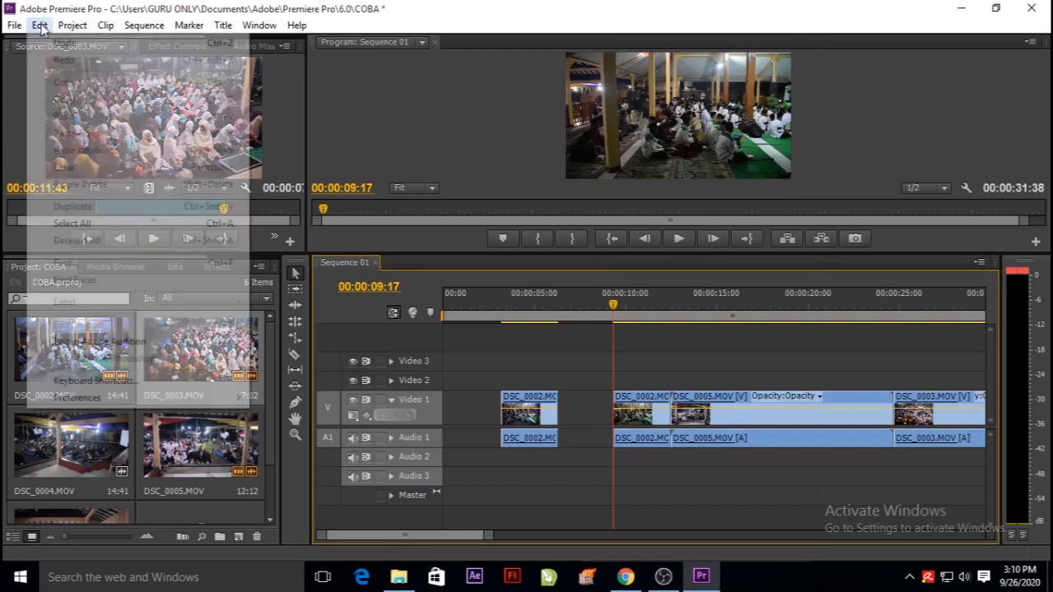
pyautogui.click(58, 44)
pyautogui.rightClick(602, 419)
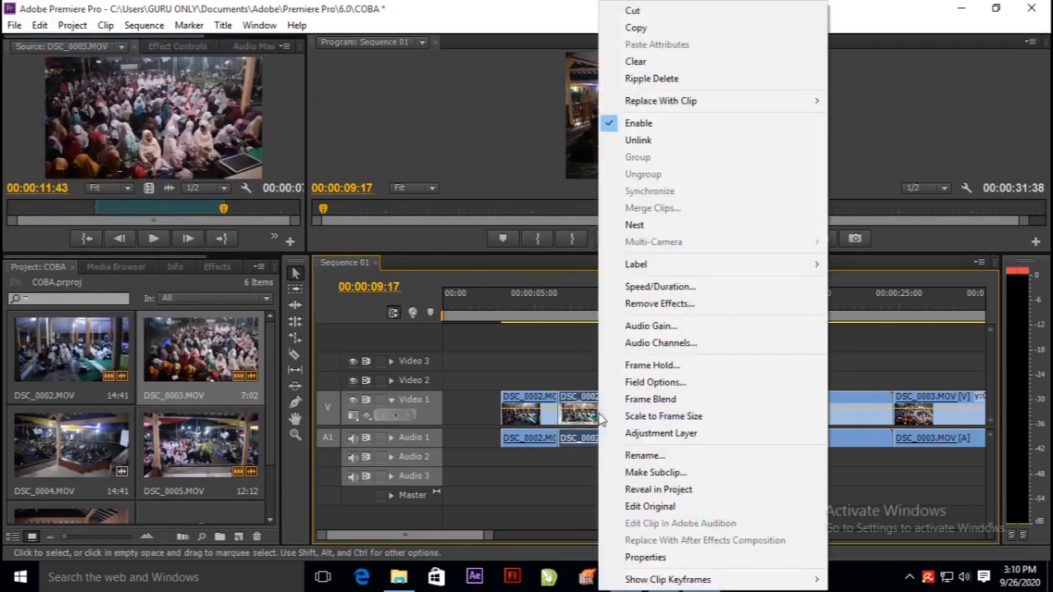
pyautogui.click(627, 60)
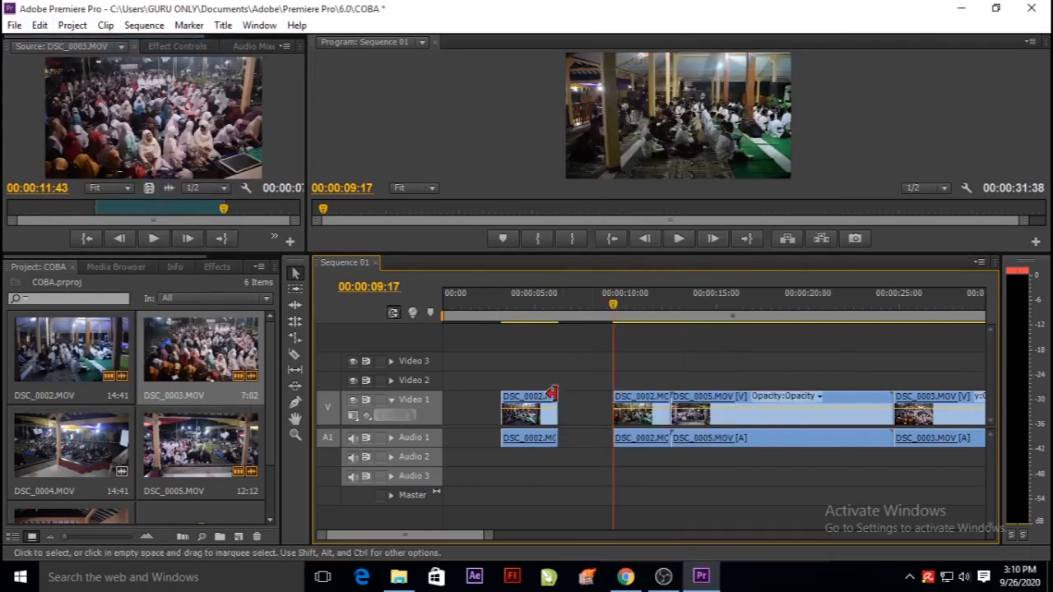
# Undo the clearing of the middle DSC_0002.MOV segment so it returns to its place between the two cuts.
pyautogui.moveTo(662, 393); pyautogui.dragTo(868, 472)
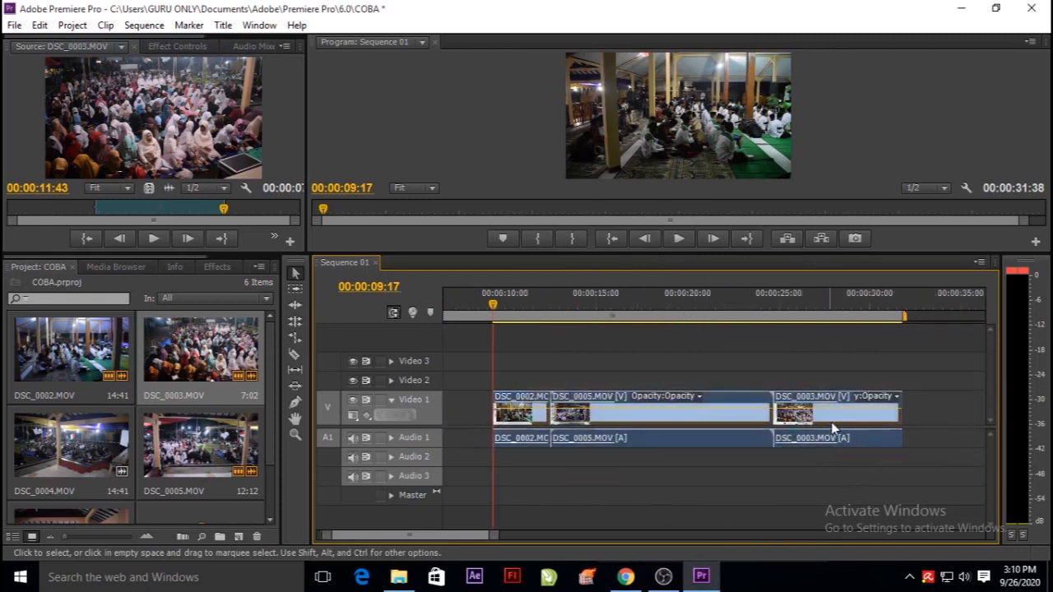
pyautogui.moveTo(496, 535); pyautogui.dragTo(515, 538)
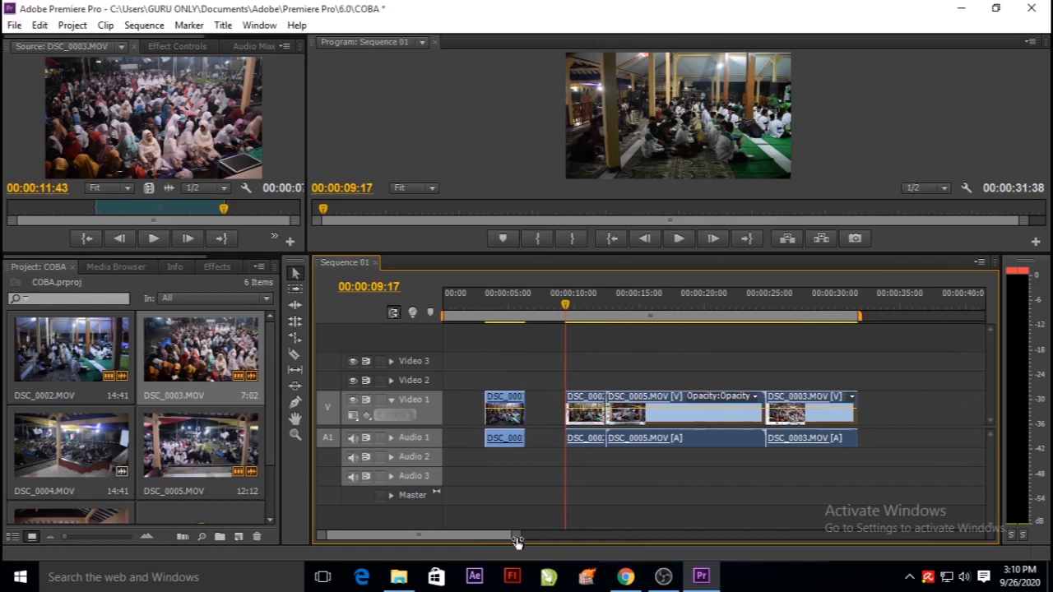
pyautogui.click(39, 24)
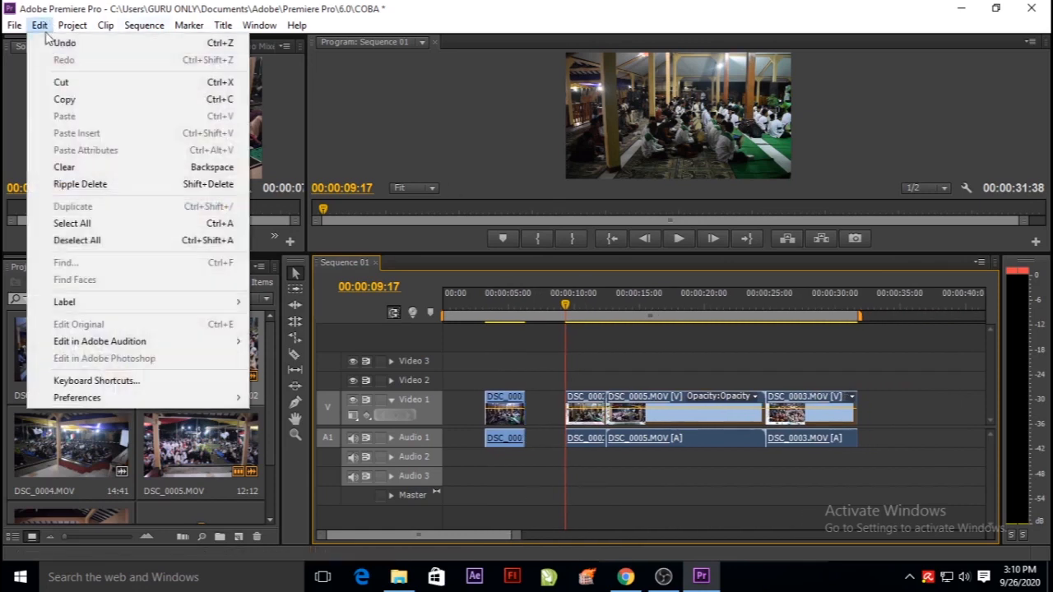
pyautogui.click(61, 46)
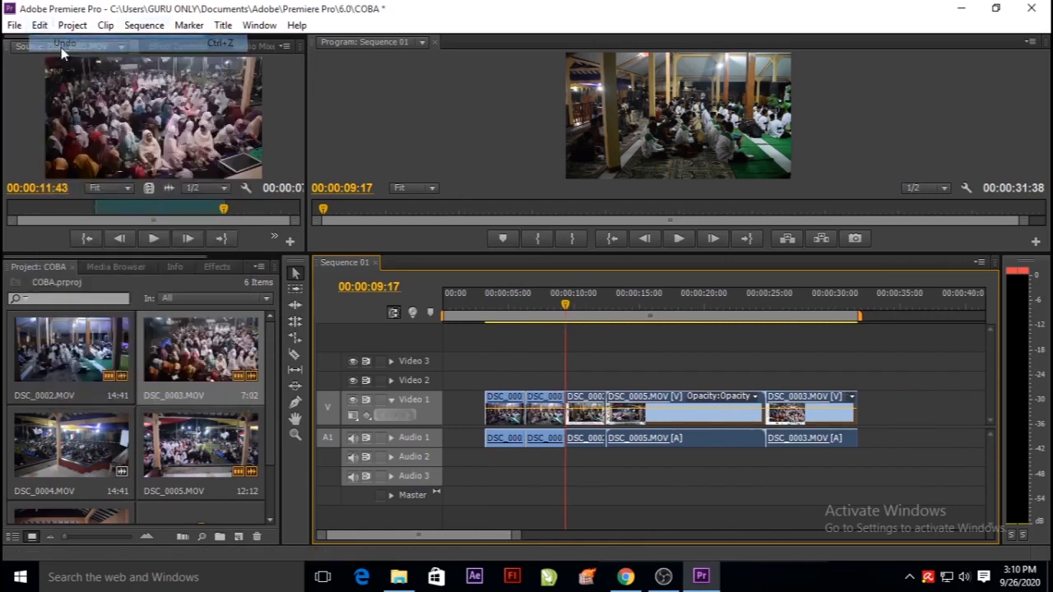
pyautogui.click(700, 482)
pyautogui.click(547, 403)
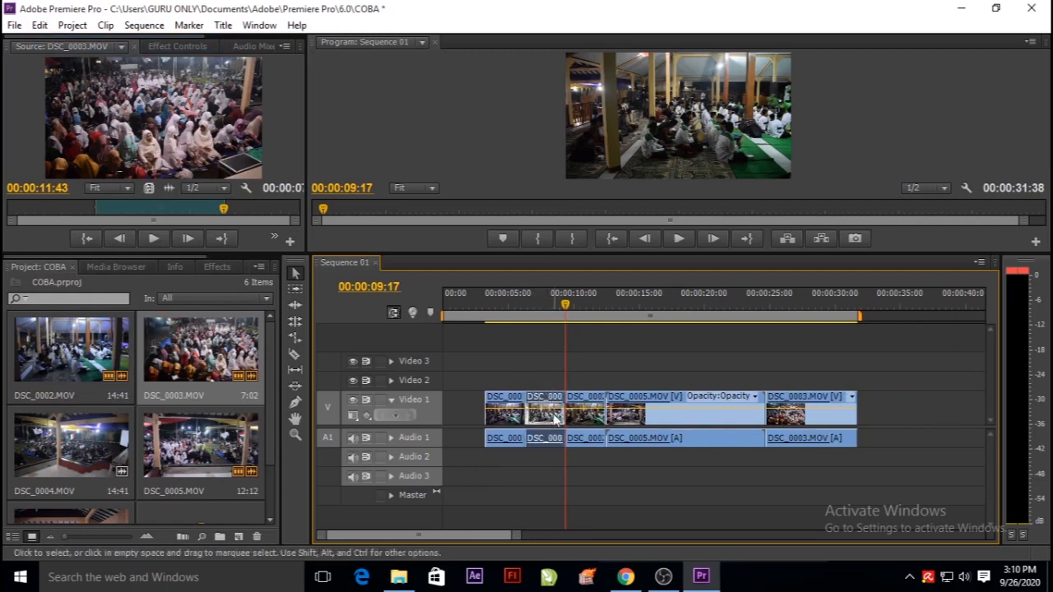
pyautogui.rightClick(538, 403)
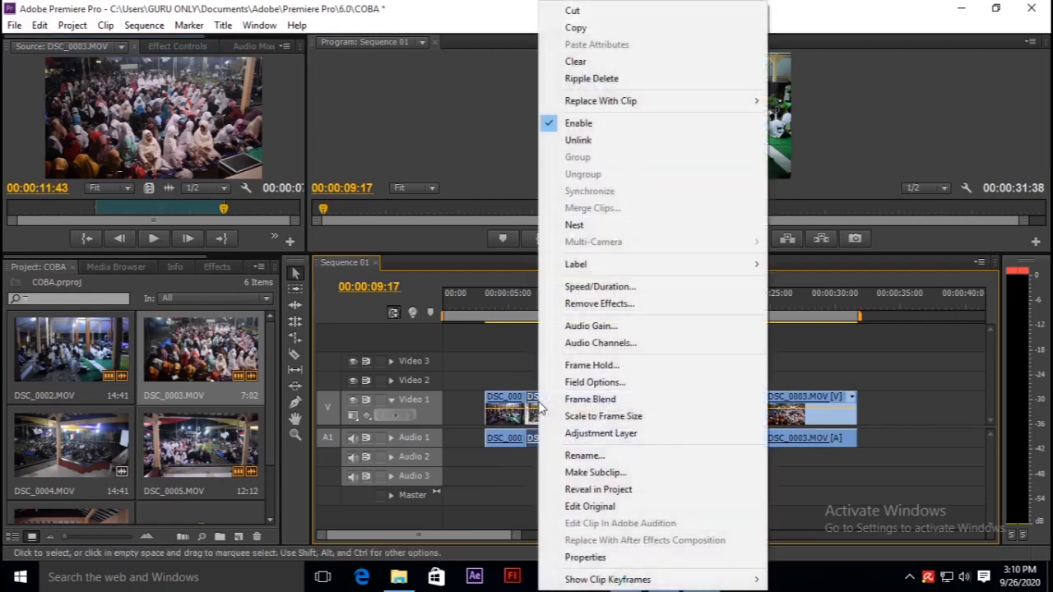
pyautogui.click(591, 79)
pyautogui.moveTo(591, 375); pyautogui.dragTo(857, 493)
pyautogui.click(613, 477)
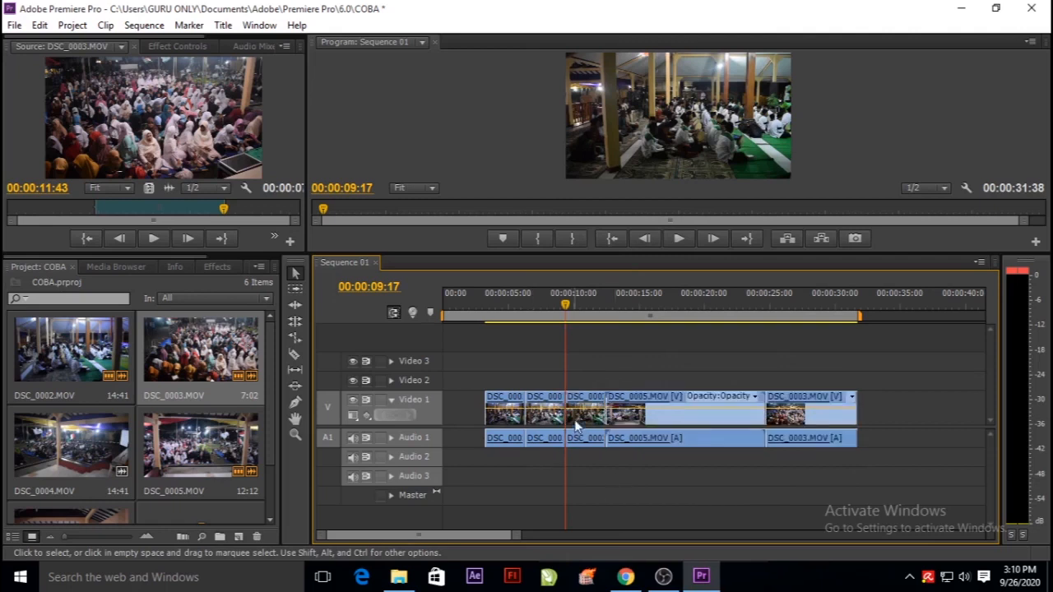
# Ripple delete the middle DSC_0002.MOV segment and move the playhead to 00:00:04:04.
pyautogui.click(539, 404)
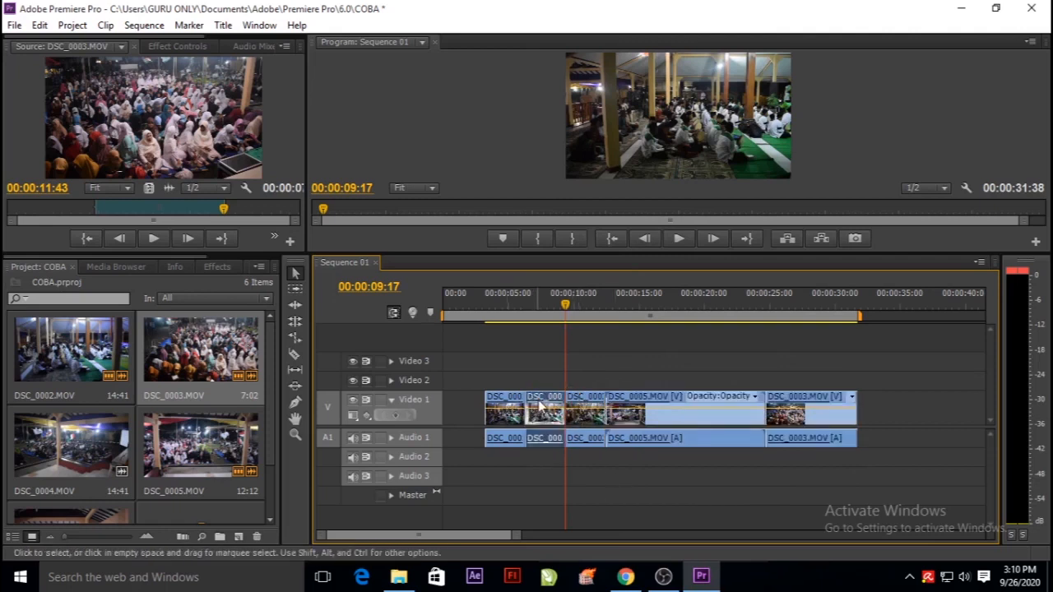
pyautogui.rightClick(539, 407)
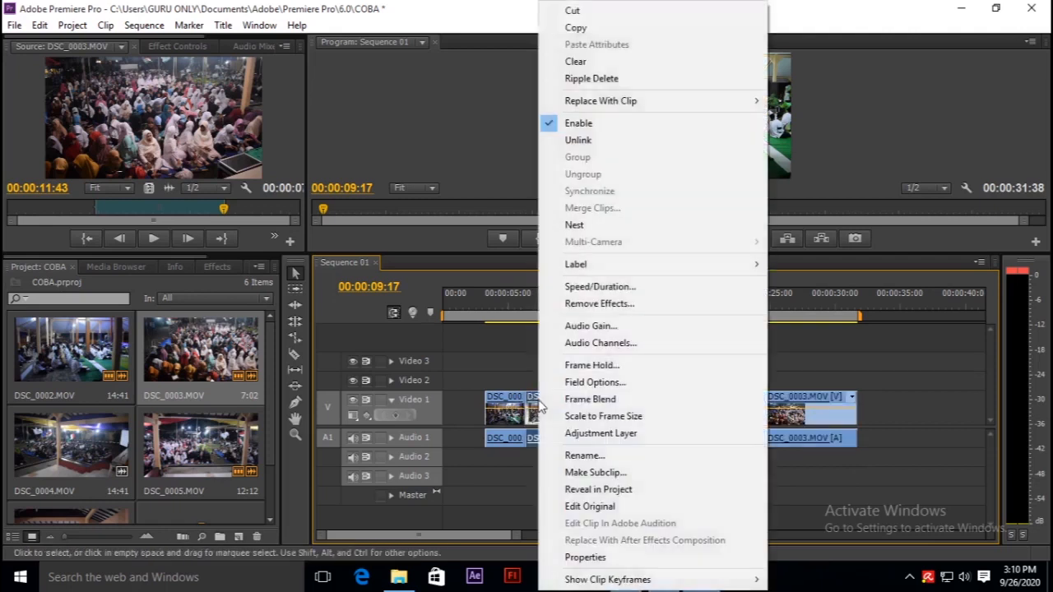
pyautogui.click(589, 79)
pyautogui.moveTo(560, 303); pyautogui.dragTo(496, 319)
# Place DSC_0012.MOV on Video 2 and Audio 2, aligned with the start of DSC_0005.MOV, and expand the Audio 1 and Audio 2 tracks.
pyautogui.click(391, 437)
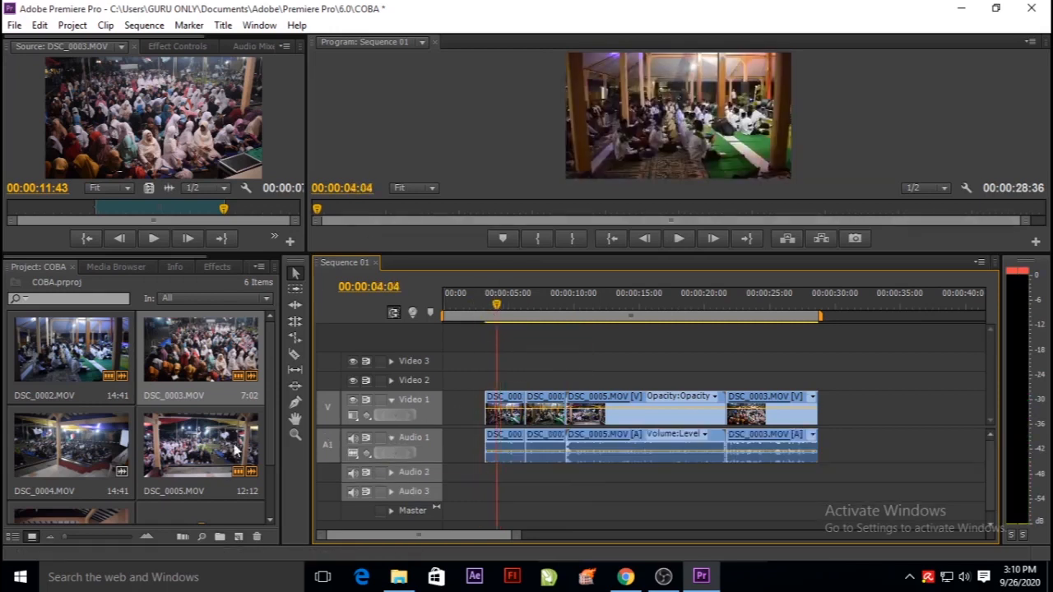
pyautogui.moveTo(269, 432); pyautogui.dragTo(271, 492)
pyautogui.moveTo(69, 481); pyautogui.dragTo(565, 385)
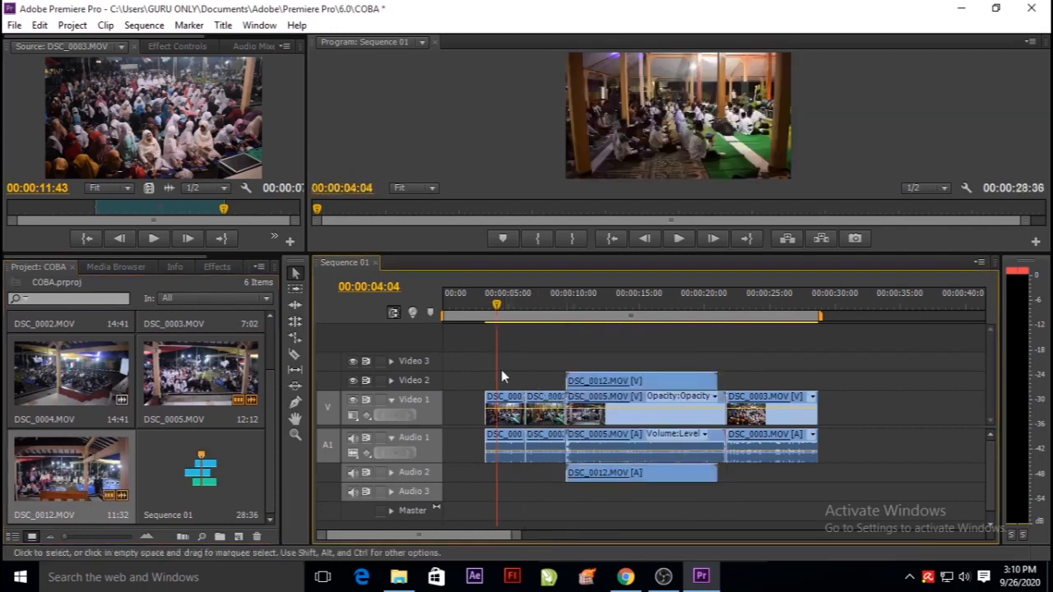
pyautogui.click(396, 475)
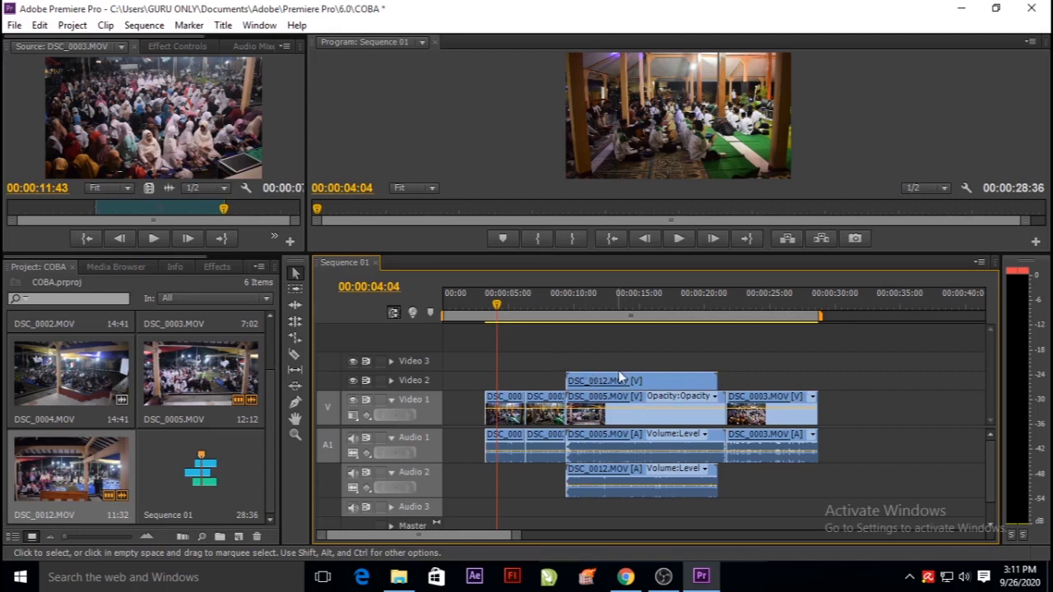
# Inspect the stacked DSC_0012.MOV clip around 00:00:12:20 in an enlarged program preview.
pyautogui.moveTo(504, 323); pyautogui.dragTo(607, 323)
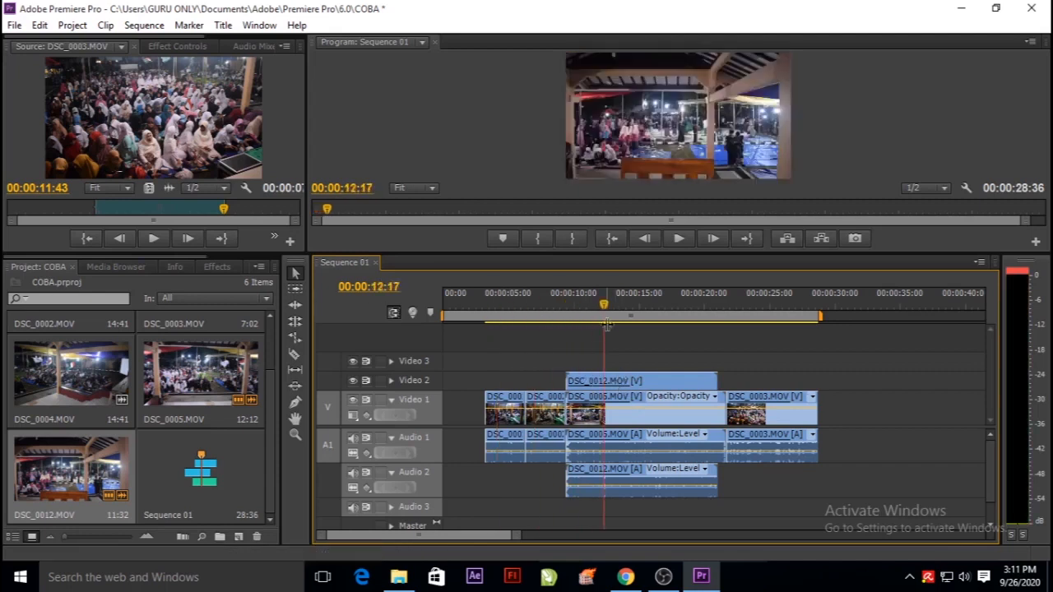
pyautogui.click(636, 382)
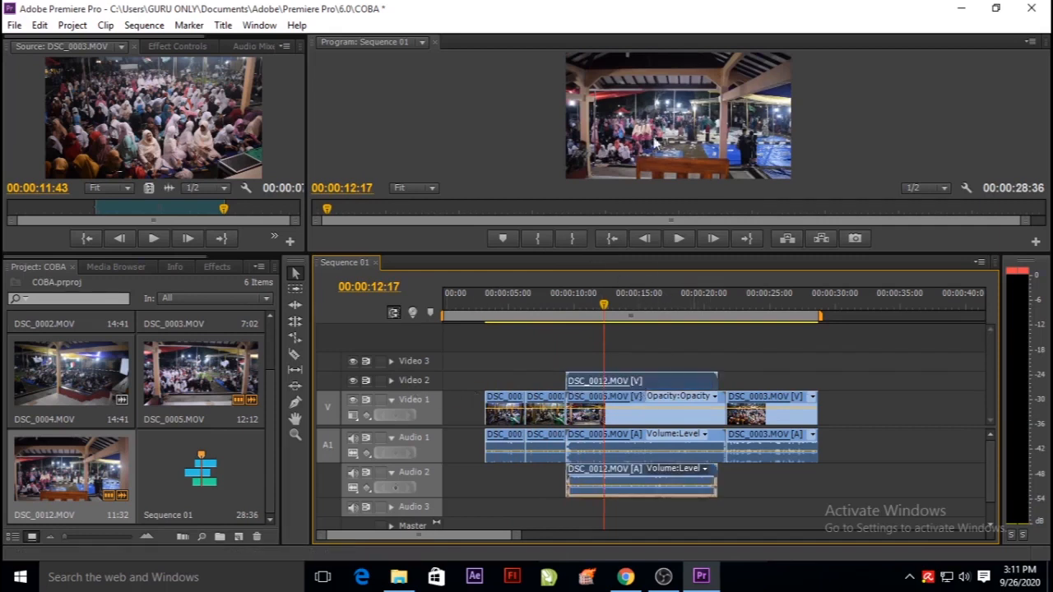
pyautogui.moveTo(631, 254); pyautogui.dragTo(631, 304)
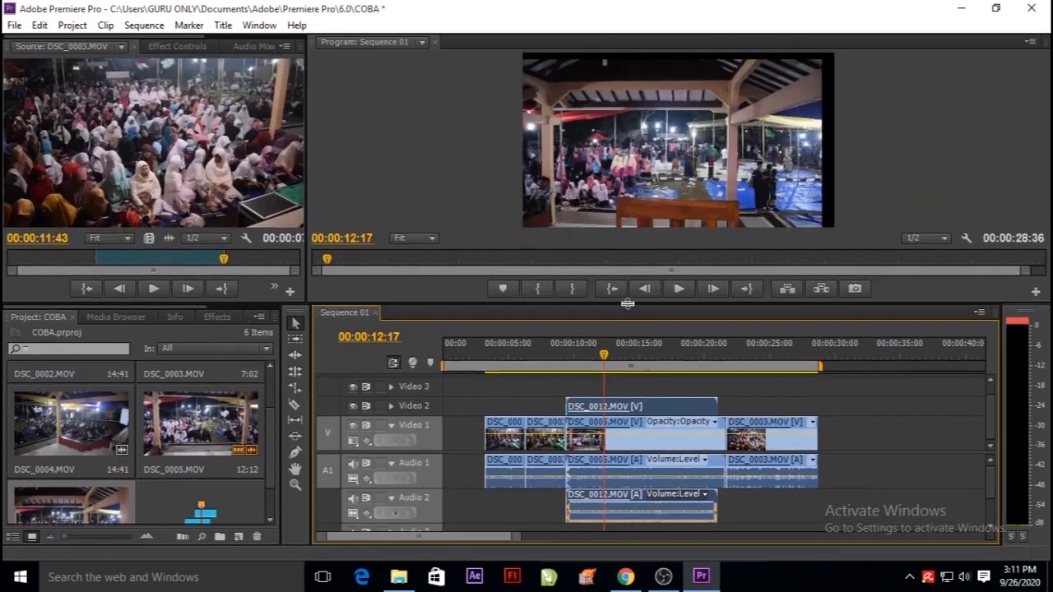
pyautogui.click(600, 353)
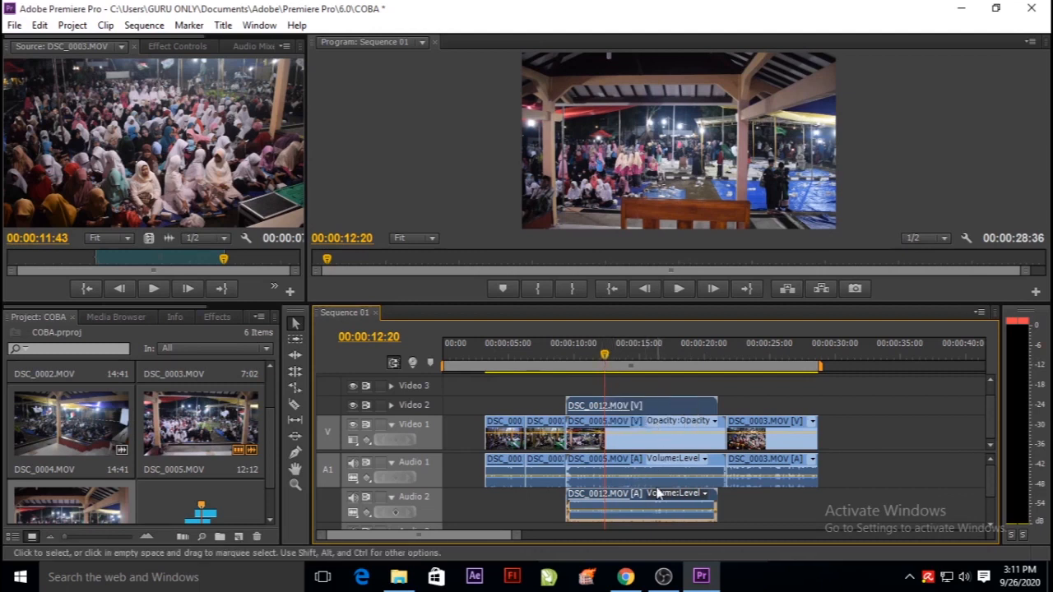
pyautogui.moveTo(599, 303); pyautogui.dragTo(599, 216)
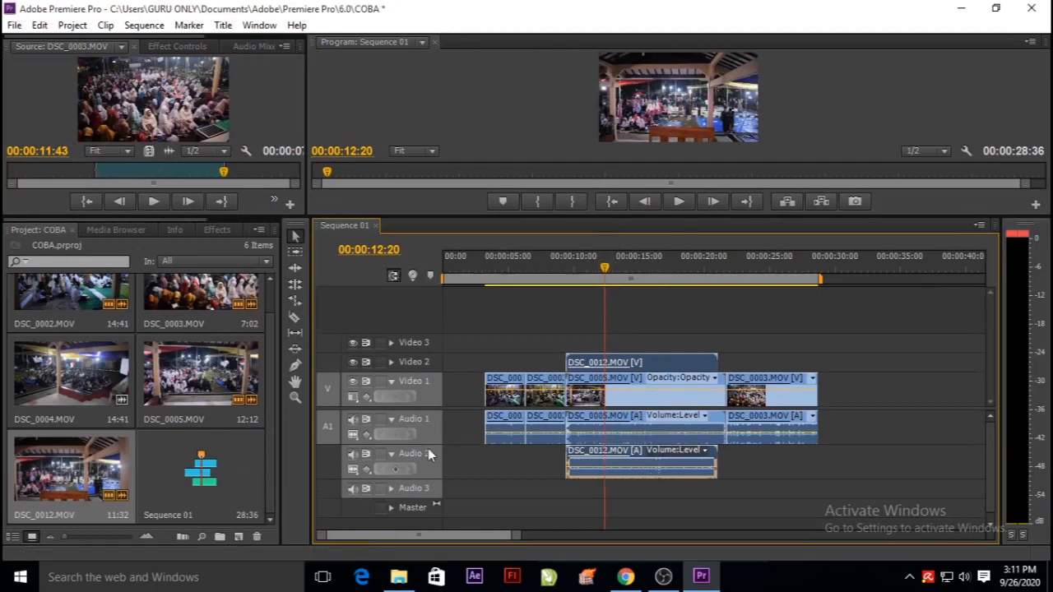
# Lower the Audio 2 track volume to -1.5 dB in the Audio Mixer.
pyautogui.moveTo(260, 215); pyautogui.dragTo(270, 370)
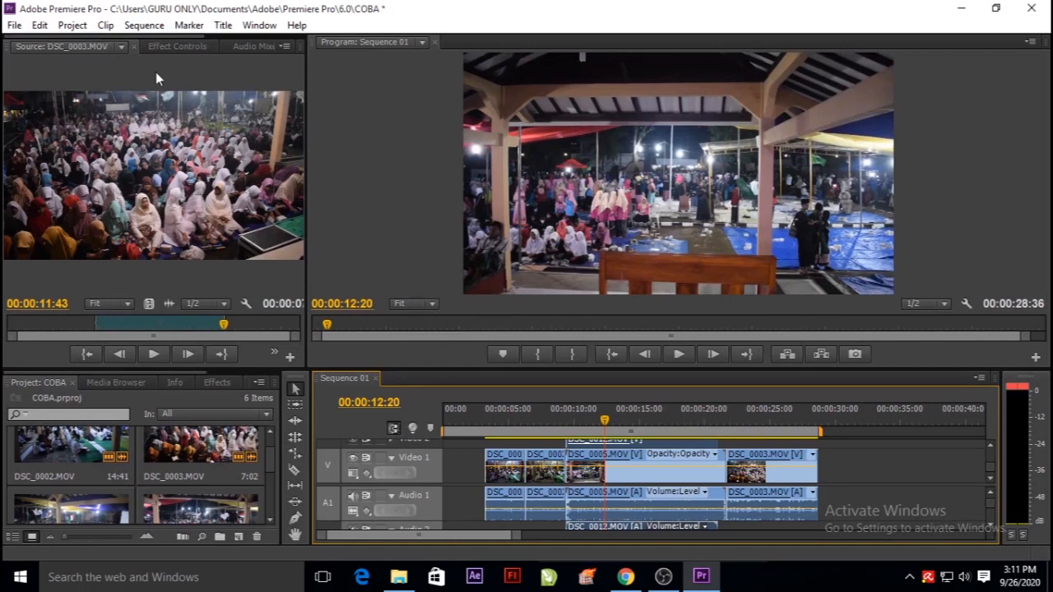
pyautogui.click(251, 47)
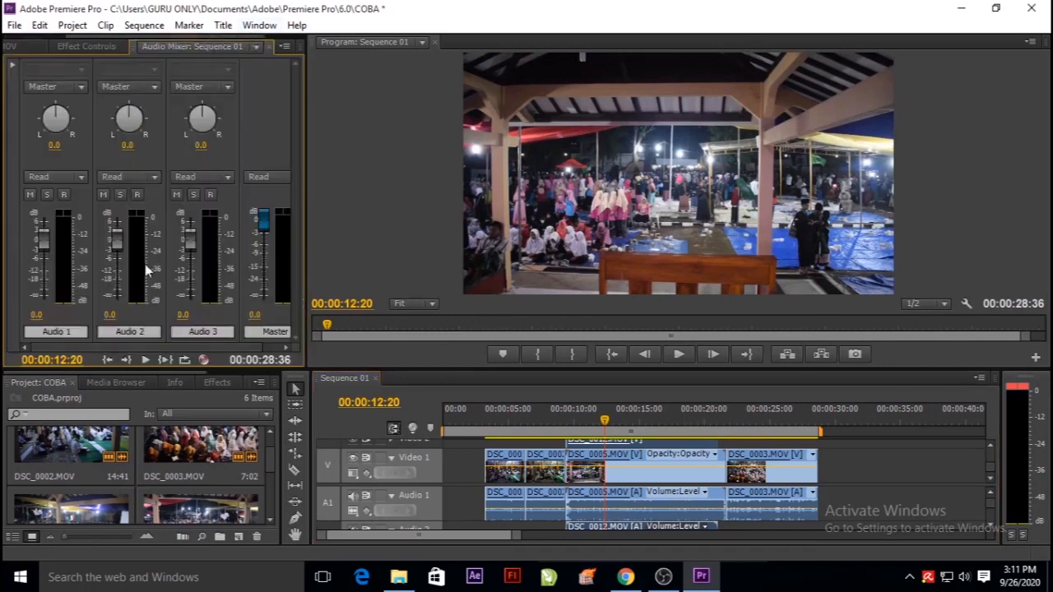
pyautogui.moveTo(118, 242); pyautogui.dragTo(118, 266)
pyautogui.moveTo(121, 328); pyautogui.dragTo(122, 333)
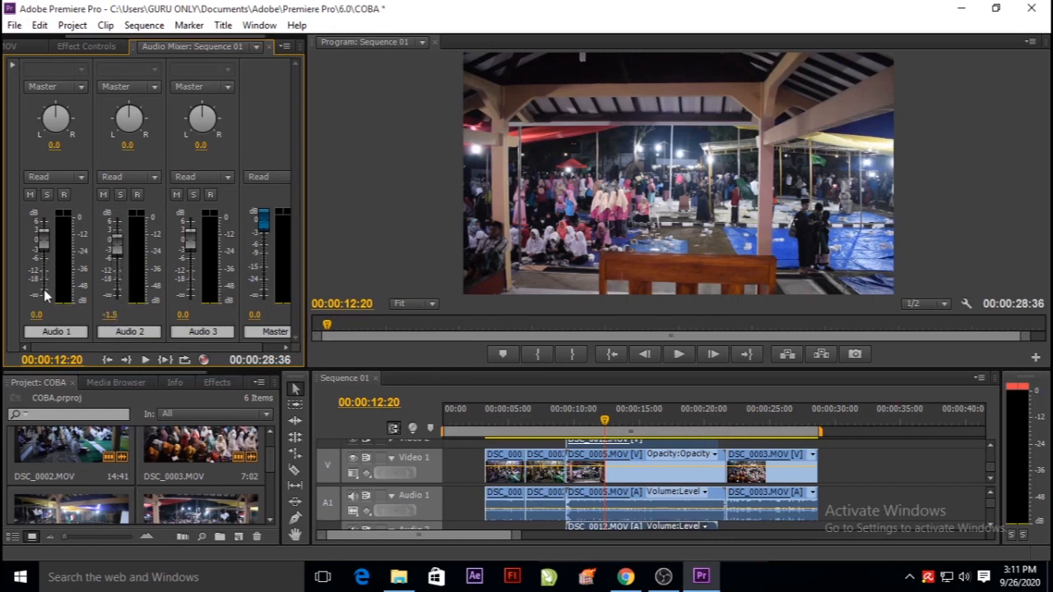
# Raise the volume line of the DSC_0012.MOV audio slightly in the expanded Audio 2 track.
pyautogui.moveTo(526, 369); pyautogui.dragTo(526, 257)
pyautogui.click(394, 473)
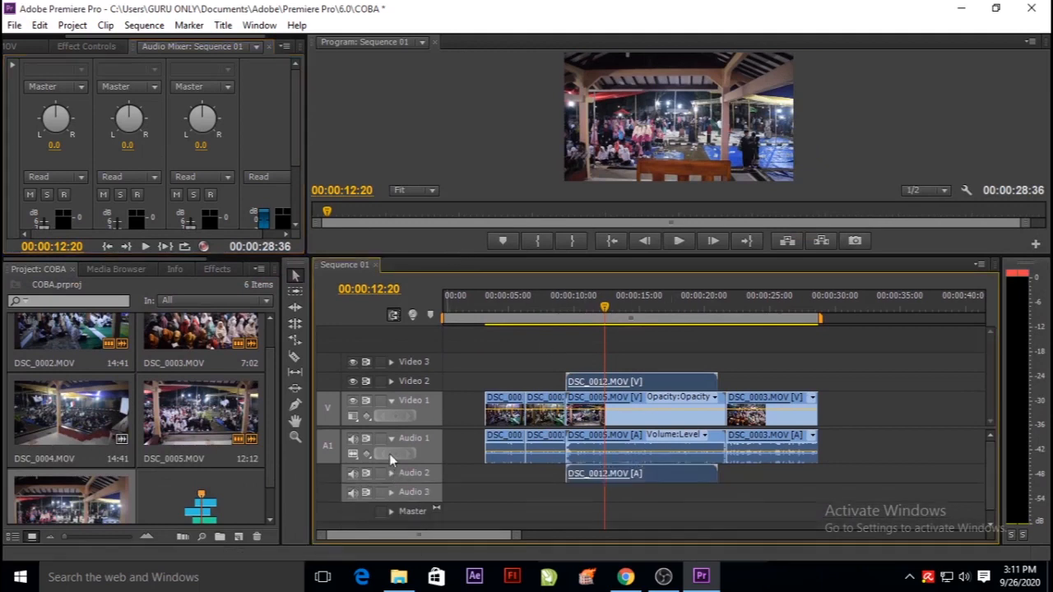
pyautogui.click(391, 473)
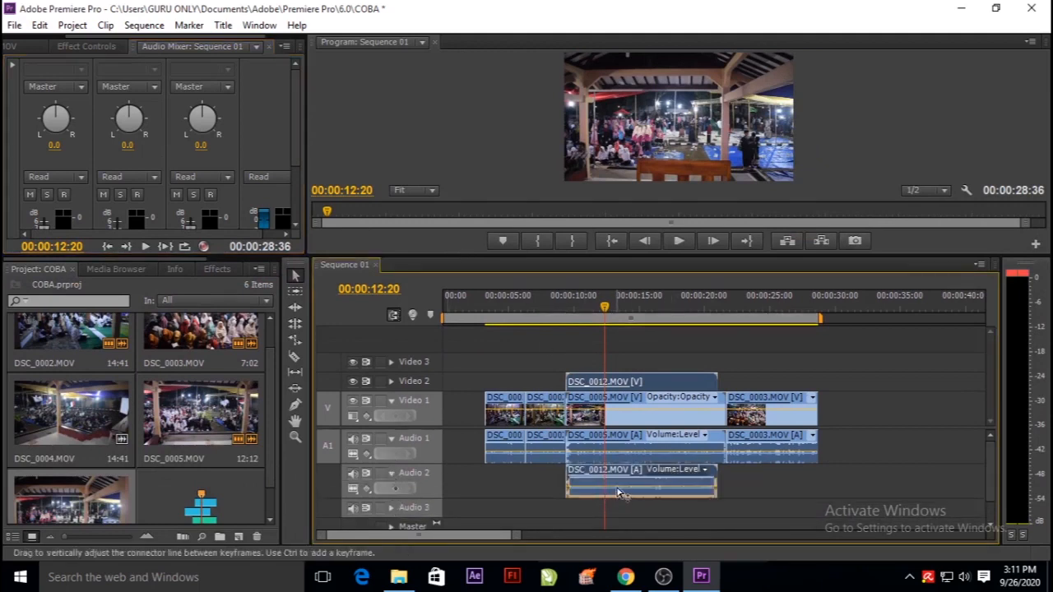
pyautogui.moveTo(619, 491); pyautogui.dragTo(618, 488)
# Expand the Video 2 track and lower the DSC_0012.MOV clip's opacity so it blends with DSC_0005.MOV underneath.
pyautogui.click(391, 381)
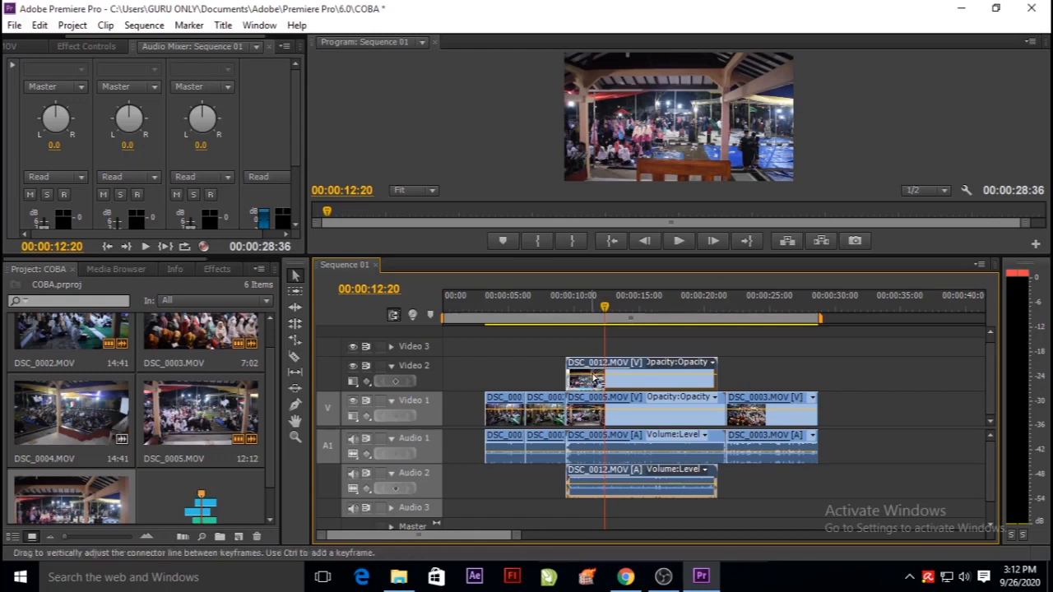
pyautogui.moveTo(594, 381); pyautogui.dragTo(595, 384)
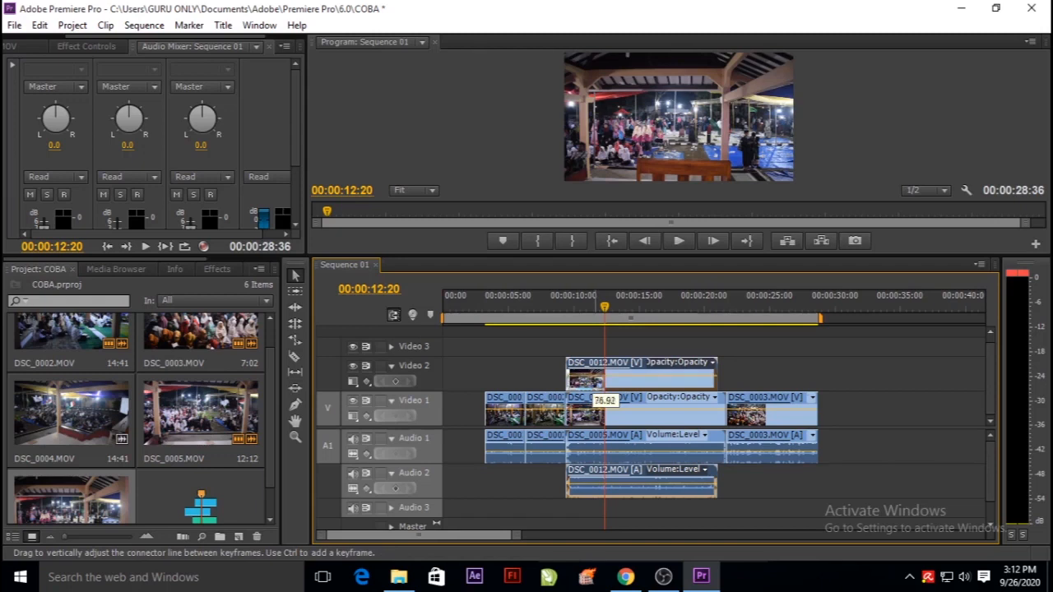
pyautogui.moveTo(594, 388); pyautogui.dragTo(595, 383)
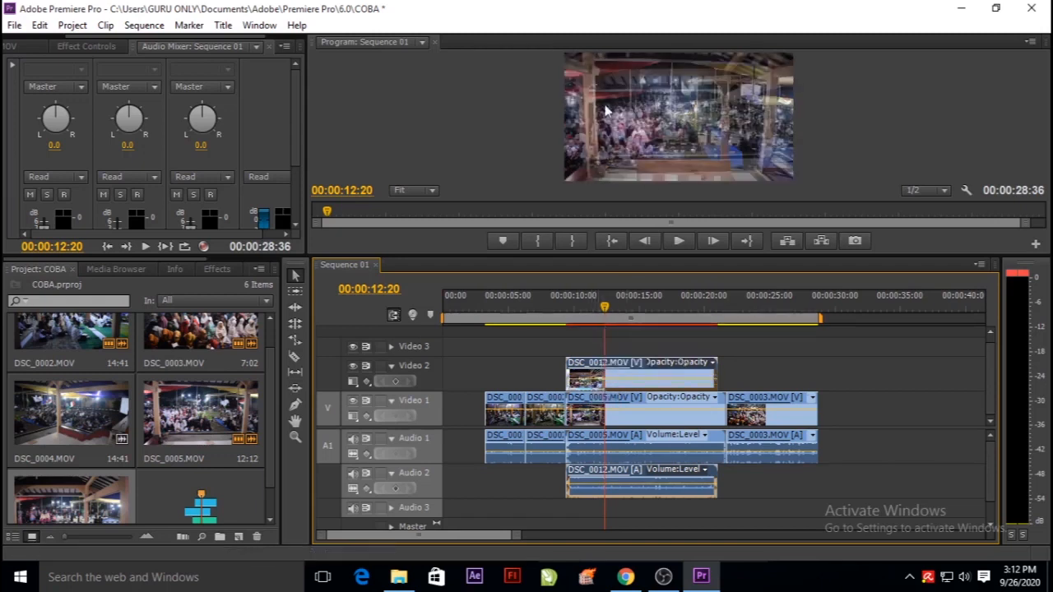
# Play back the blended DSC_0012.MOV and DSC_0005.MOV section in an enlarged preview and return the playhead to 00:00:13:44.
pyautogui.moveTo(608, 254); pyautogui.dragTo(604, 354)
pyautogui.moveTo(603, 407); pyautogui.dragTo(630, 407)
pyautogui.click(675, 339)
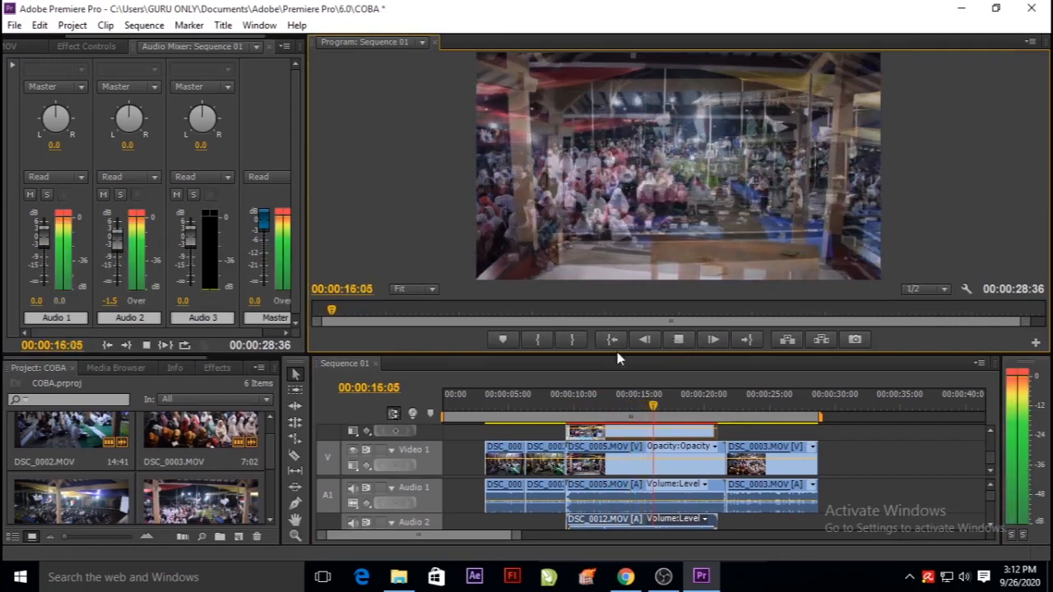
pyautogui.moveTo(663, 401); pyautogui.dragTo(624, 400)
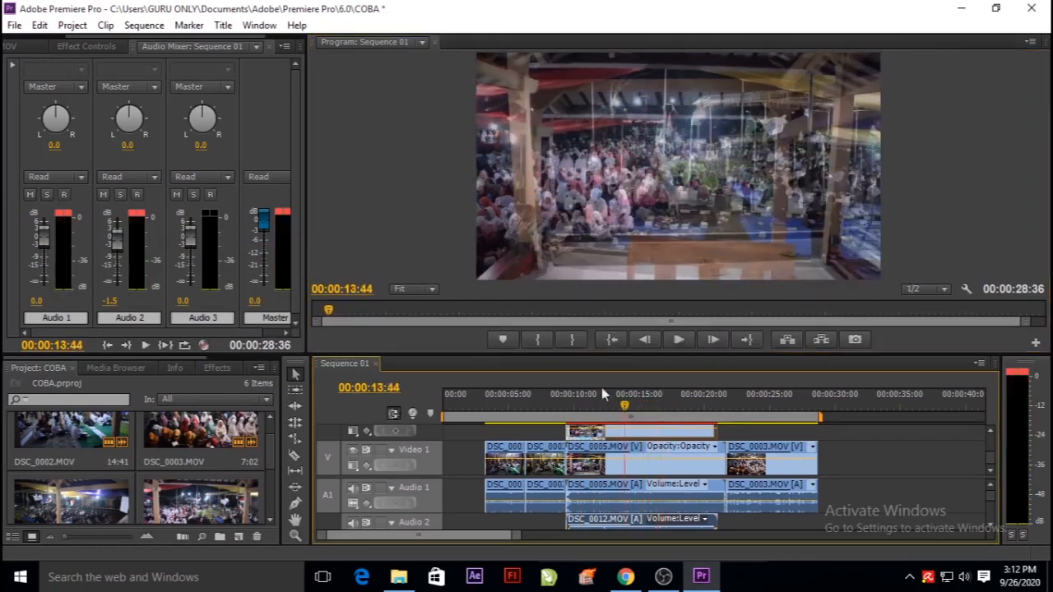
# Raise the opacity line of the DSC_0012.MOV clip on Video 2 until the clip is fully opaque.
pyautogui.moveTo(573, 355); pyautogui.dragTo(573, 201)
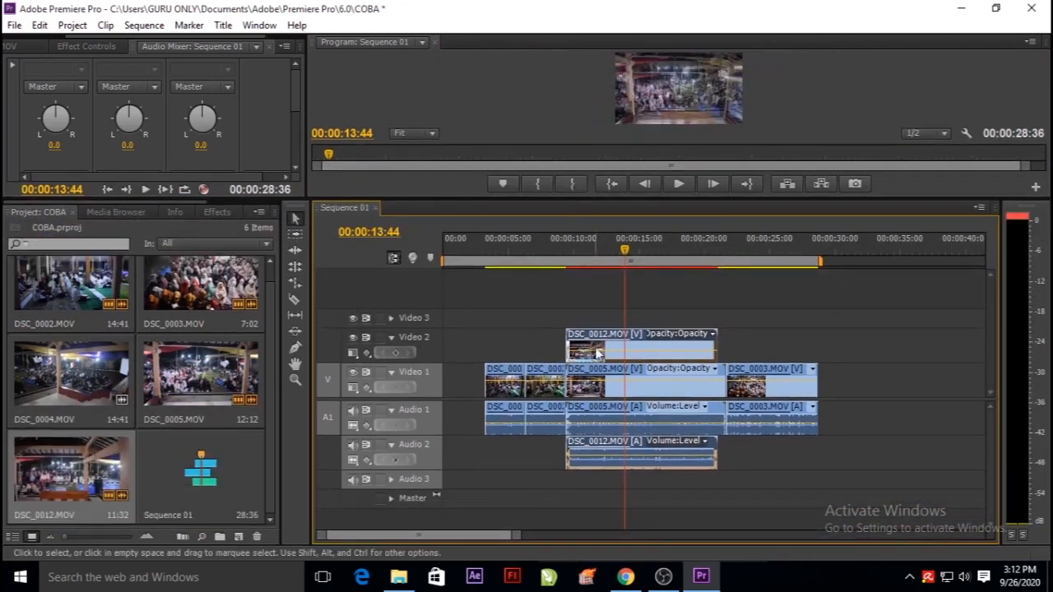
pyautogui.moveTo(595, 348); pyautogui.dragTo(596, 344)
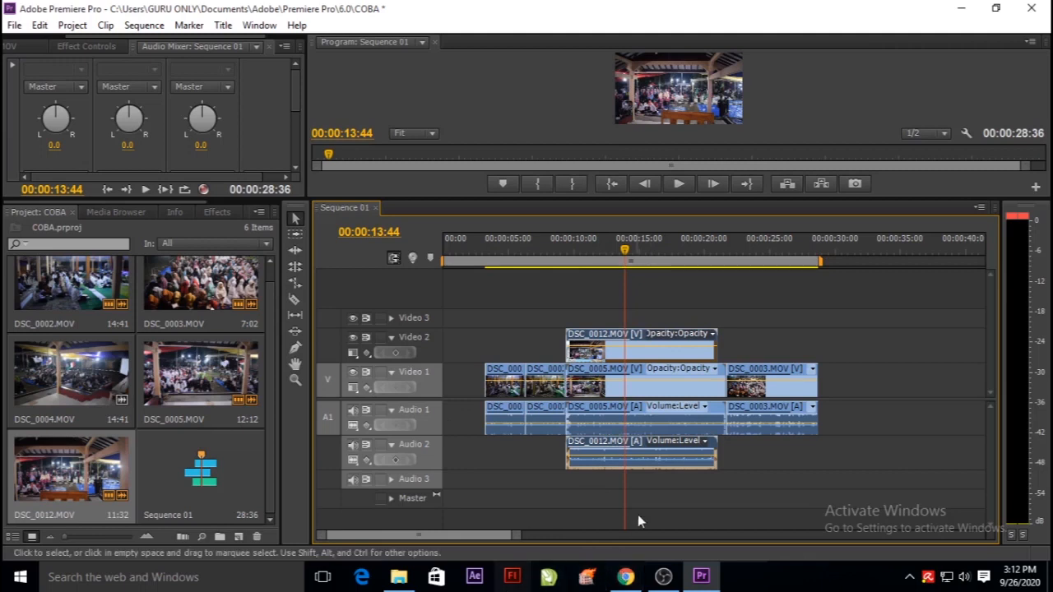
# Switch to File Explorer and browse the user folders, Local Disk (C:) and Local Disk (D:) for more video footage.
pyautogui.click(398, 577)
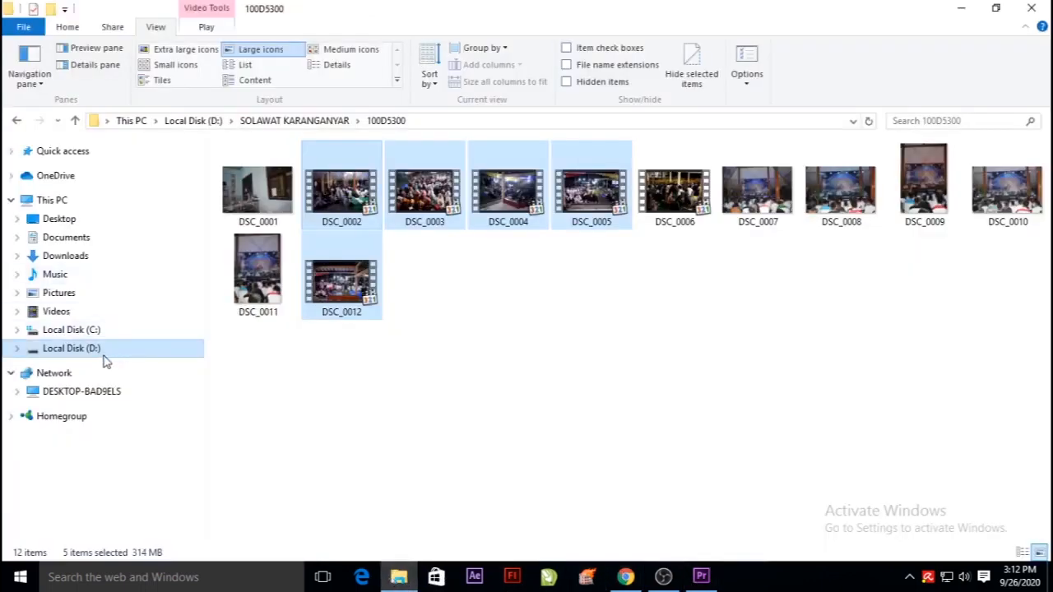
pyautogui.click(95, 350)
pyautogui.scroll(-10, 833, 304)
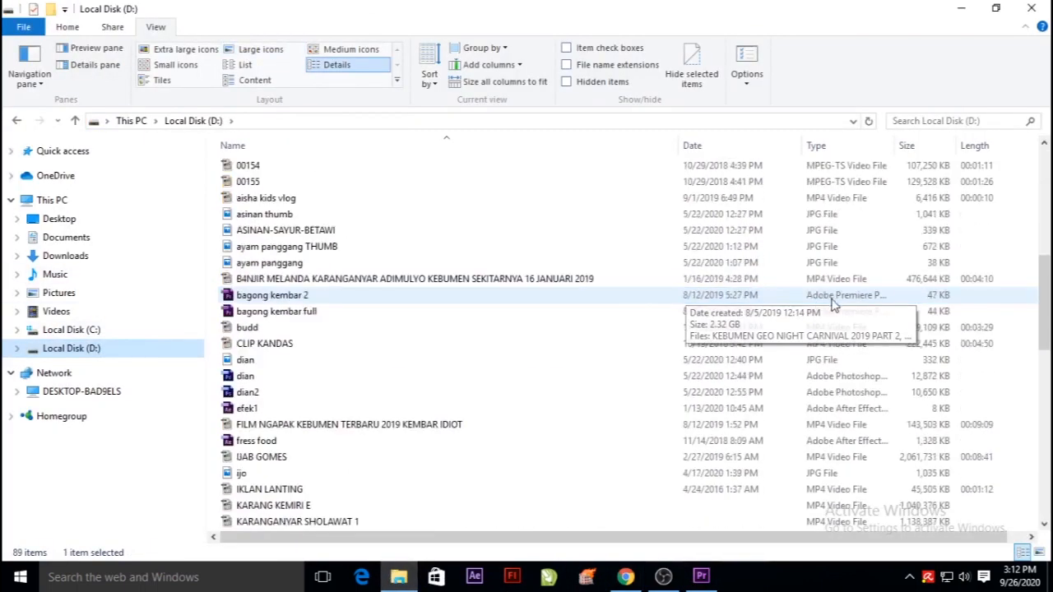
pyautogui.scroll(-5, 833, 305)
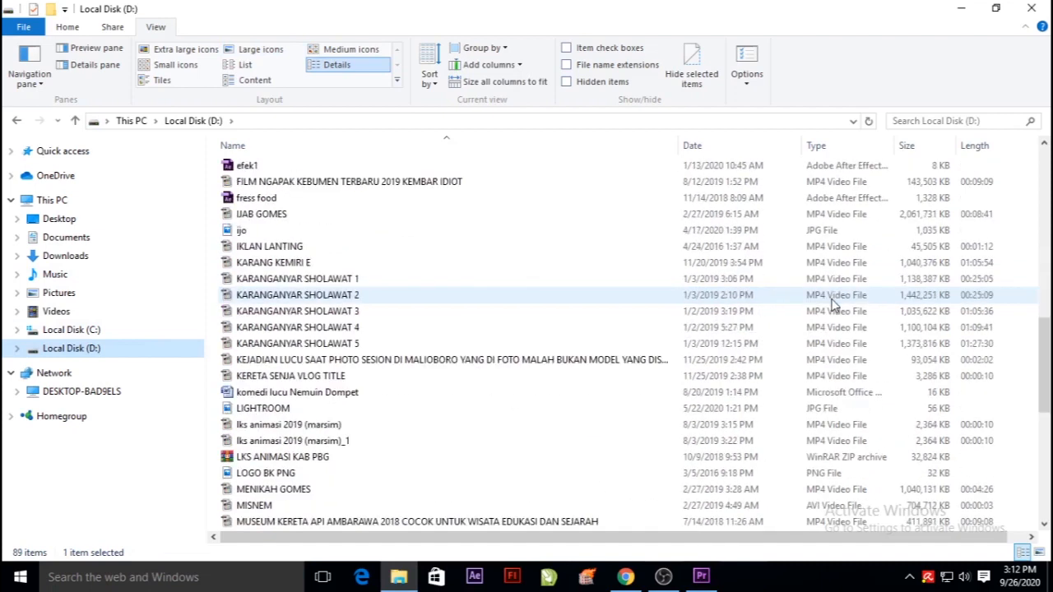
pyautogui.scroll(-8, 833, 304)
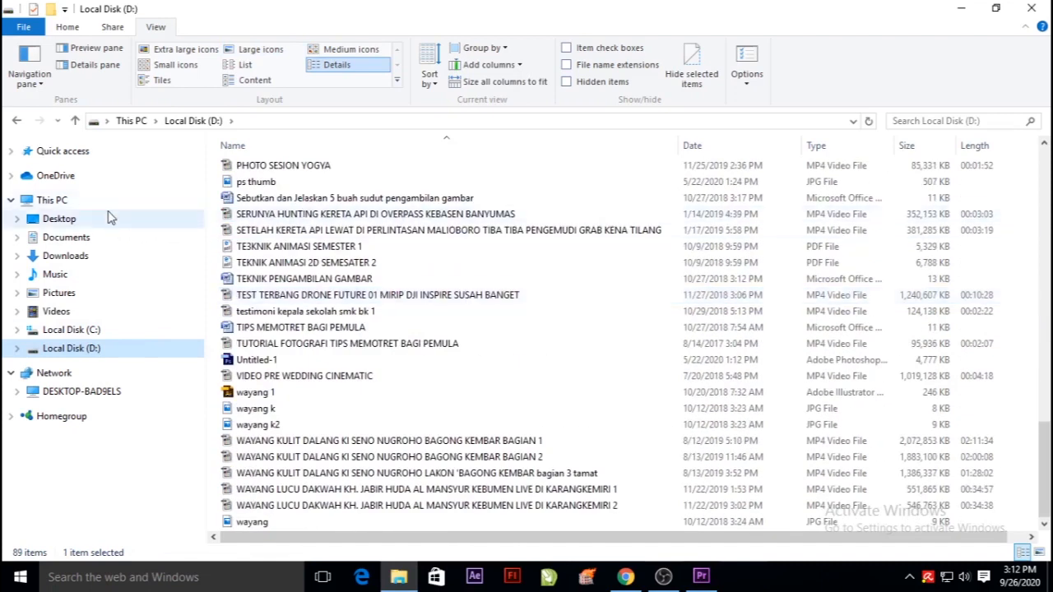
pyautogui.click(70, 259)
pyautogui.click(69, 308)
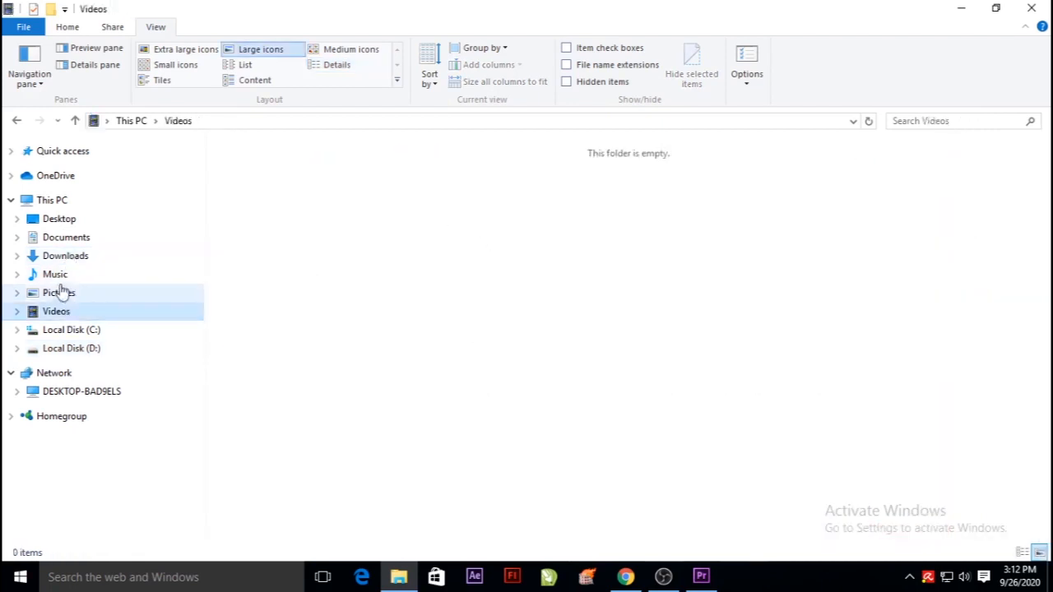
pyautogui.click(59, 278)
pyautogui.click(89, 330)
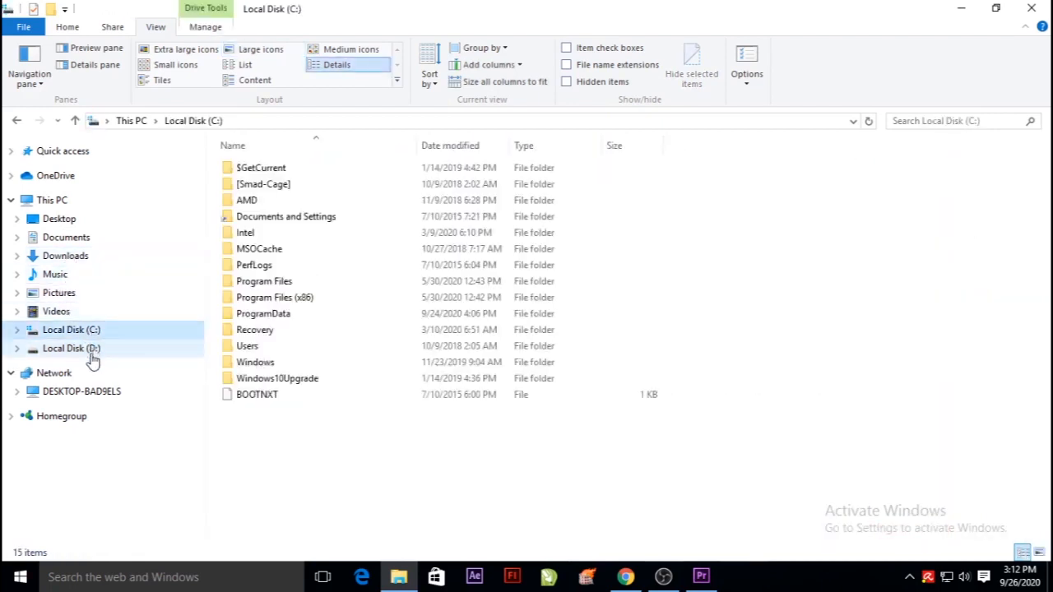
pyautogui.click(88, 349)
pyautogui.scroll(-15, 934, 208)
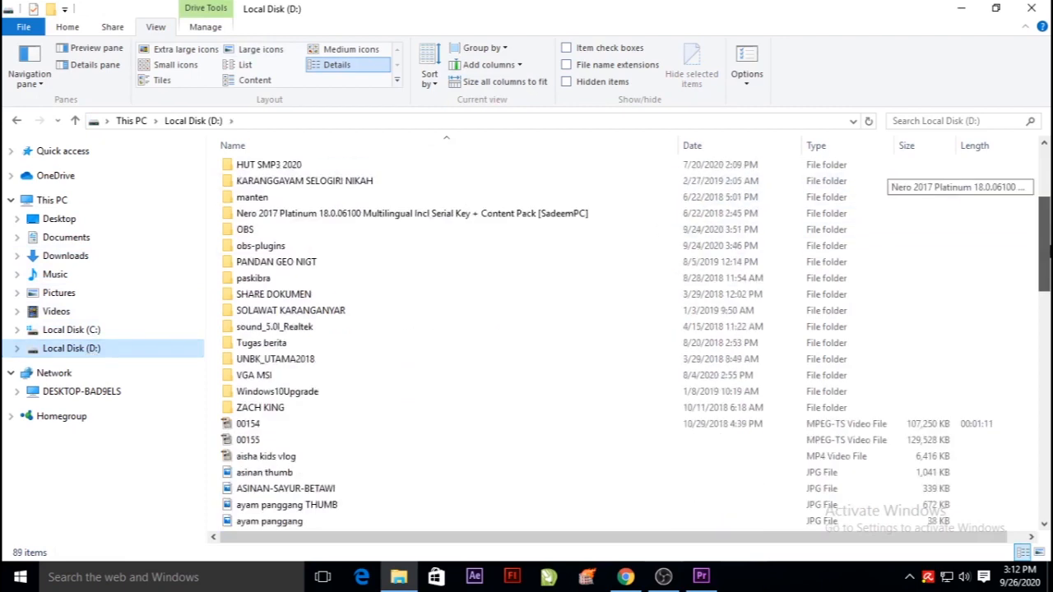
pyautogui.scroll(15, 934, 177)
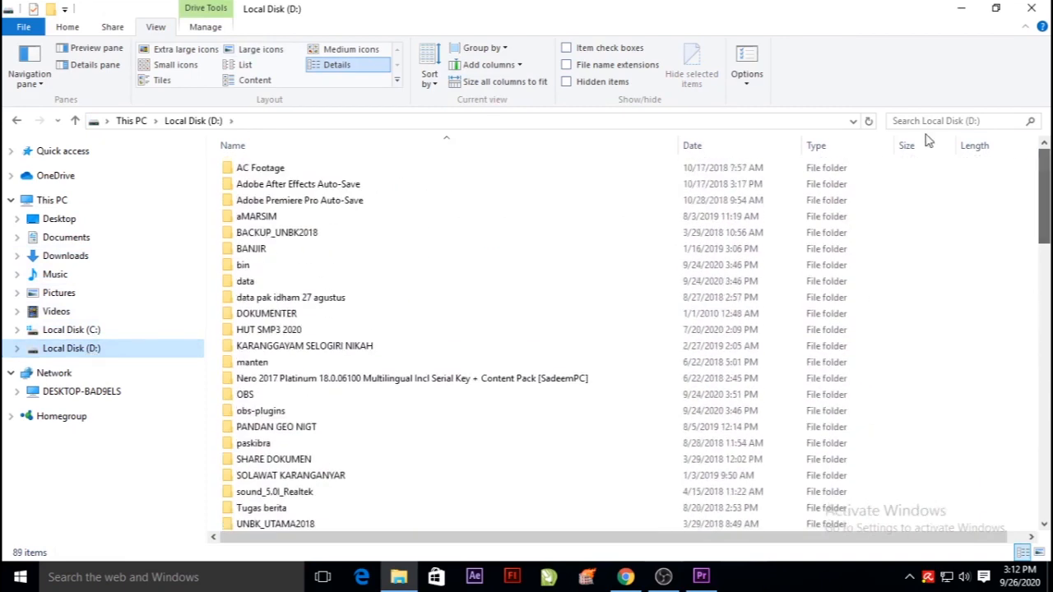
# Try adding MENIKAH GOMES from Local Disk (D:) to Video 2 after DSC_0012.MOV in Premiere Pro, and undo its placement in the sequence.
pyautogui.moveTo(1047, 160); pyautogui.dragTo(1049, 376)
pyautogui.click(261, 303)
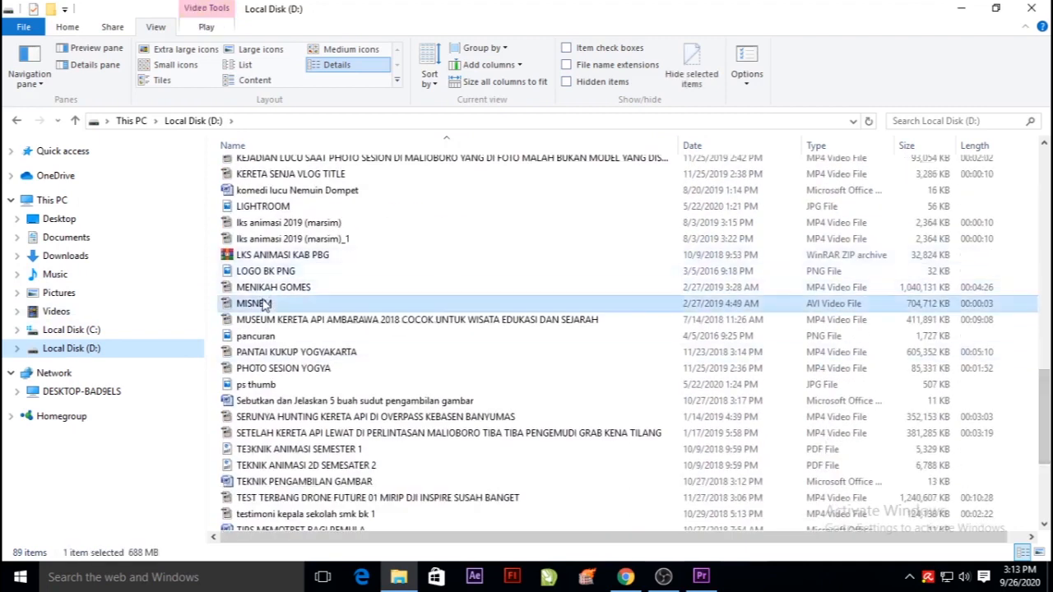
pyautogui.click(298, 287)
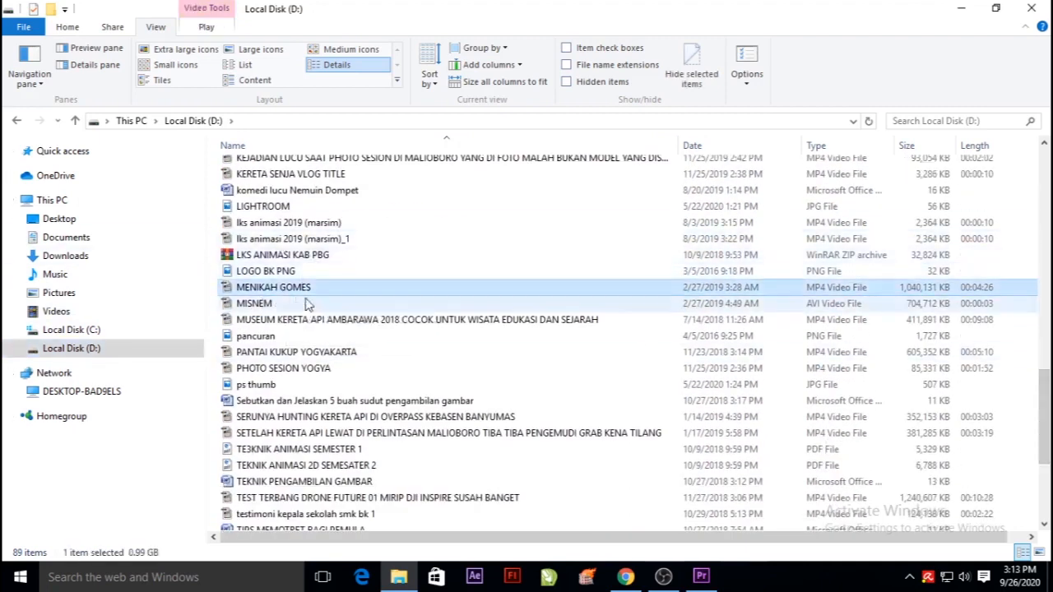
pyautogui.moveTo(275, 287); pyautogui.dragTo(740, 458)
pyautogui.click(39, 24)
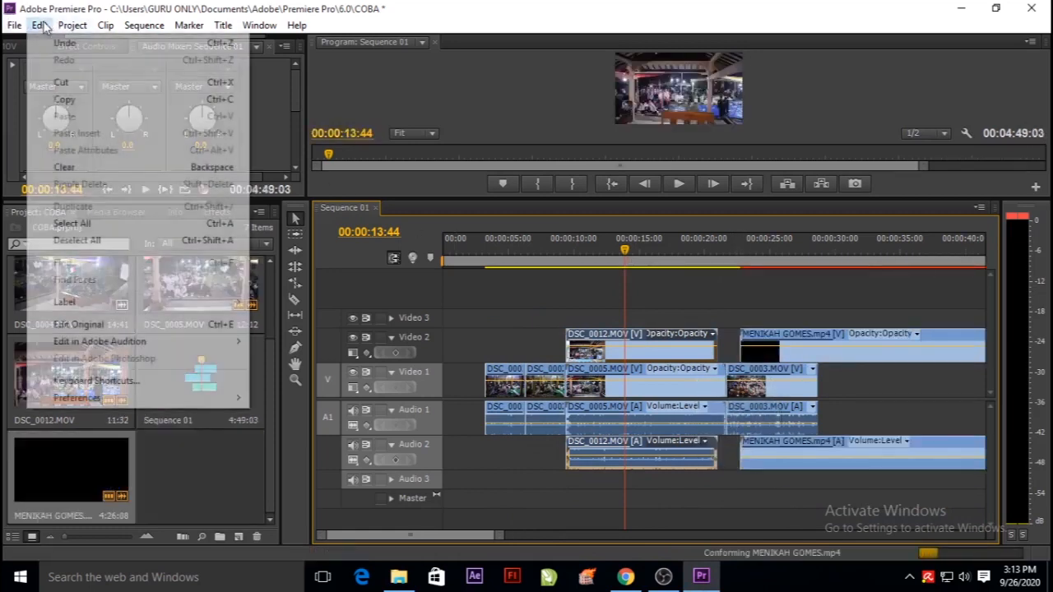
pyautogui.click(58, 40)
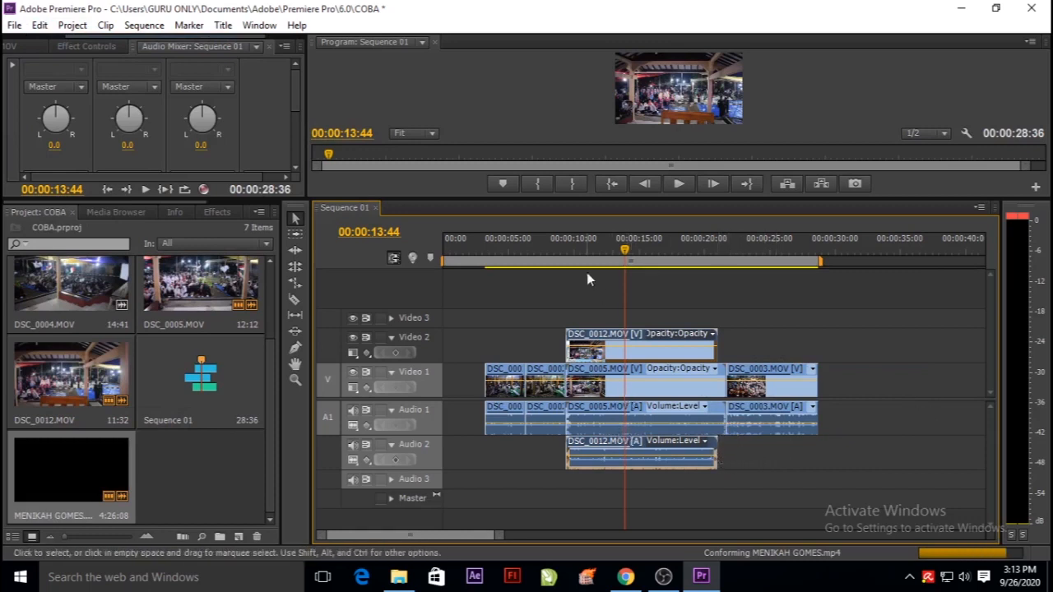
# Move the playhead to 00:00:04:30 and nudge up the volume line of the first clip on Audio 1.
pyautogui.moveTo(624, 249); pyautogui.dragTo(500, 346)
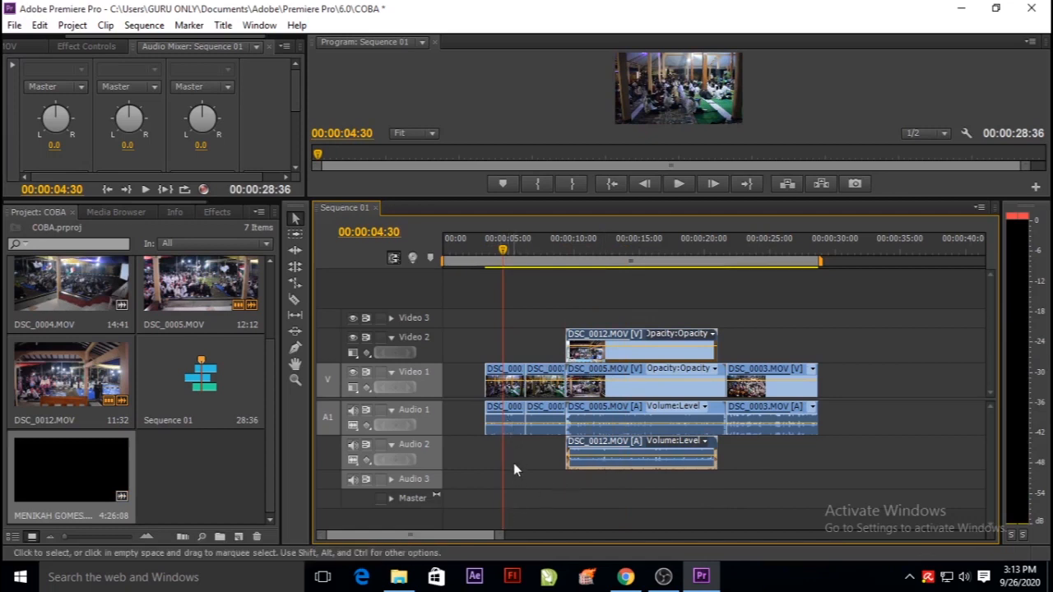
pyautogui.click(509, 427)
pyautogui.moveTo(508, 427); pyautogui.dragTo(508, 422)
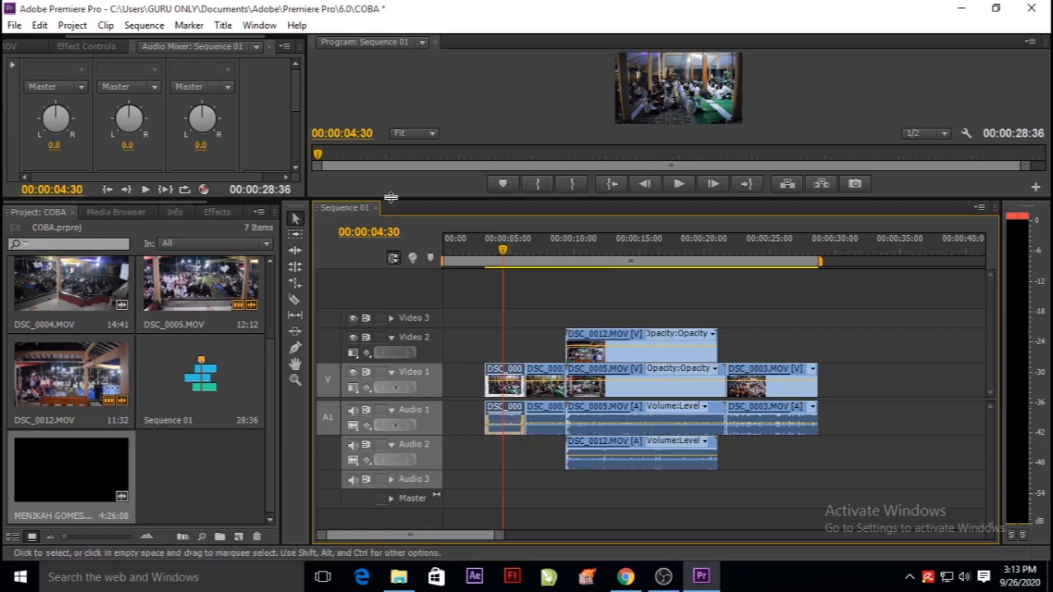
# Resize the panels to give the Program monitor a larger preview while keeping the timeline tracks in view.
pyautogui.moveTo(167, 200); pyautogui.dragTo(167, 412)
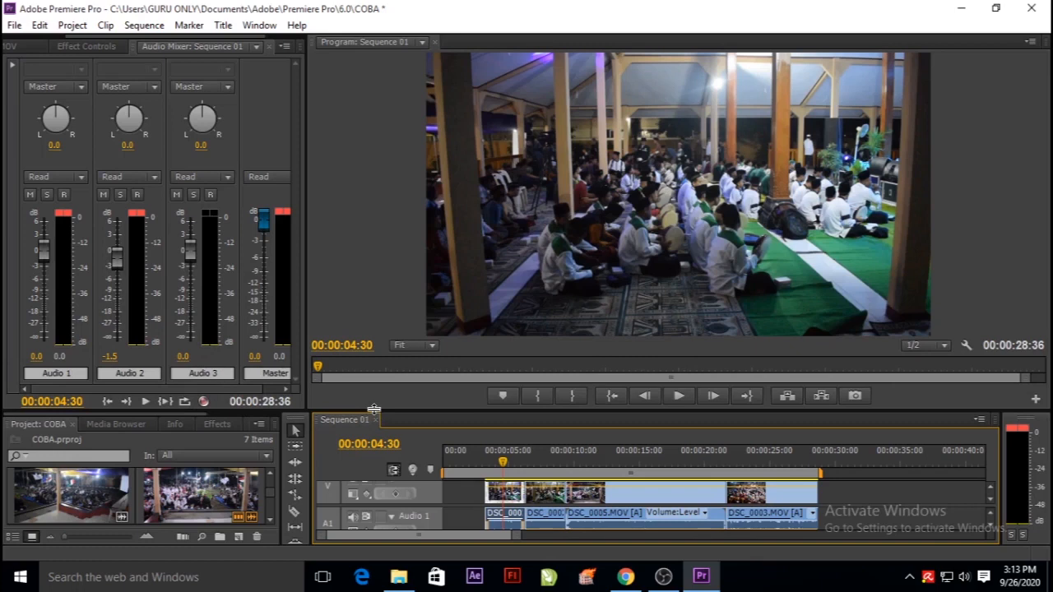
pyautogui.moveTo(374, 409); pyautogui.dragTo(373, 156)
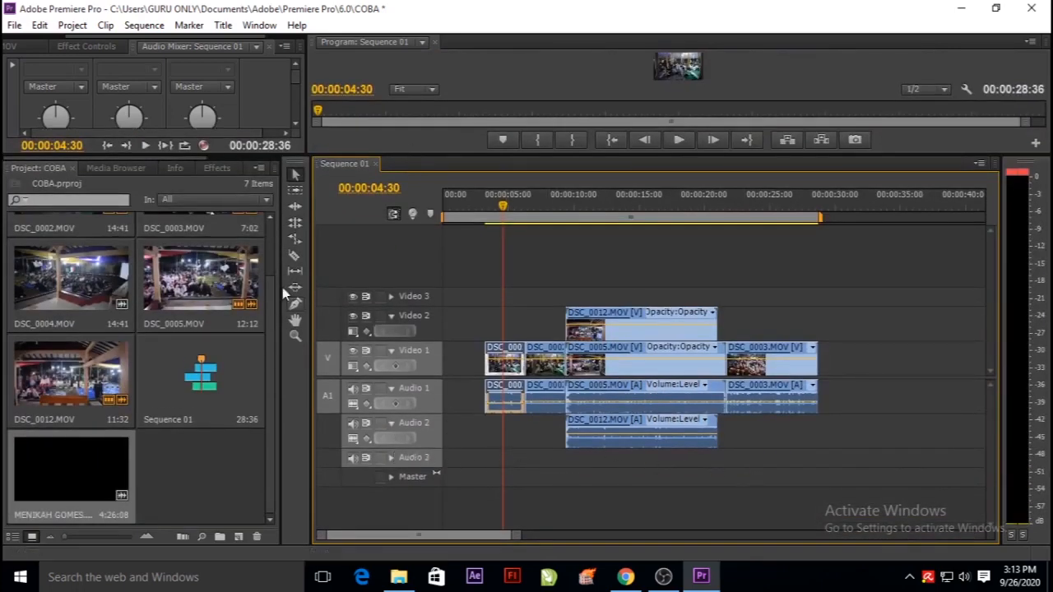
pyautogui.moveTo(225, 153); pyautogui.dragTo(215, 312)
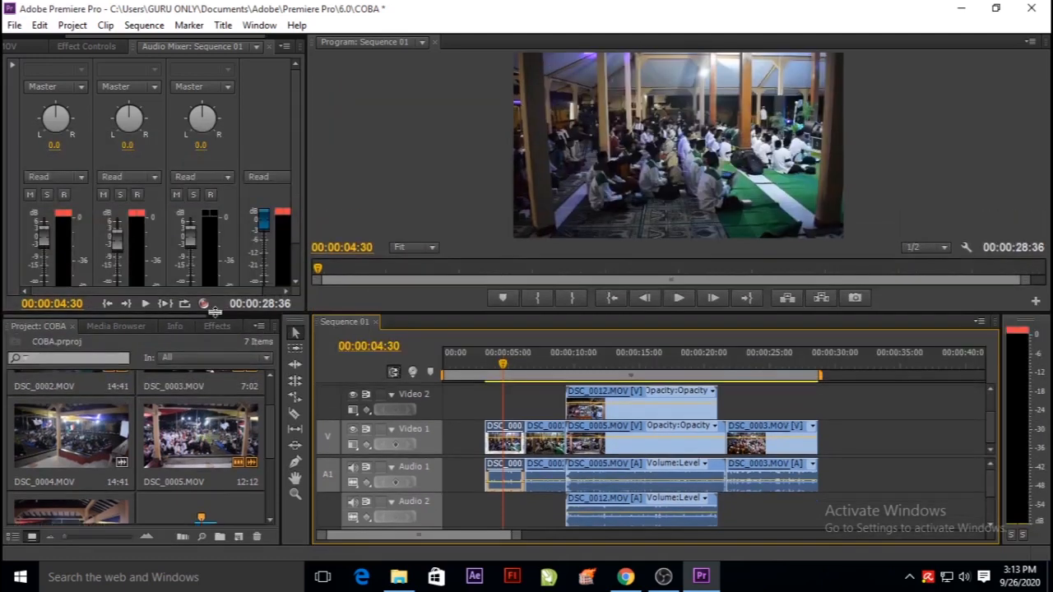
# Return the playhead to 00:00:00:00 and create a default still title at 1920 × 1080 and 50.00fps.
pyautogui.moveTo(502, 370); pyautogui.dragTo(426, 383)
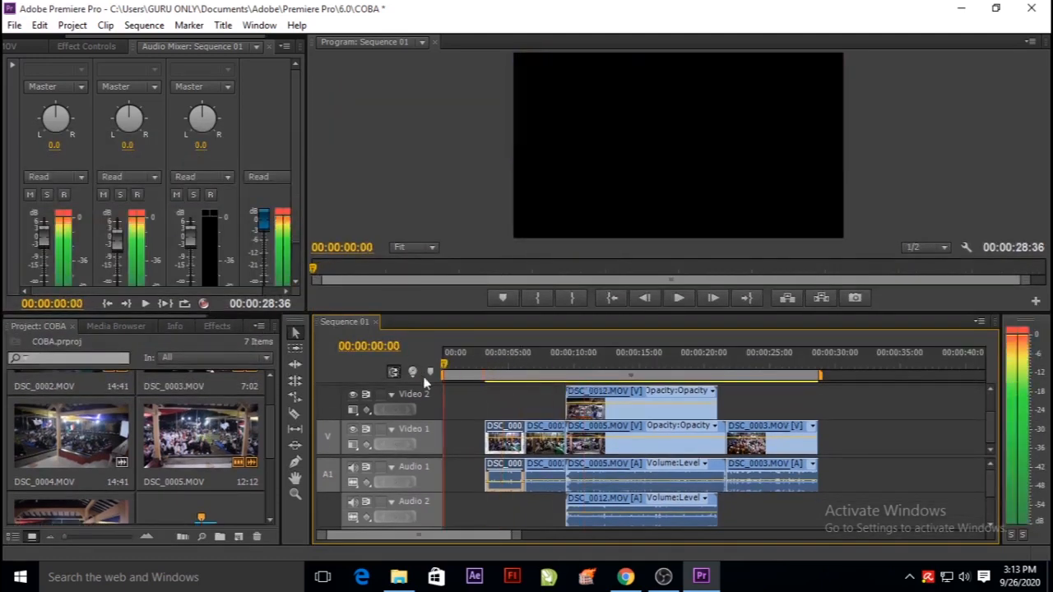
pyautogui.click(222, 25)
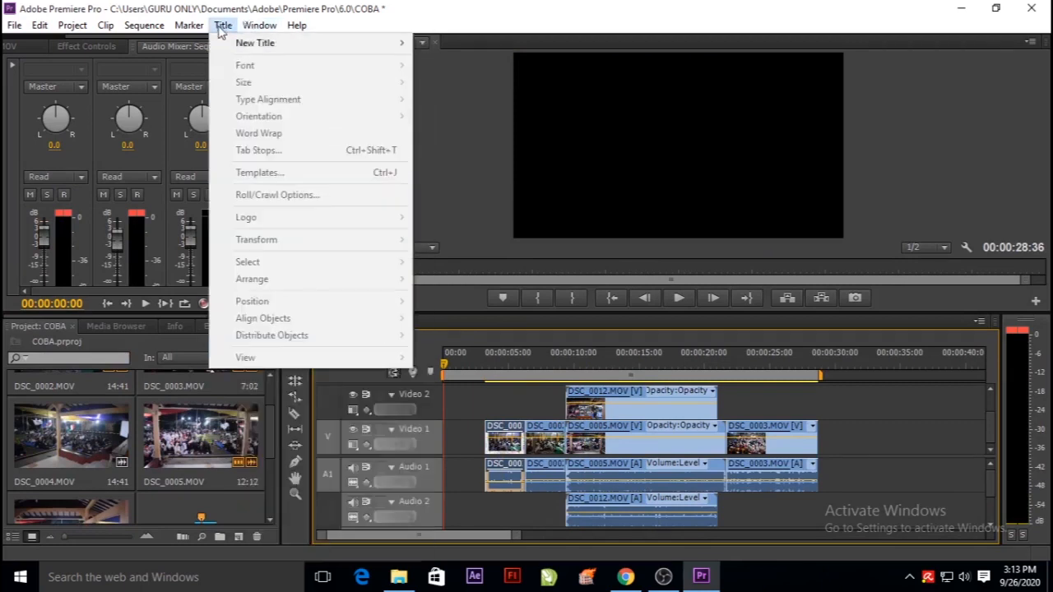
pyautogui.moveTo(273, 48)
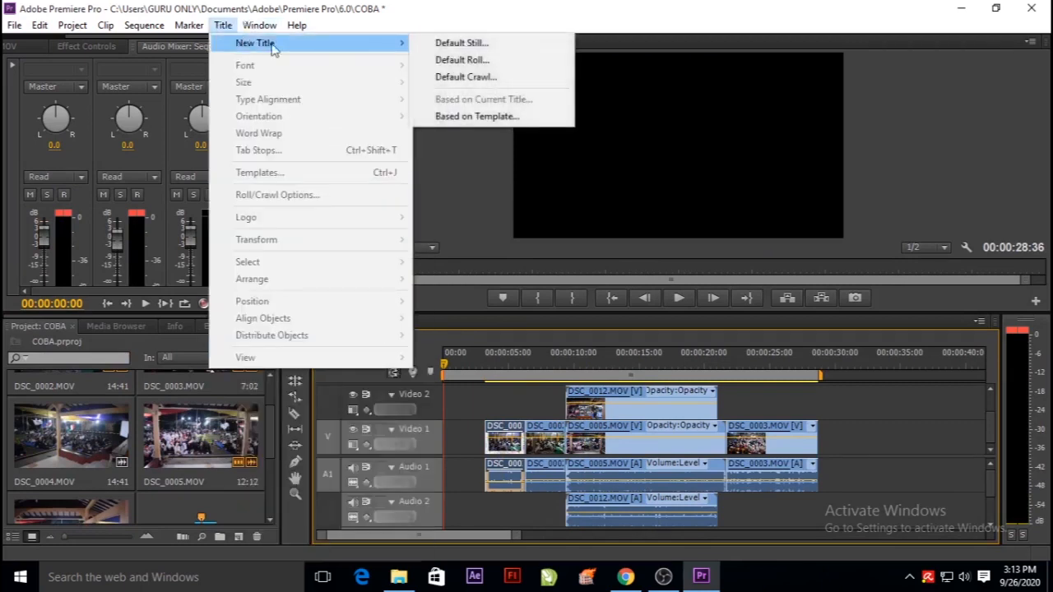
pyautogui.click(478, 48)
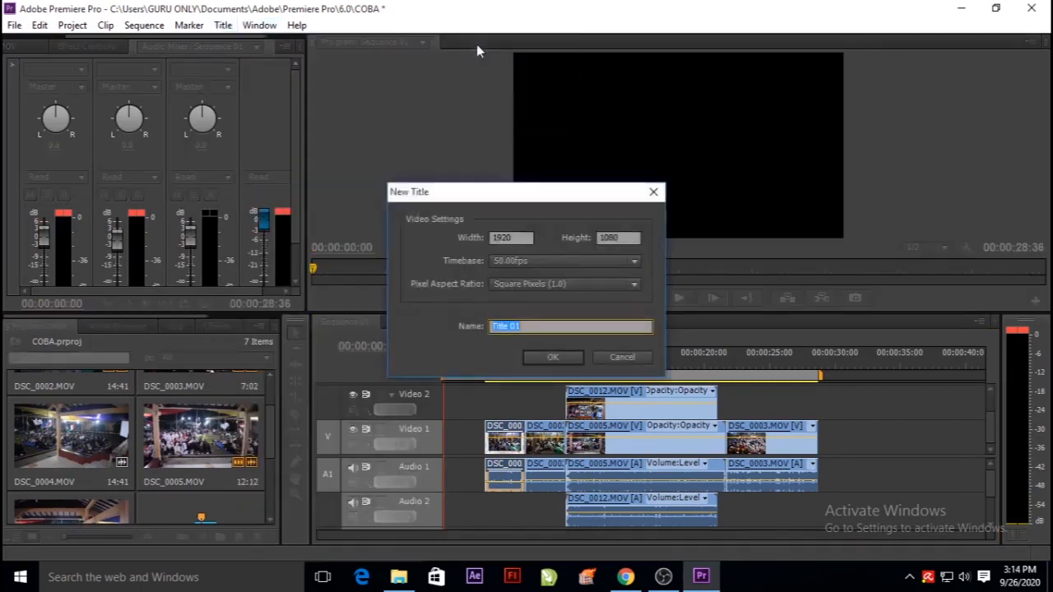
pyautogui.click(552, 358)
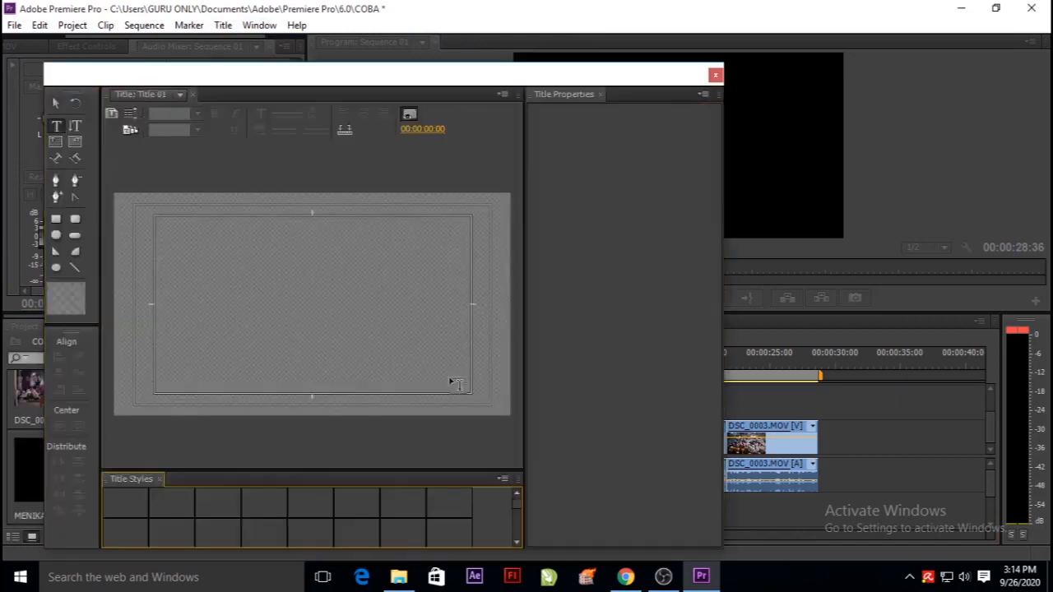
# Add the text "vlog saya" near the middle of the title canvas with the Type tool.
pyautogui.click(220, 513)
pyautogui.click(56, 127)
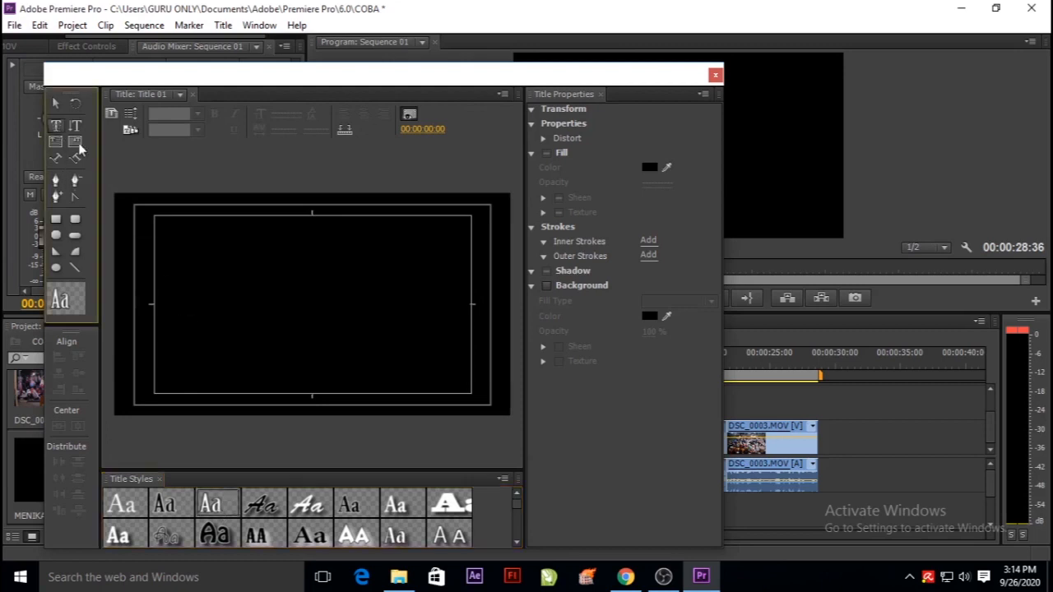
pyautogui.click(274, 311)
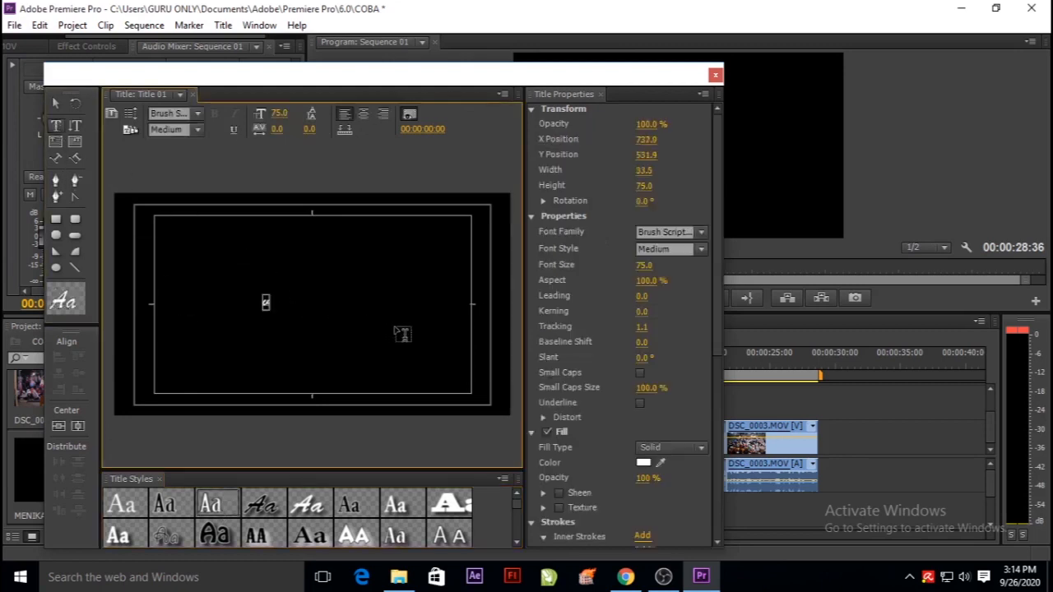
pyautogui.press('BackSpace')
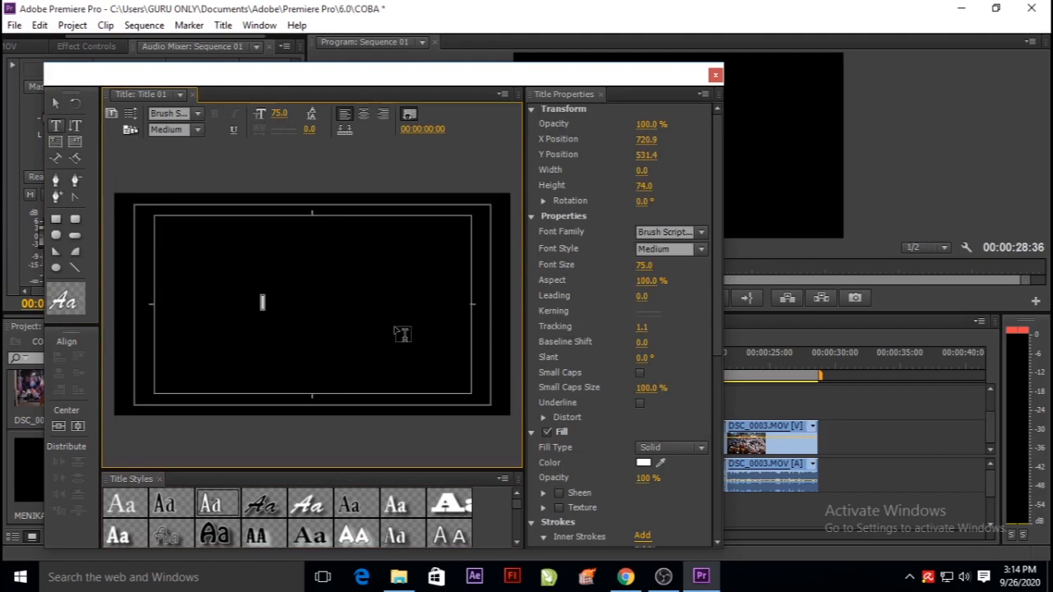
pyautogui.write('a')
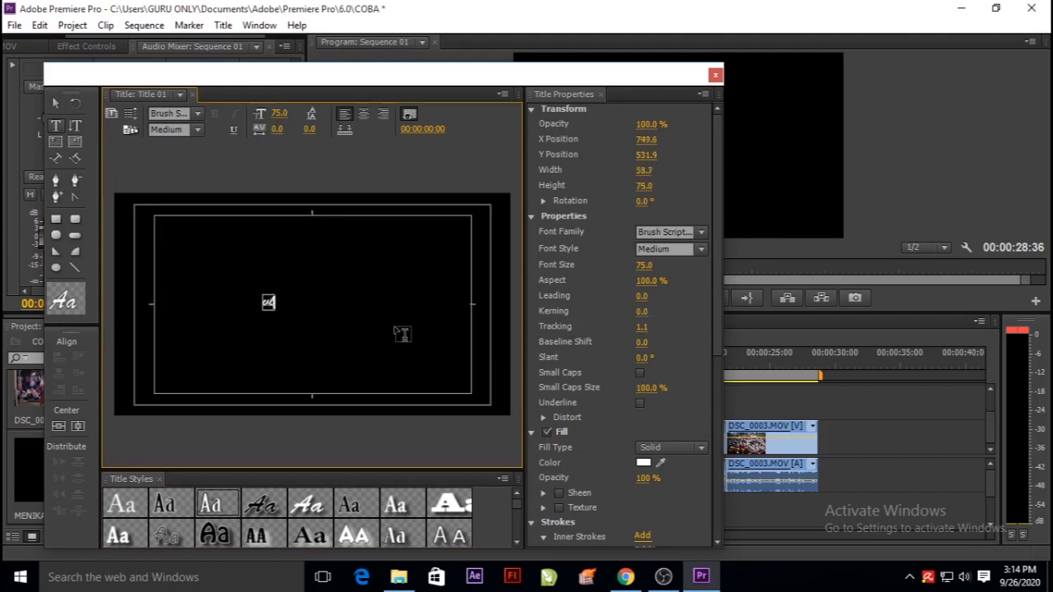
pyautogui.write('log saya')
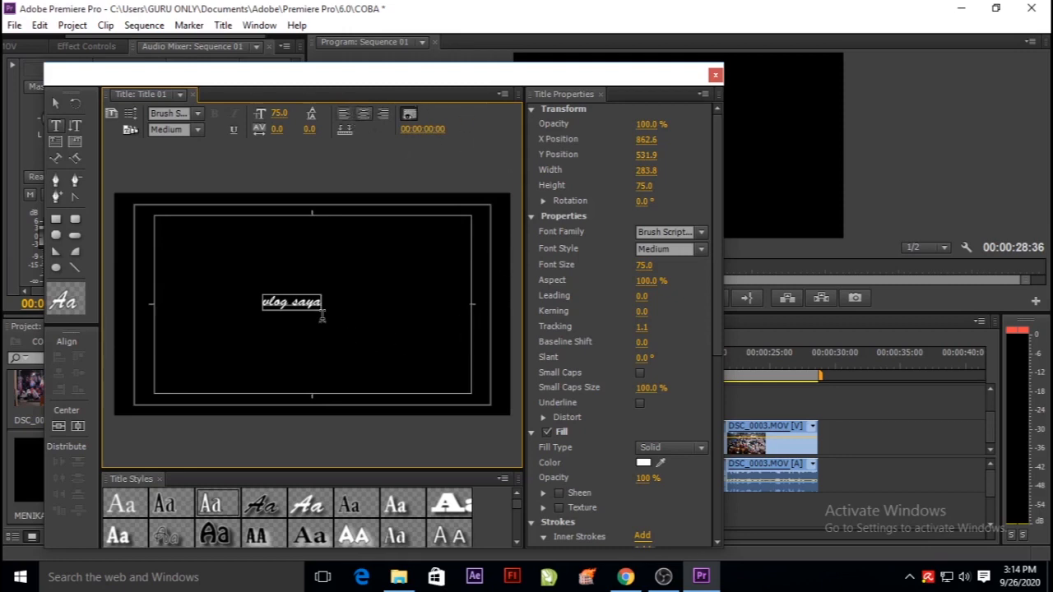
# Move the "vlog saya" text to the centre of the frame at about X 956, Y 528 and close the title editor.
pyautogui.click(56, 104)
pyautogui.moveTo(314, 306); pyautogui.dragTo(324, 308)
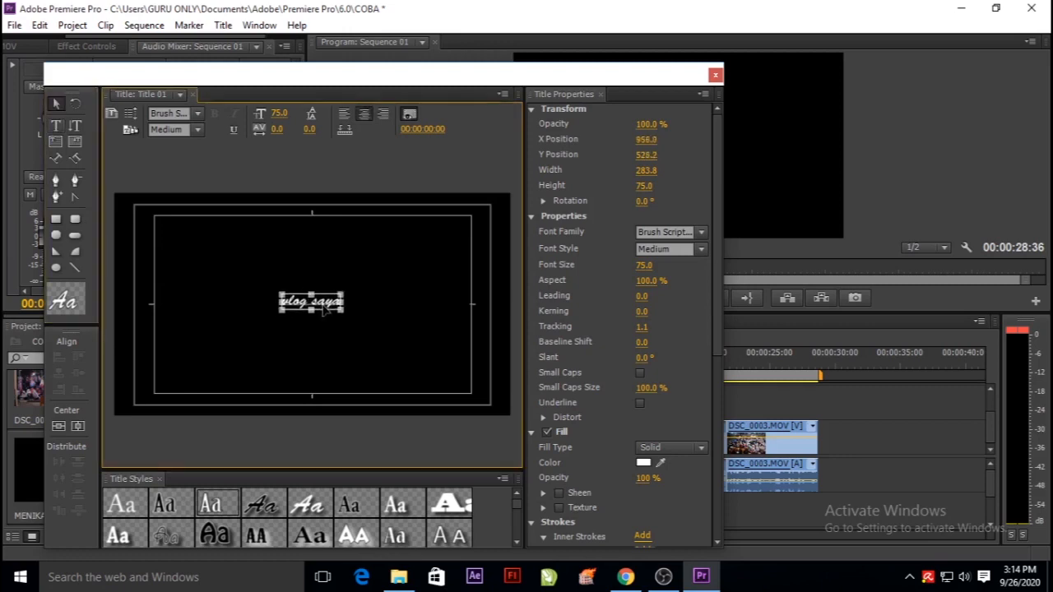
pyautogui.click(715, 76)
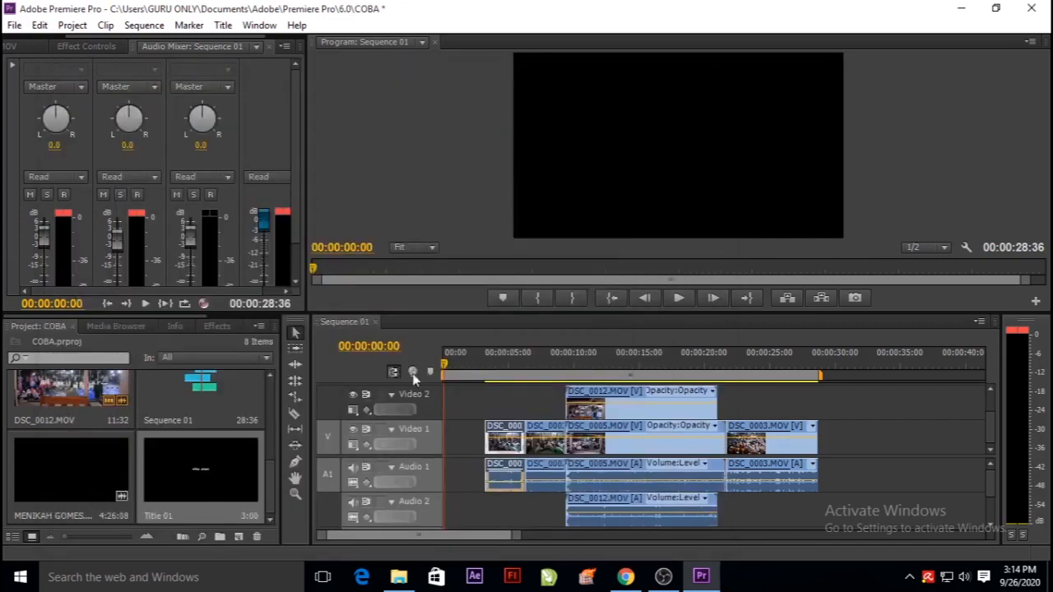
# Place the Title 01 clip at the very start of the Video 2 track.
pyautogui.moveTo(411, 312); pyautogui.dragTo(411, 172)
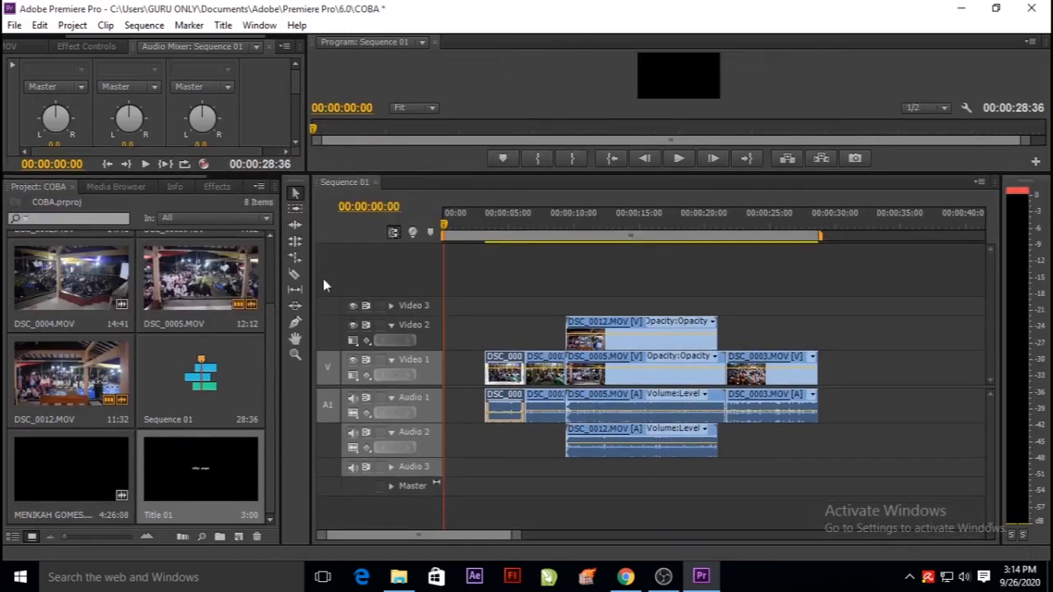
pyautogui.moveTo(197, 461); pyautogui.dragTo(427, 335)
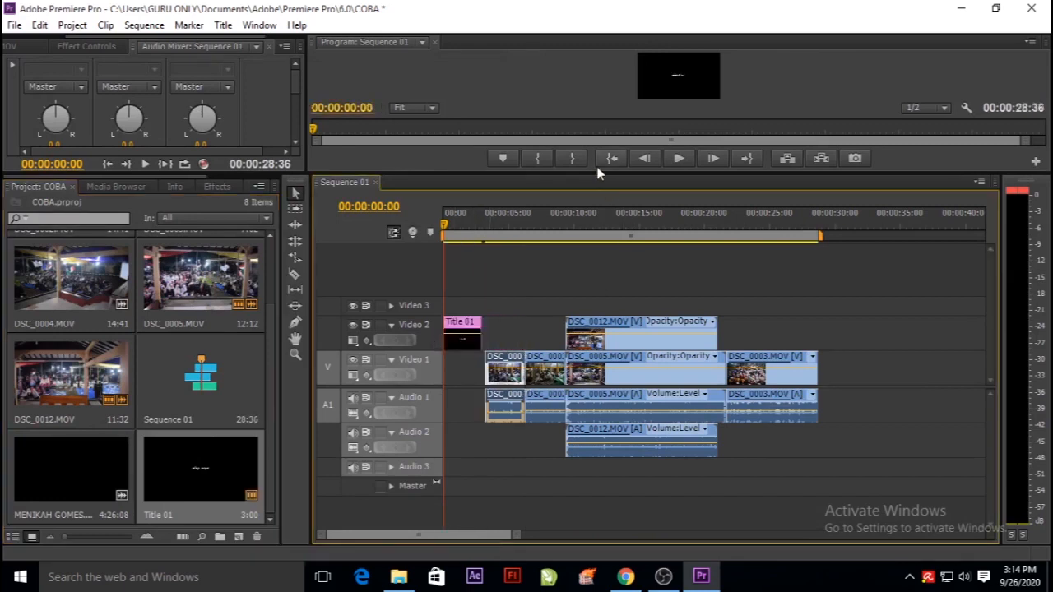
# Play the sequence from the opening title into the first event clip in an enlarged preview.
pyautogui.moveTo(596, 171); pyautogui.dragTo(649, 373)
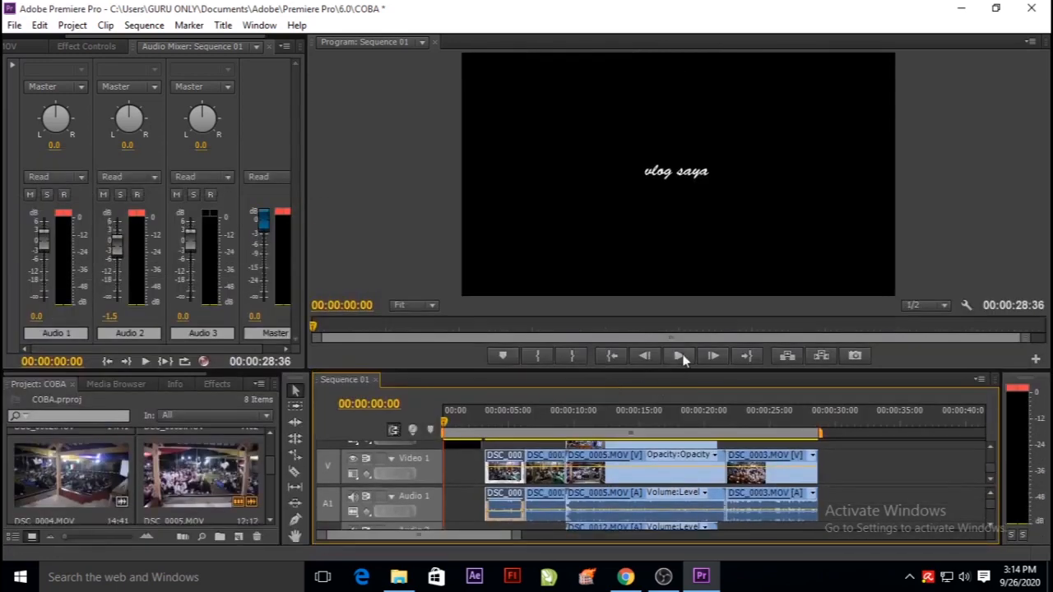
pyautogui.click(679, 355)
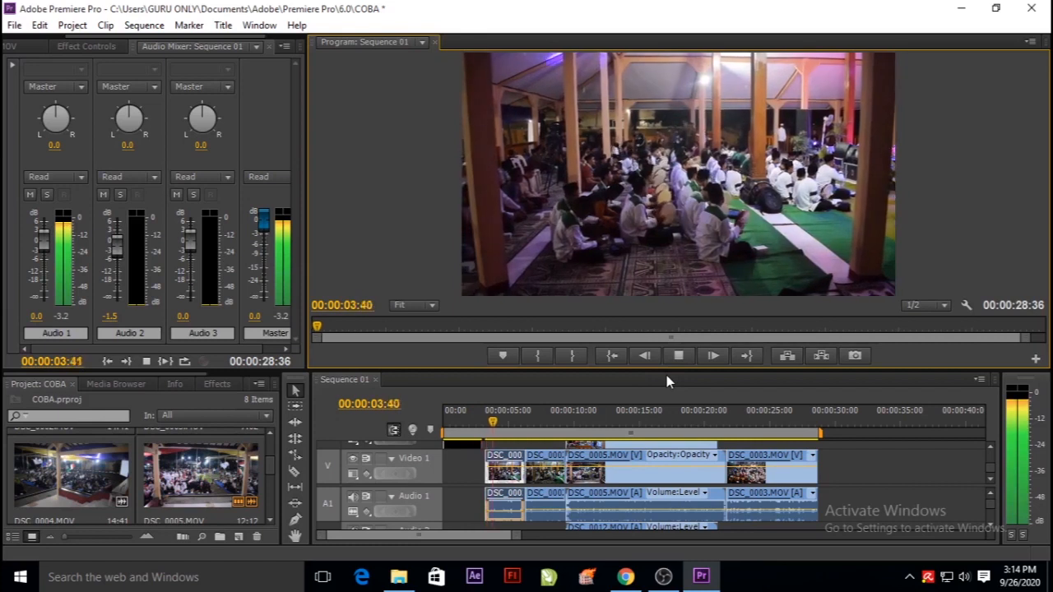
pyautogui.moveTo(667, 375); pyautogui.dragTo(666, 243)
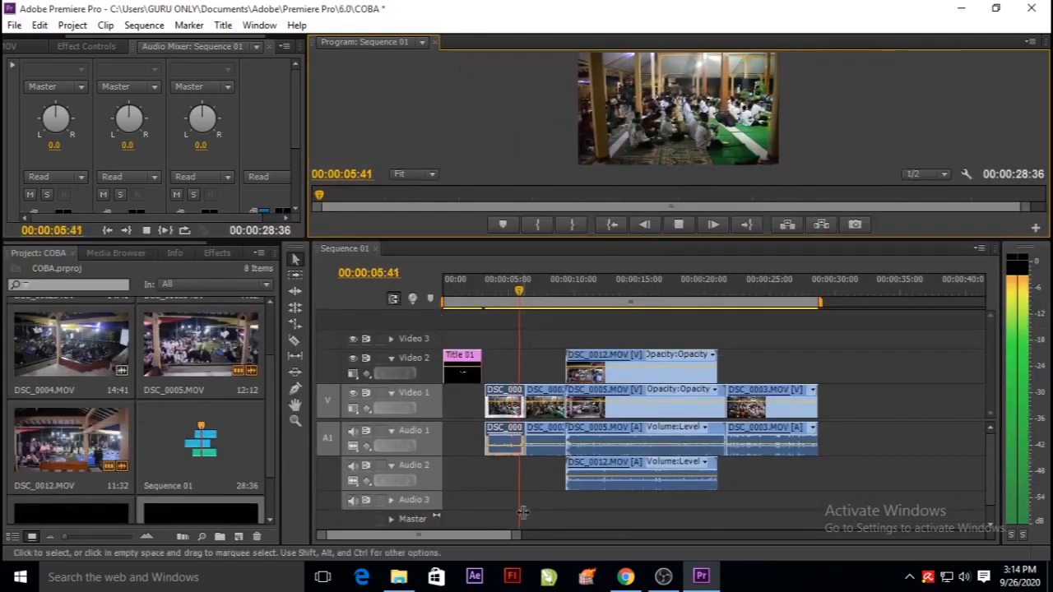
# Move the playhead to 00:00:16:24 to inspect the layered DSC_0012.MOV section in a larger preview.
pyautogui.moveTo(520, 536); pyautogui.dragTo(651, 537)
pyautogui.moveTo(477, 295); pyautogui.dragTo(511, 301)
pyautogui.moveTo(498, 239); pyautogui.dragTo(502, 295)
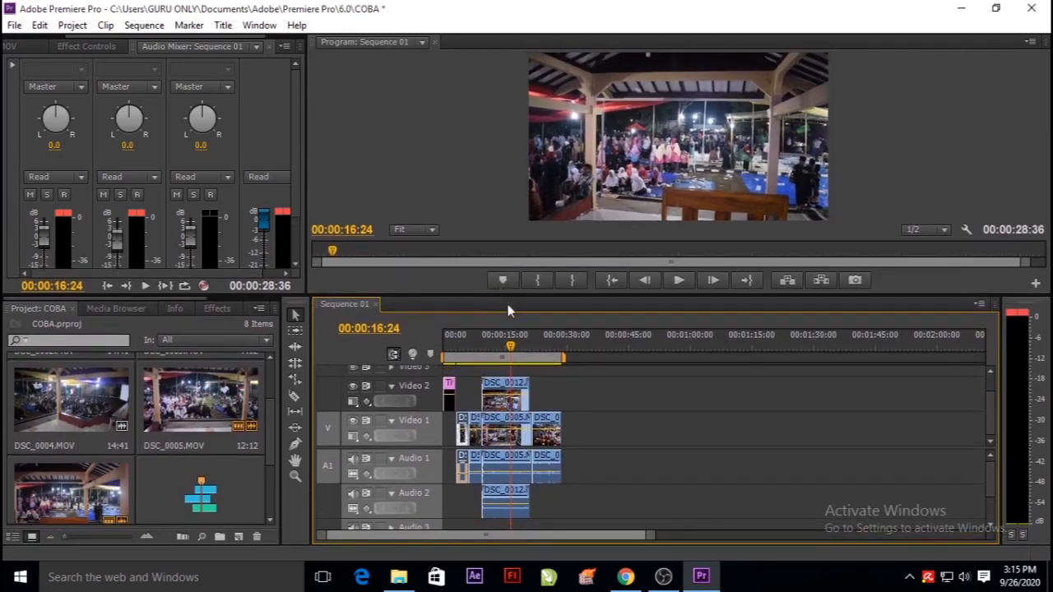
# Move the playhead to 00:00:17:02 and enlarge the program preview to view the layered section.
pyautogui.moveTo(510, 350)
pyautogui.mouseDown()
pyautogui.moveTo(443, 349)
pyautogui.moveTo(513, 353)
pyautogui.mouseUp()
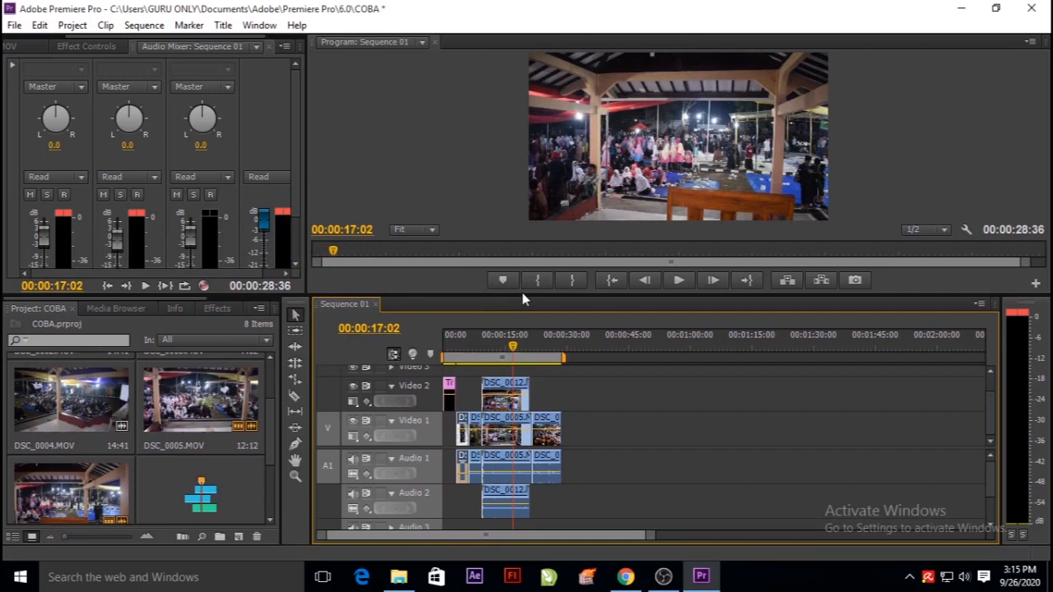
pyautogui.moveTo(521, 294); pyautogui.dragTo(528, 350)
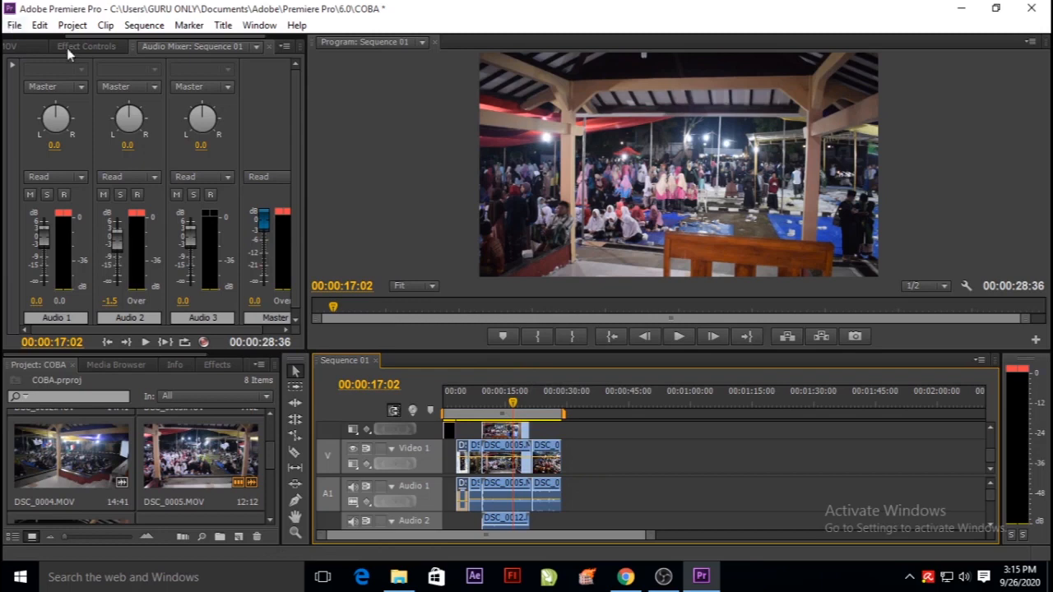
pyautogui.moveTo(435, 350); pyautogui.dragTo(436, 406)
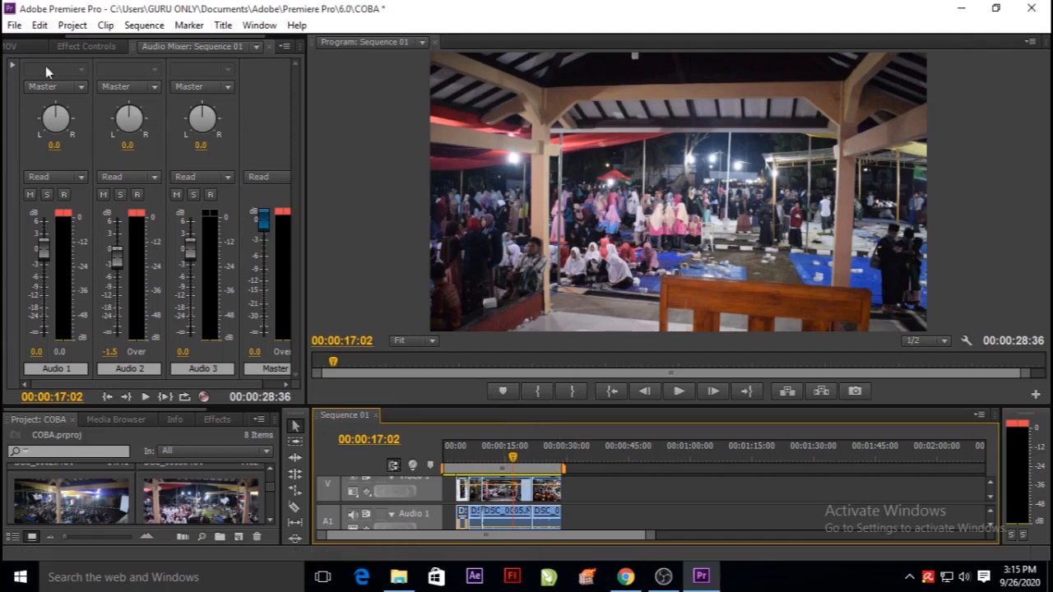
# Set up a media export of the sequence with the H.264 format and the HD 720p 29.97 preset.
pyautogui.click(15, 25)
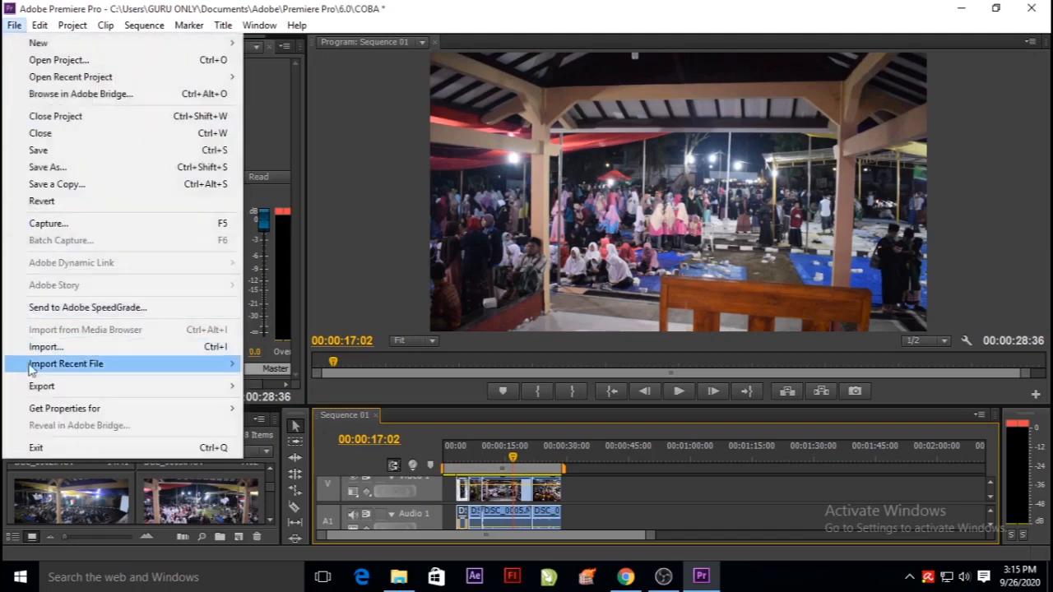
pyautogui.moveTo(46, 393)
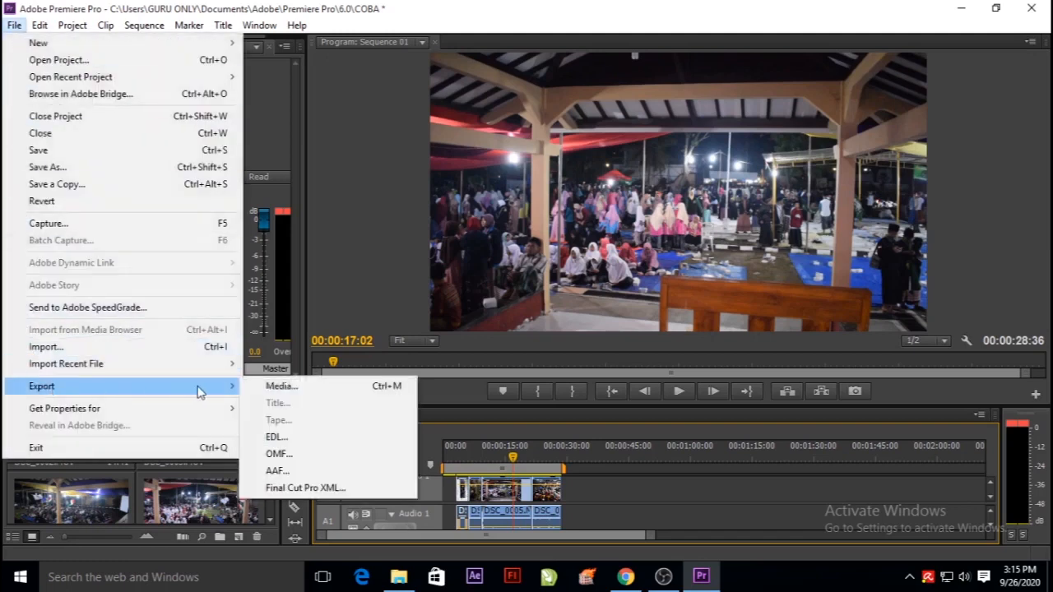
pyautogui.click(298, 388)
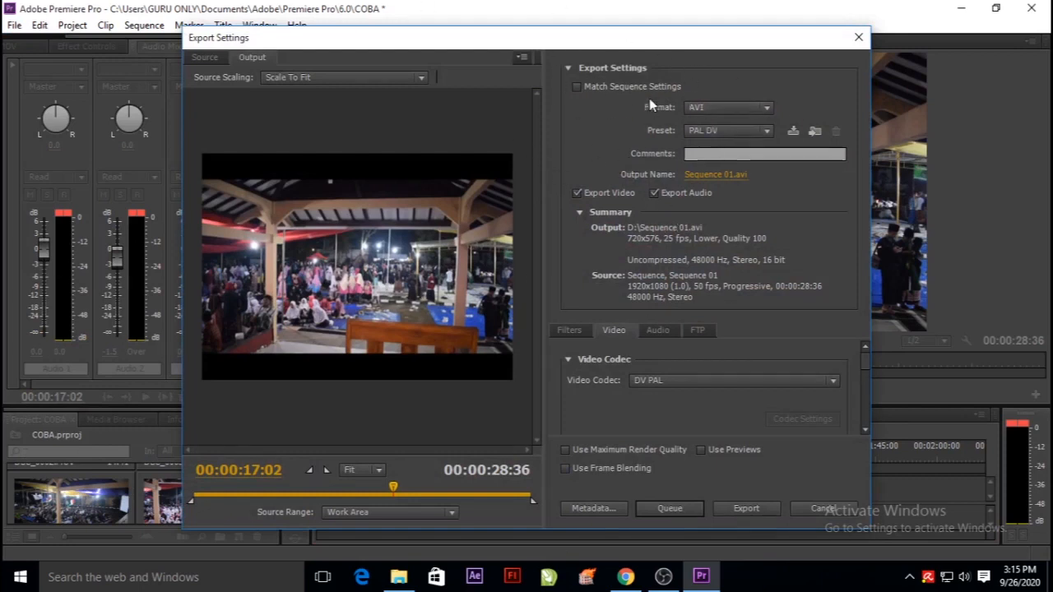
pyautogui.click(761, 108)
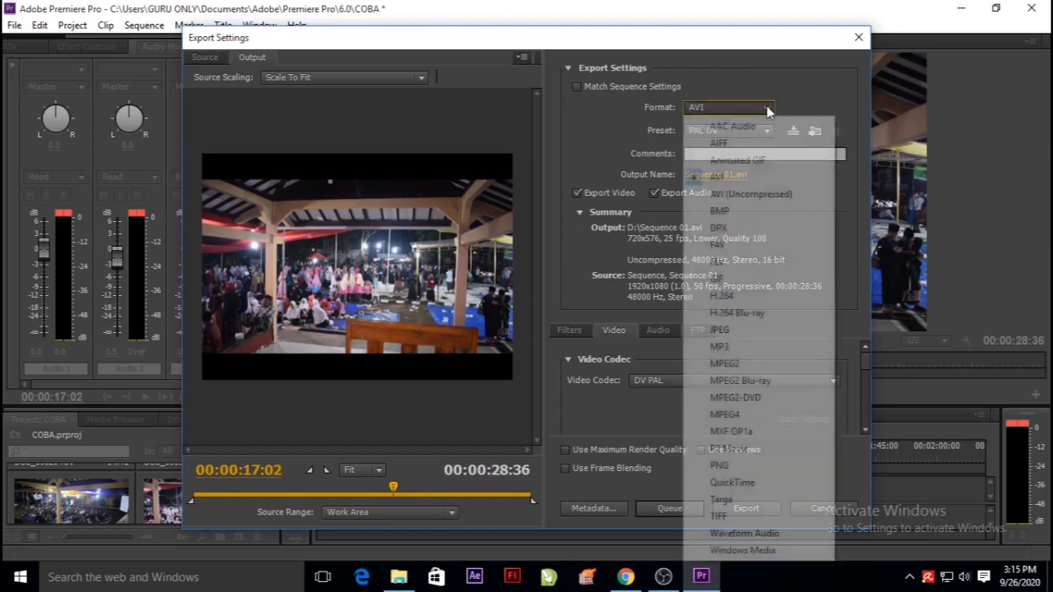
pyautogui.click(722, 296)
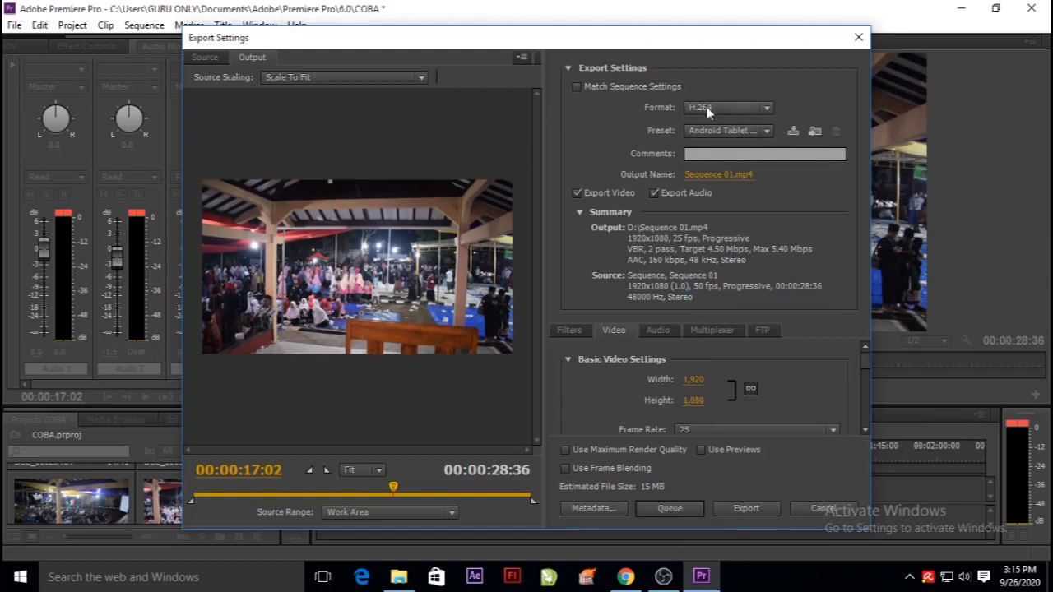
pyautogui.click(768, 134)
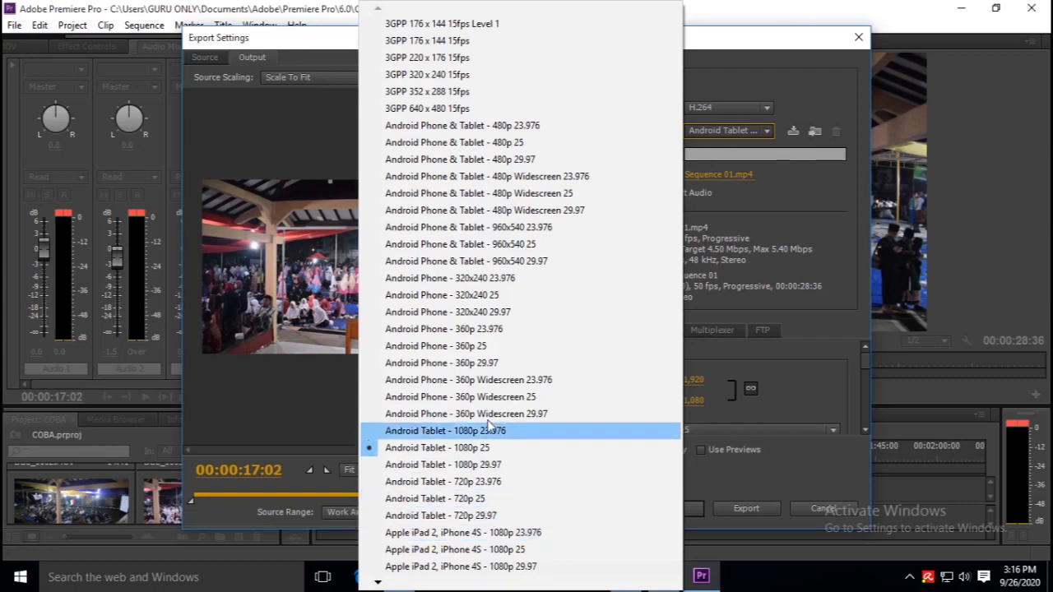
pyautogui.moveTo(379, 584)
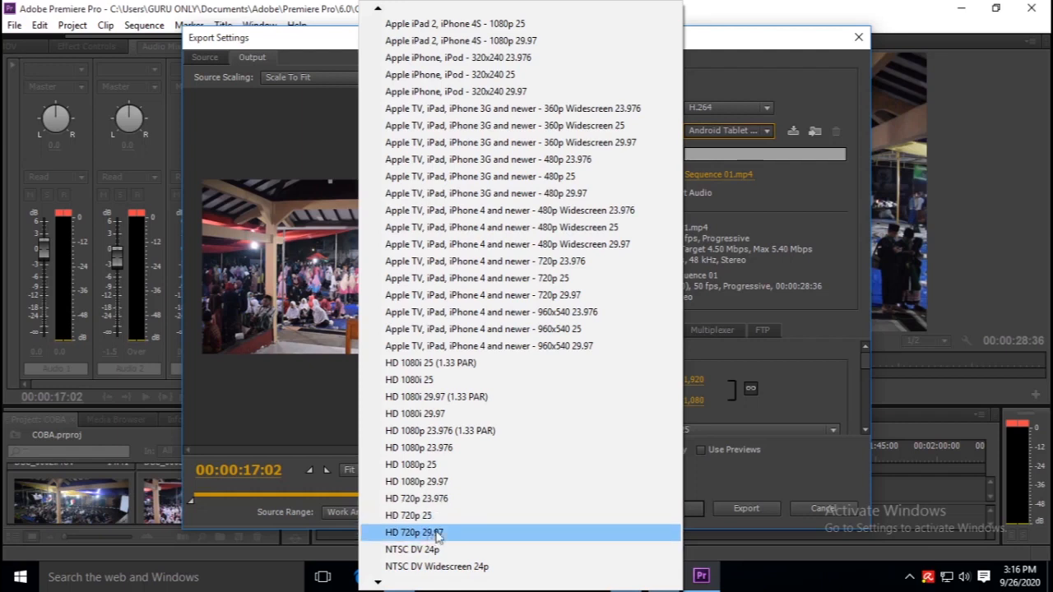
pyautogui.click(438, 533)
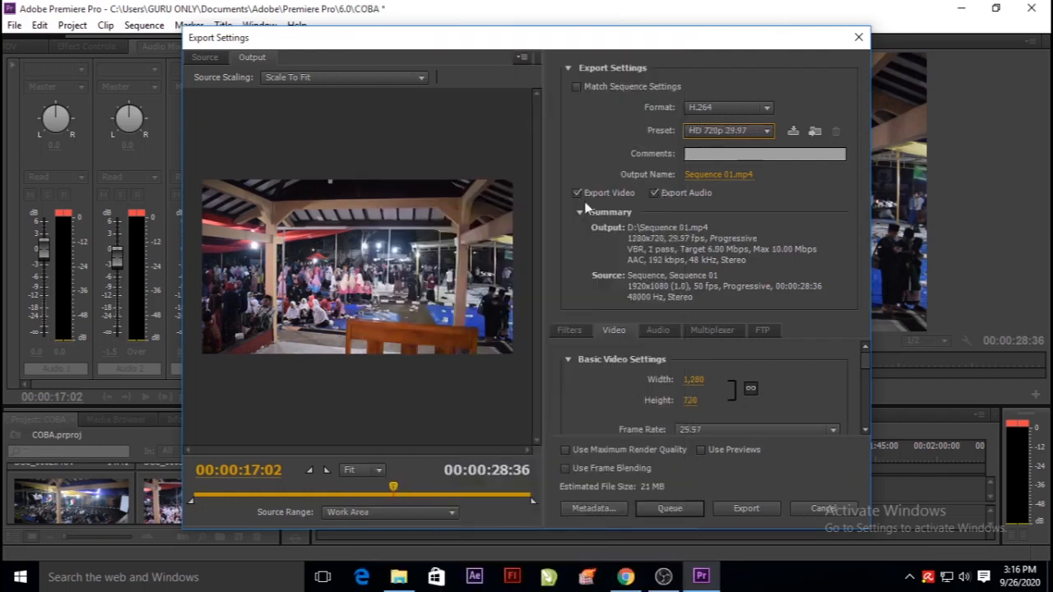
# Name the output file "vlog saya" on Local Disk (D:) and export the video.
pyautogui.click(707, 176)
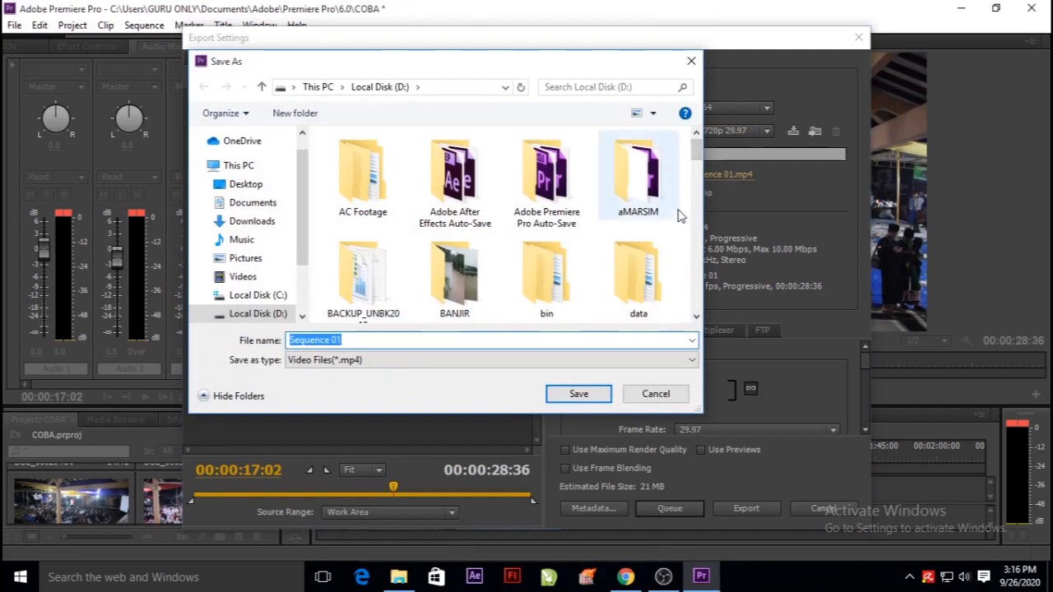
pyautogui.write('vlog')
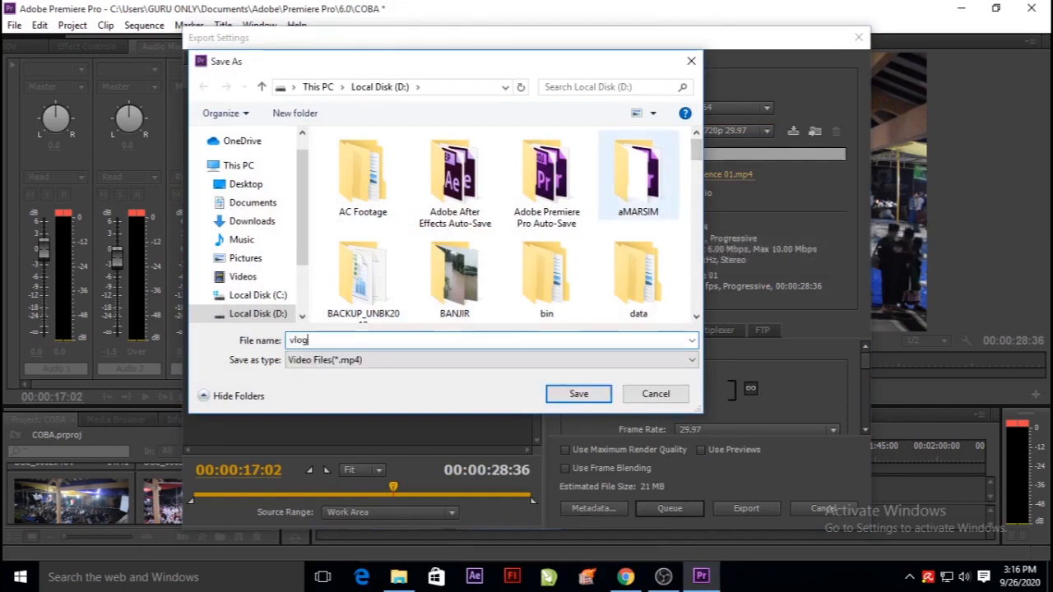
pyautogui.write(' saya')
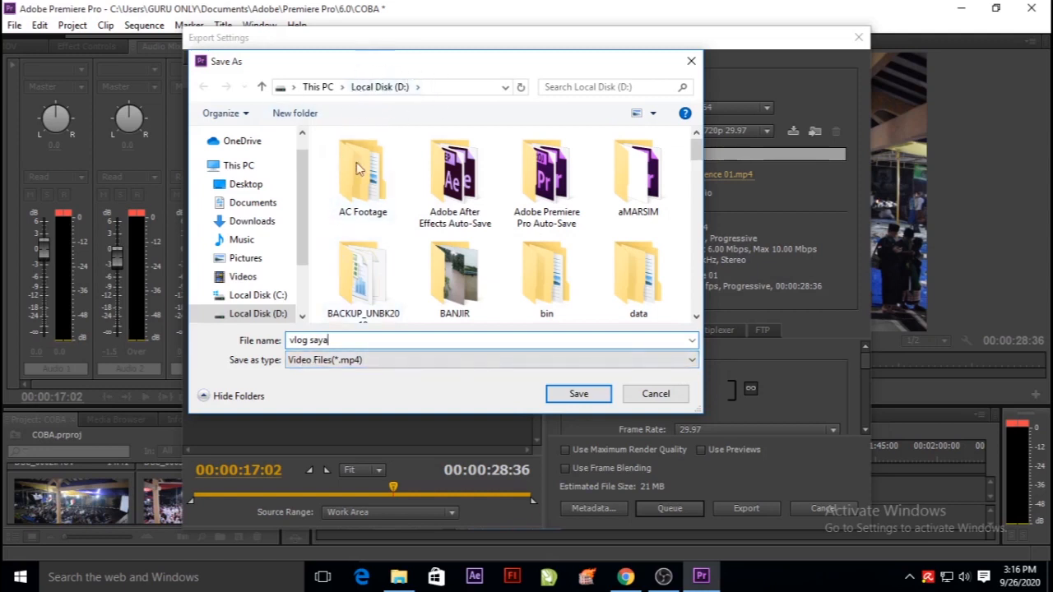
pyautogui.click(578, 394)
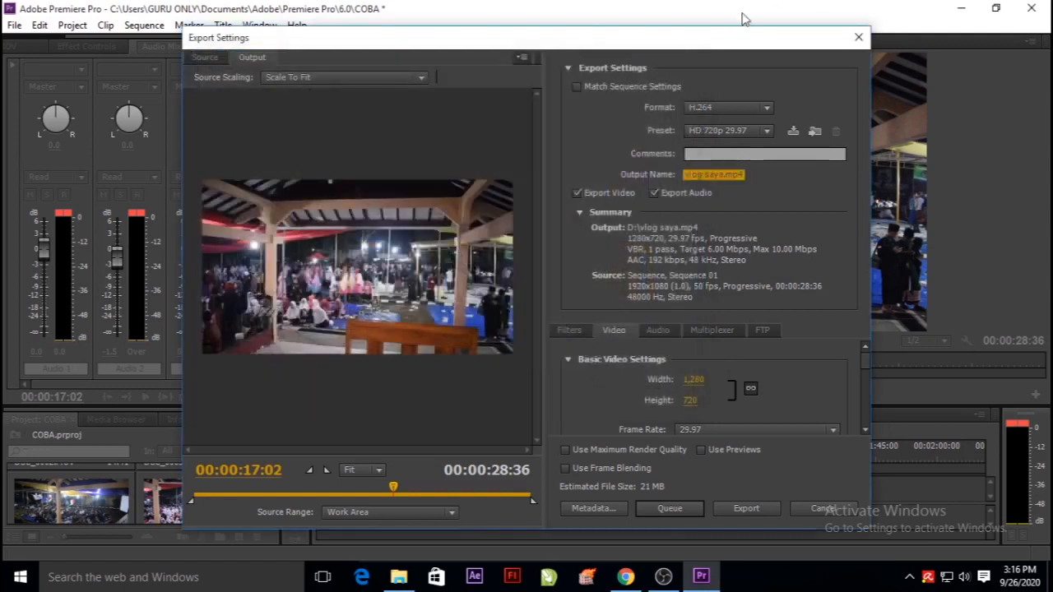
pyautogui.click(746, 510)
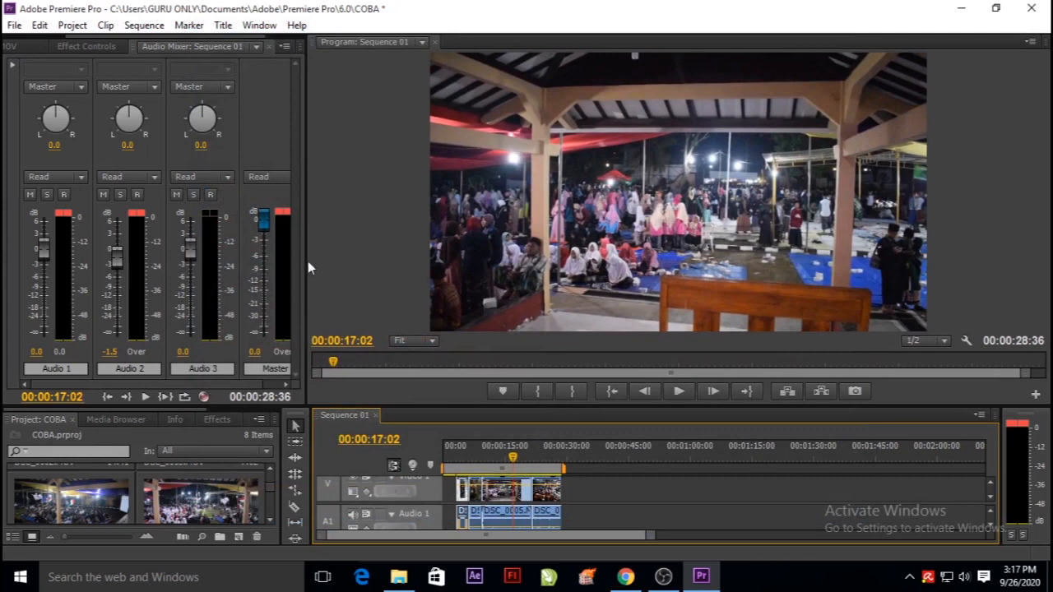
# Give the timeline more room and move the playhead to 00:00:14:31 to review the layered clips.
pyautogui.moveTo(307, 260); pyautogui.dragTo(313, 258)
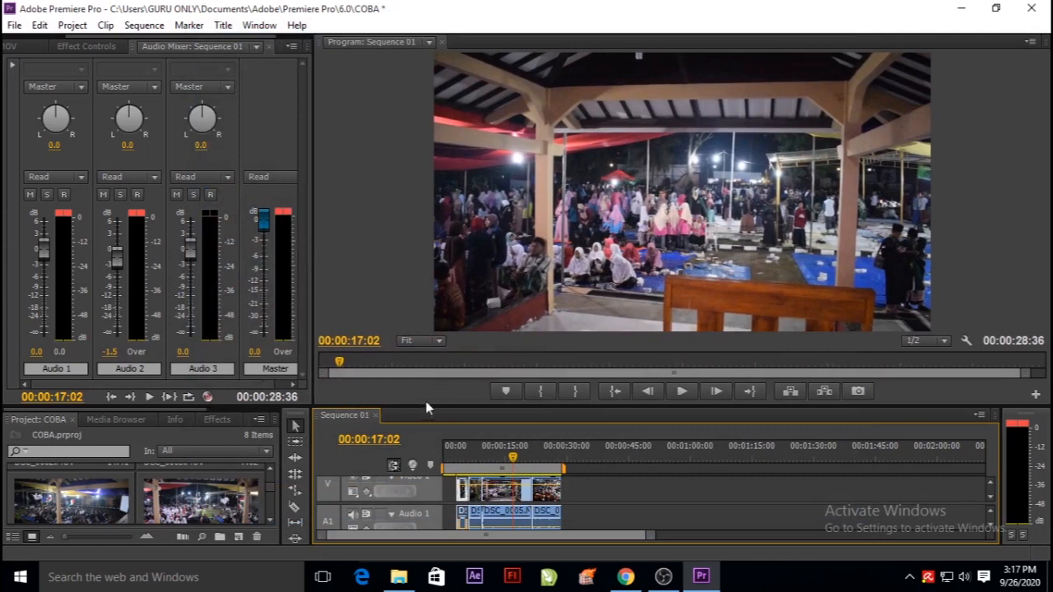
pyautogui.moveTo(422, 405); pyautogui.dragTo(422, 310)
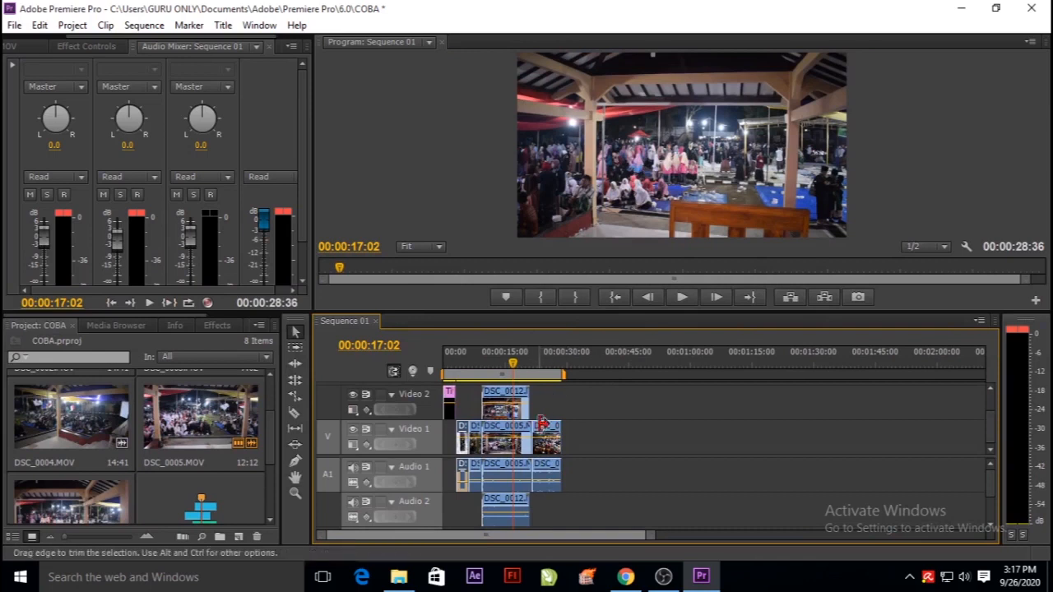
pyautogui.moveTo(513, 364)
pyautogui.mouseDown()
pyautogui.moveTo(542, 374)
pyautogui.moveTo(446, 370)
pyautogui.moveTo(445, 359)
pyautogui.moveTo(503, 362)
pyautogui.mouseUp()
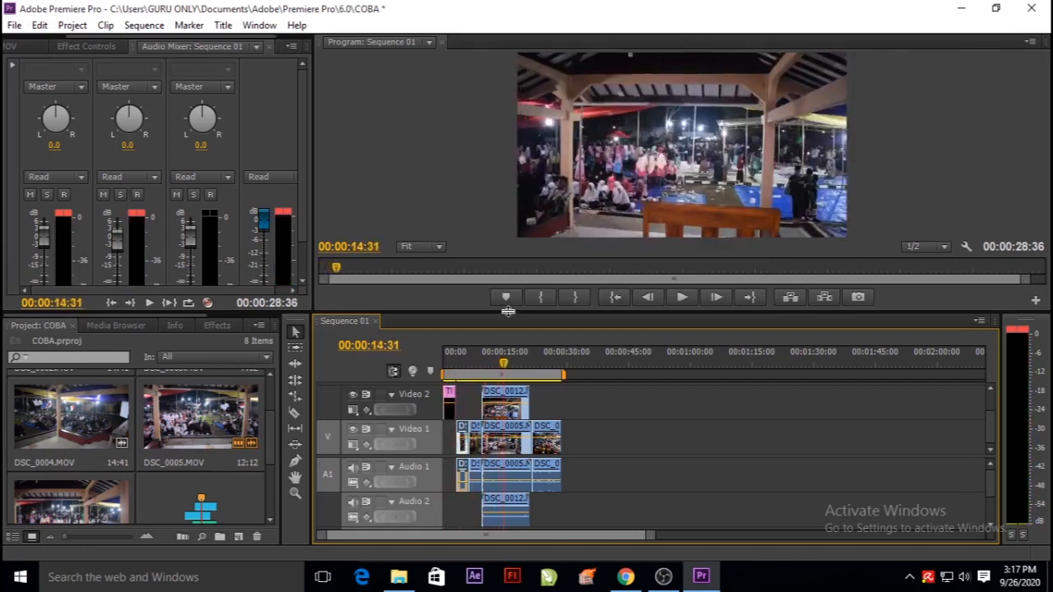
pyautogui.moveTo(508, 311); pyautogui.dragTo(501, 329)
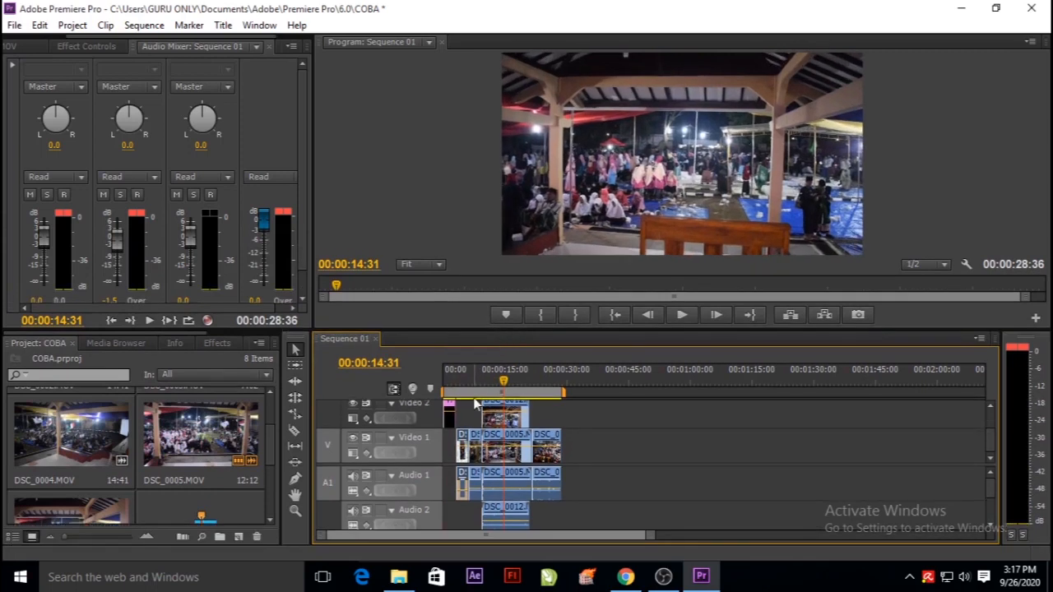
pyautogui.moveTo(649, 535)
pyautogui.mouseDown()
pyautogui.moveTo(627, 535)
pyautogui.moveTo(655, 536)
pyautogui.mouseUp()
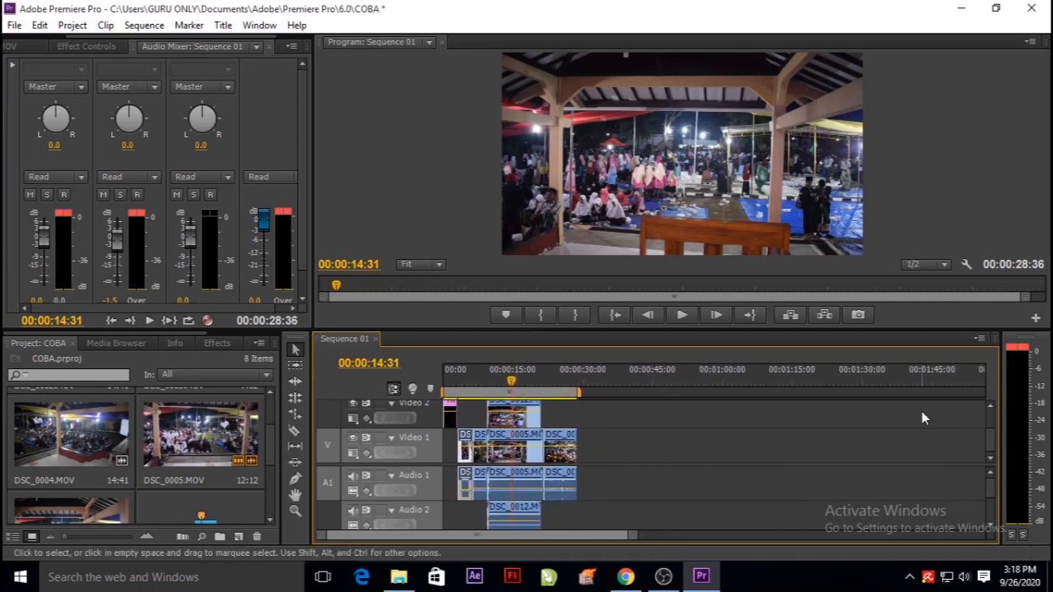